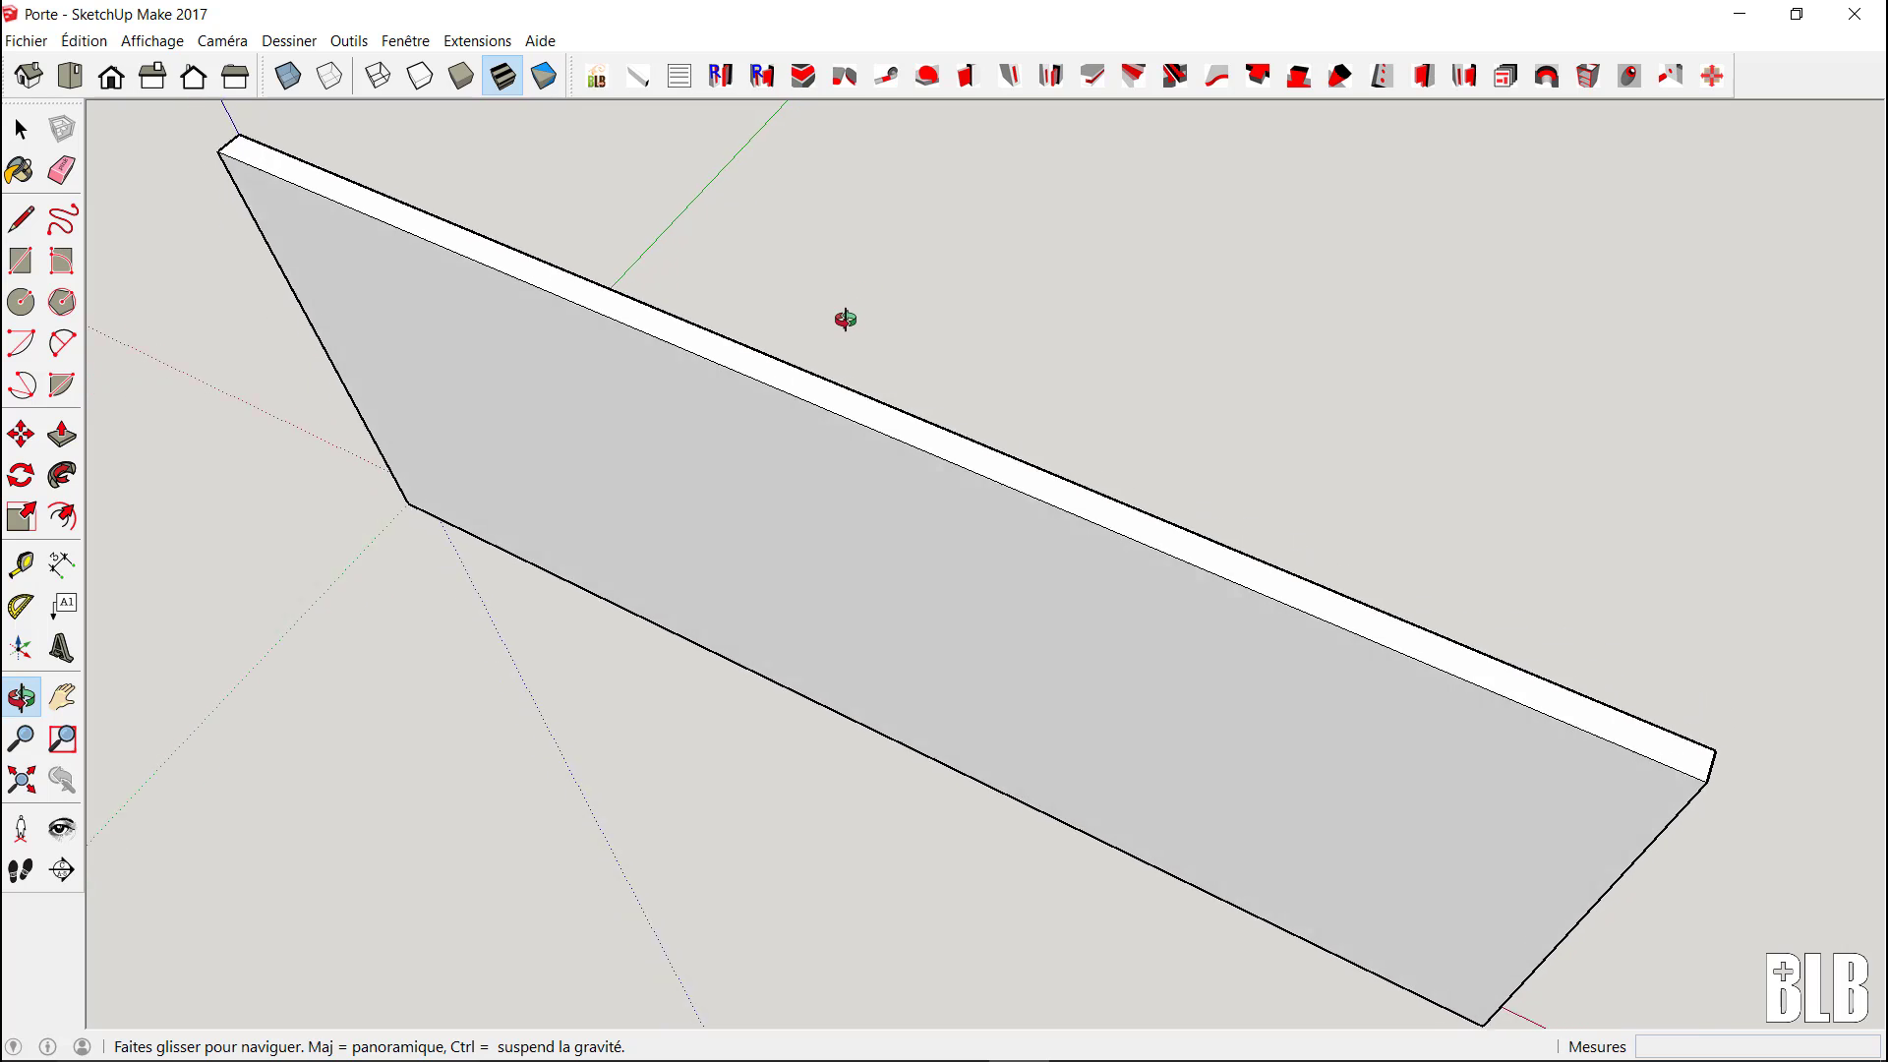
- Start the Quincaillerie tool to add hardware to the door panel
key(space)
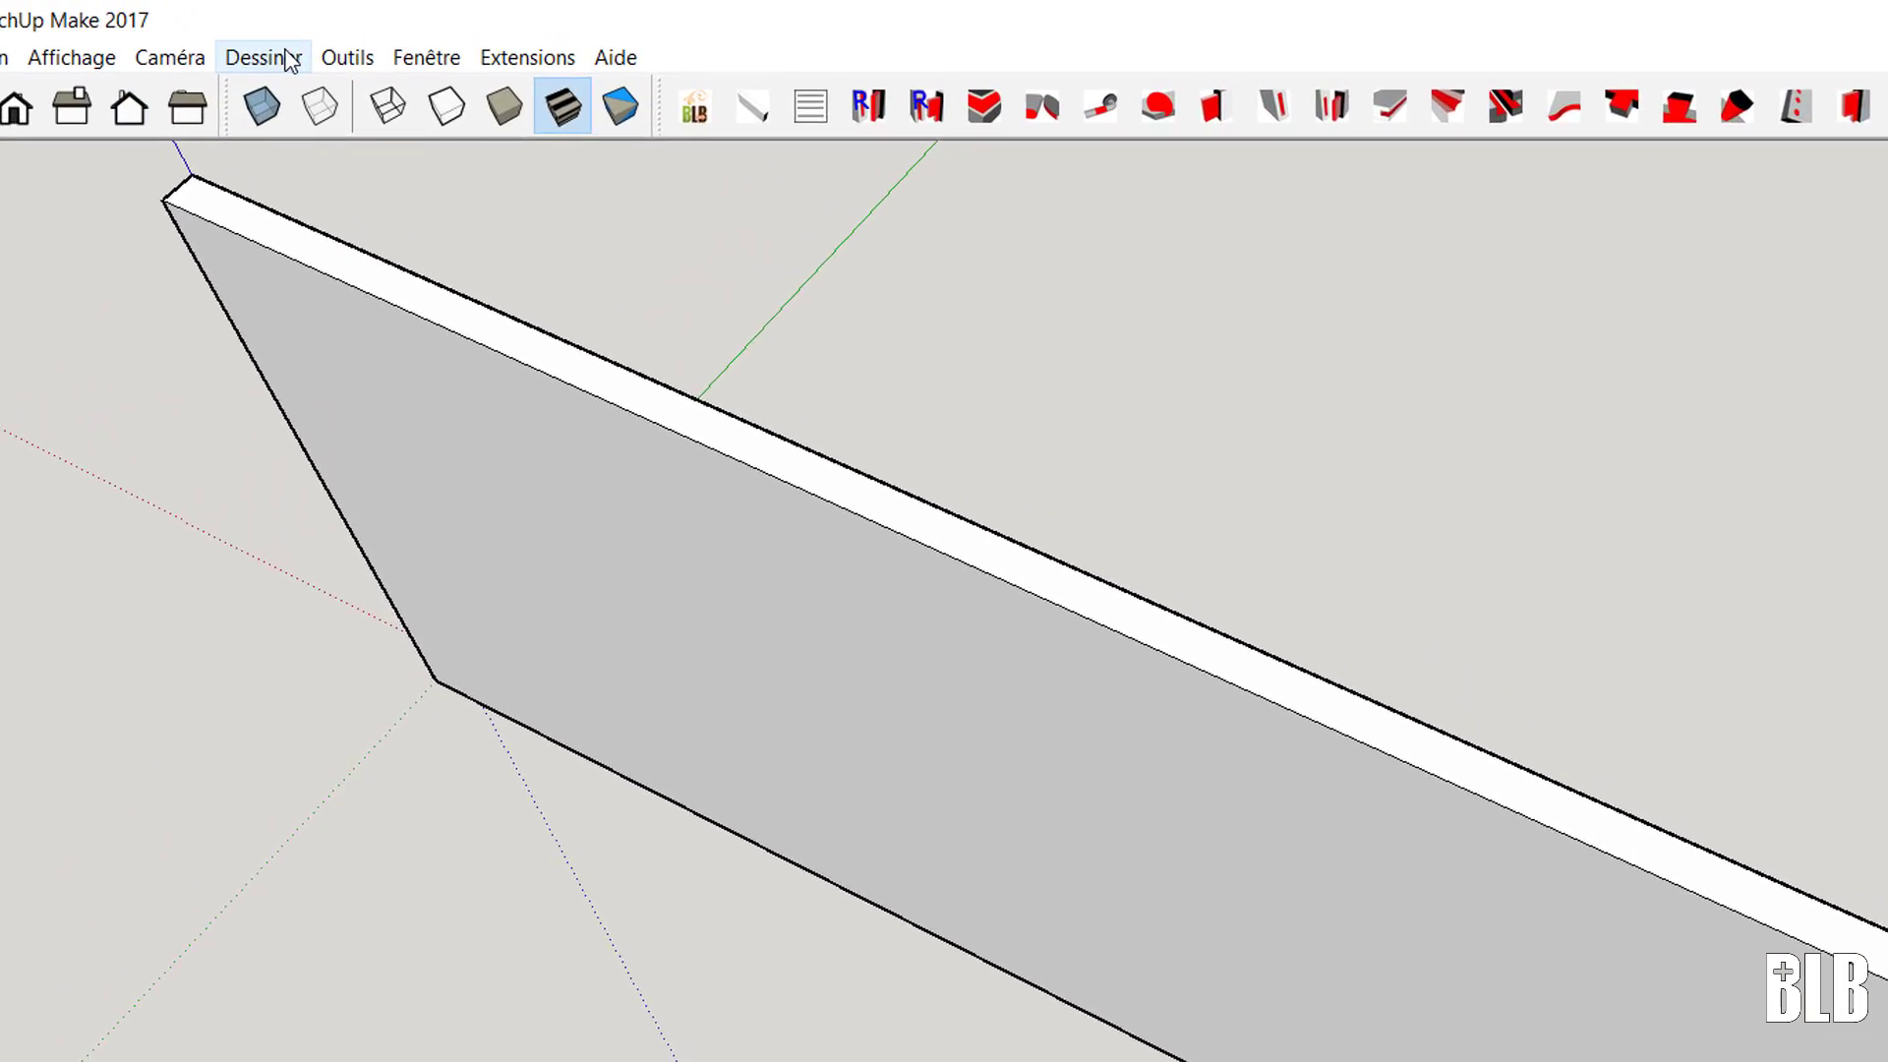
click(288, 59)
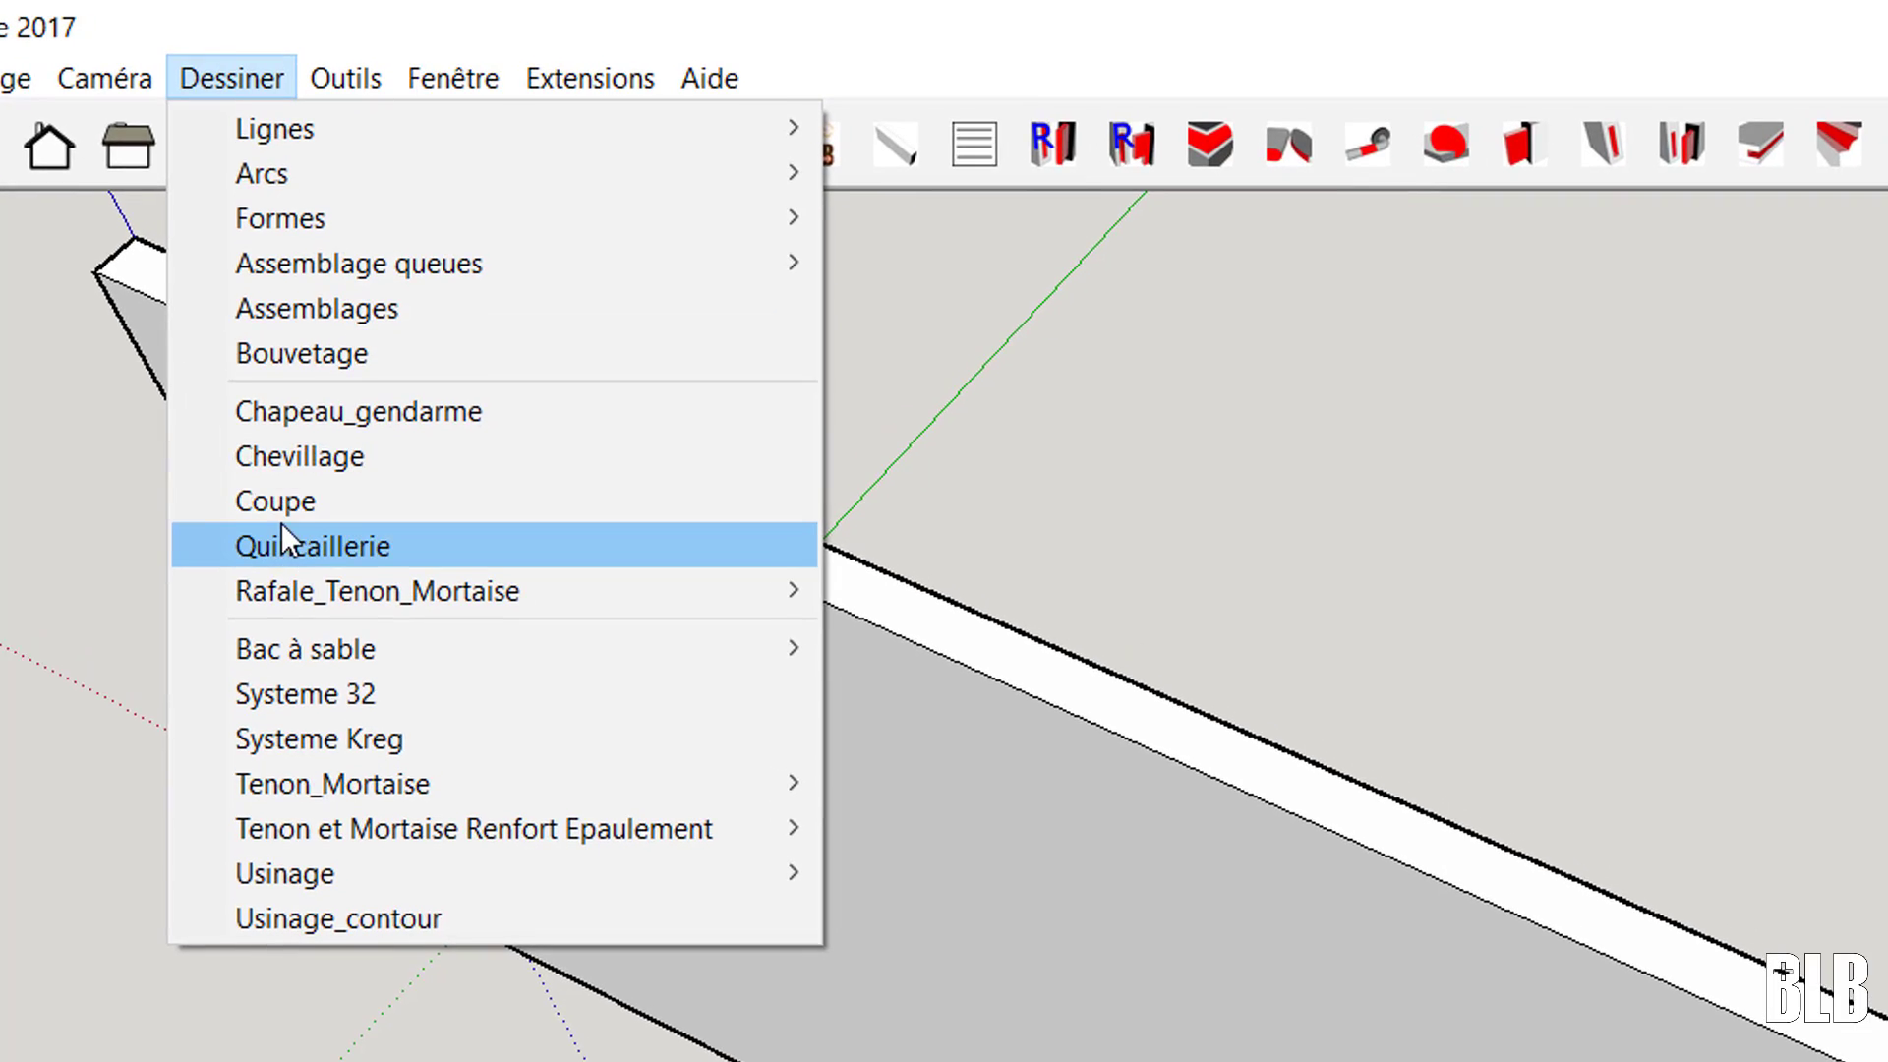
click(432, 41)
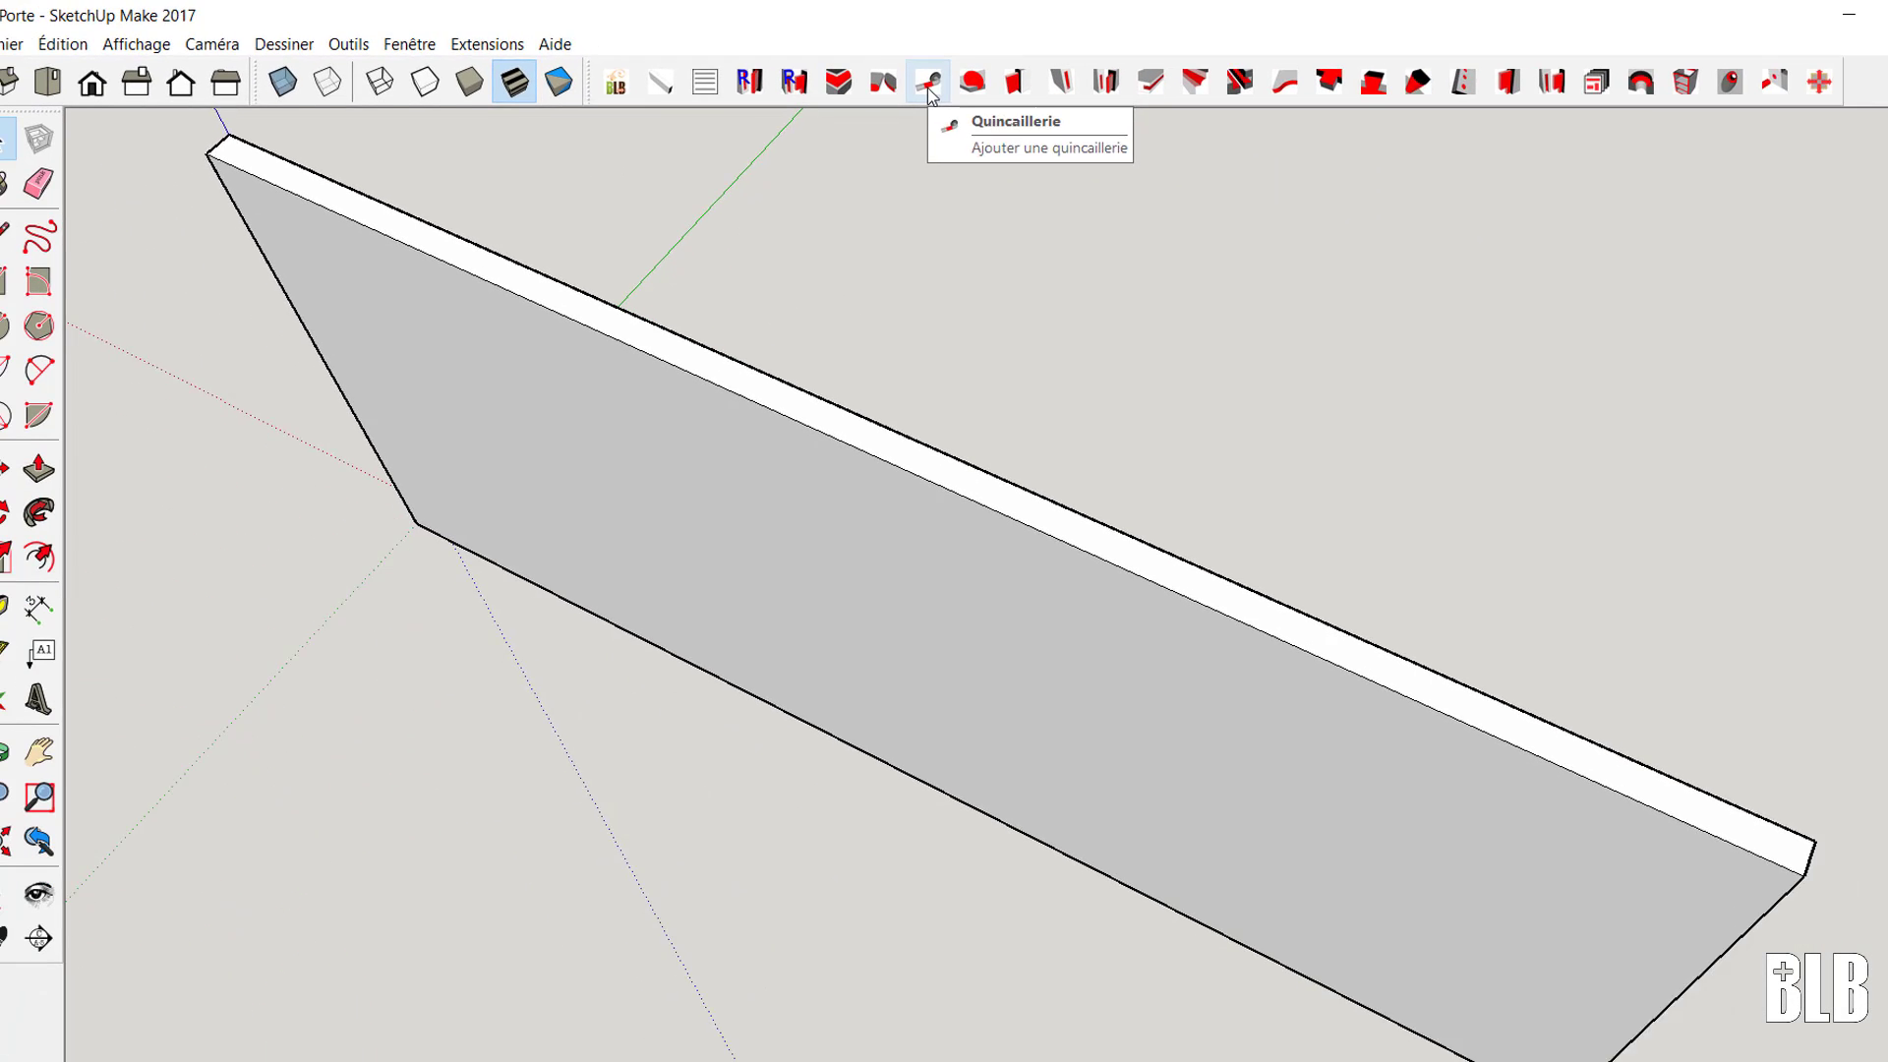
click(1413, 162)
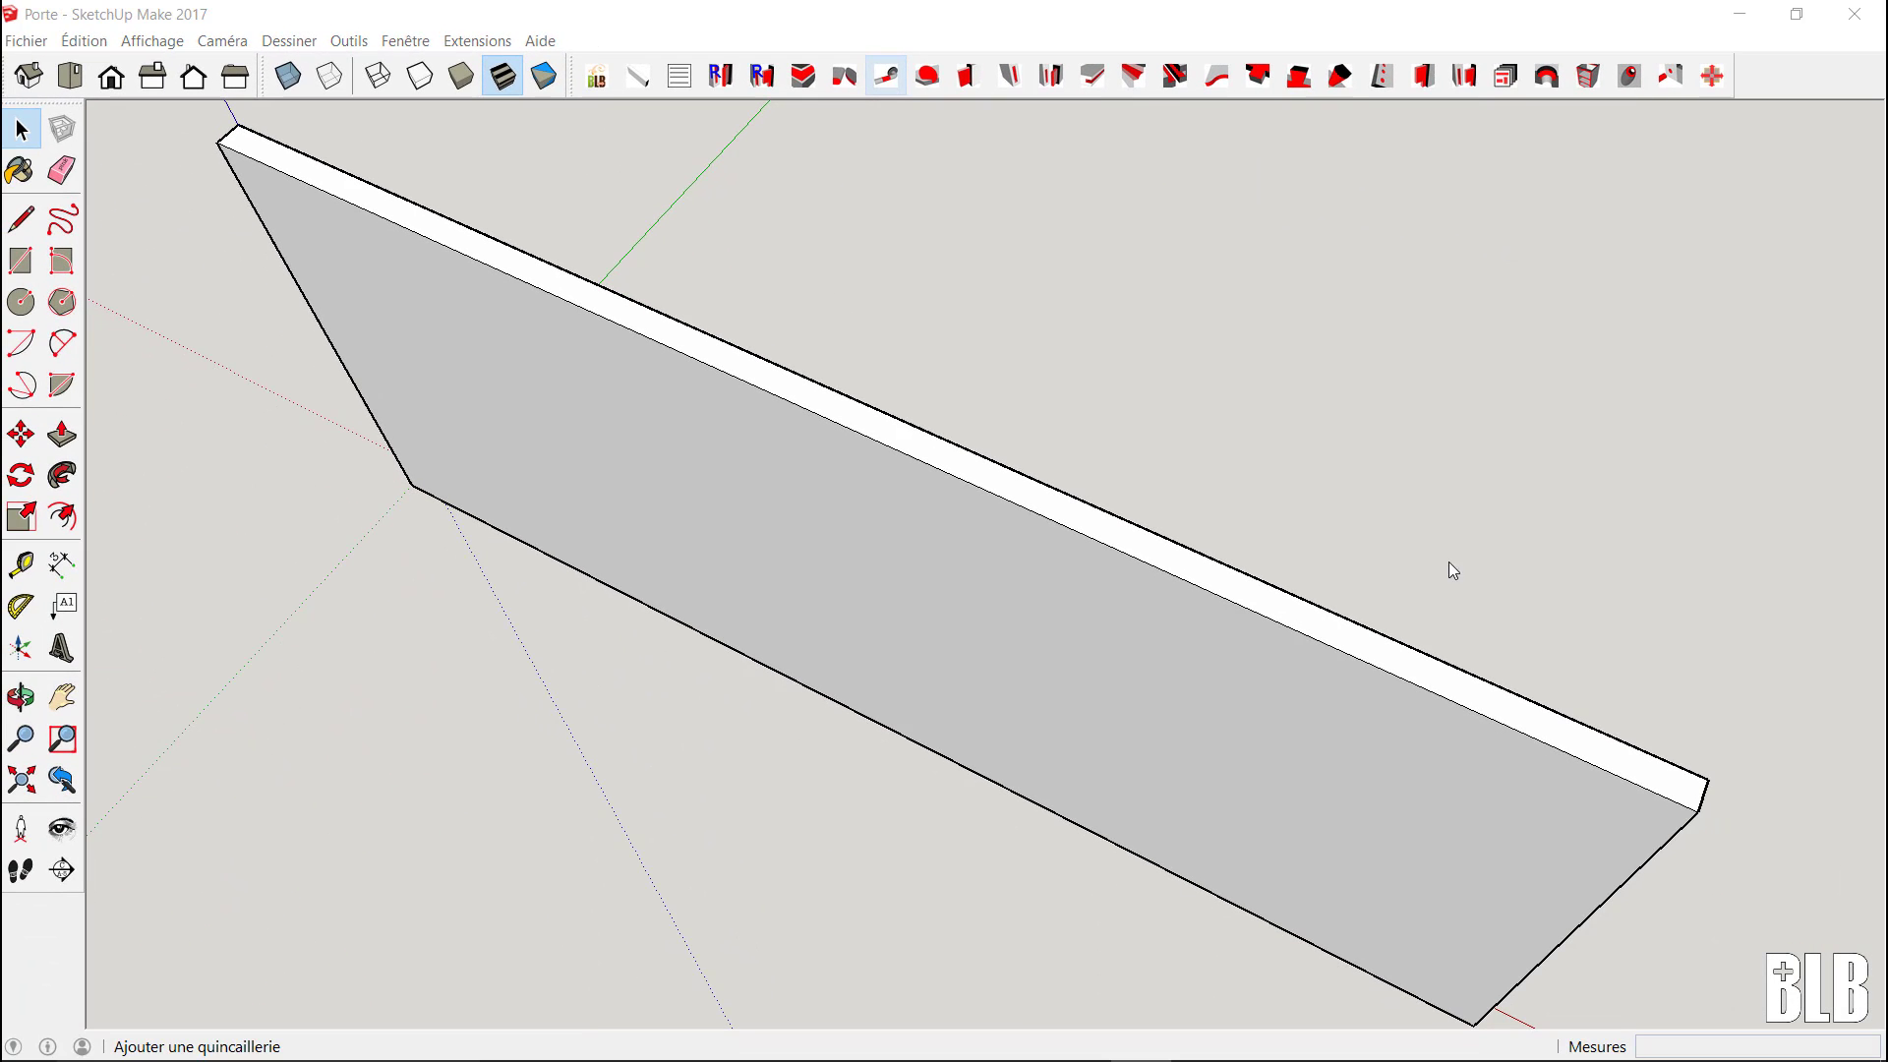
click(886, 79)
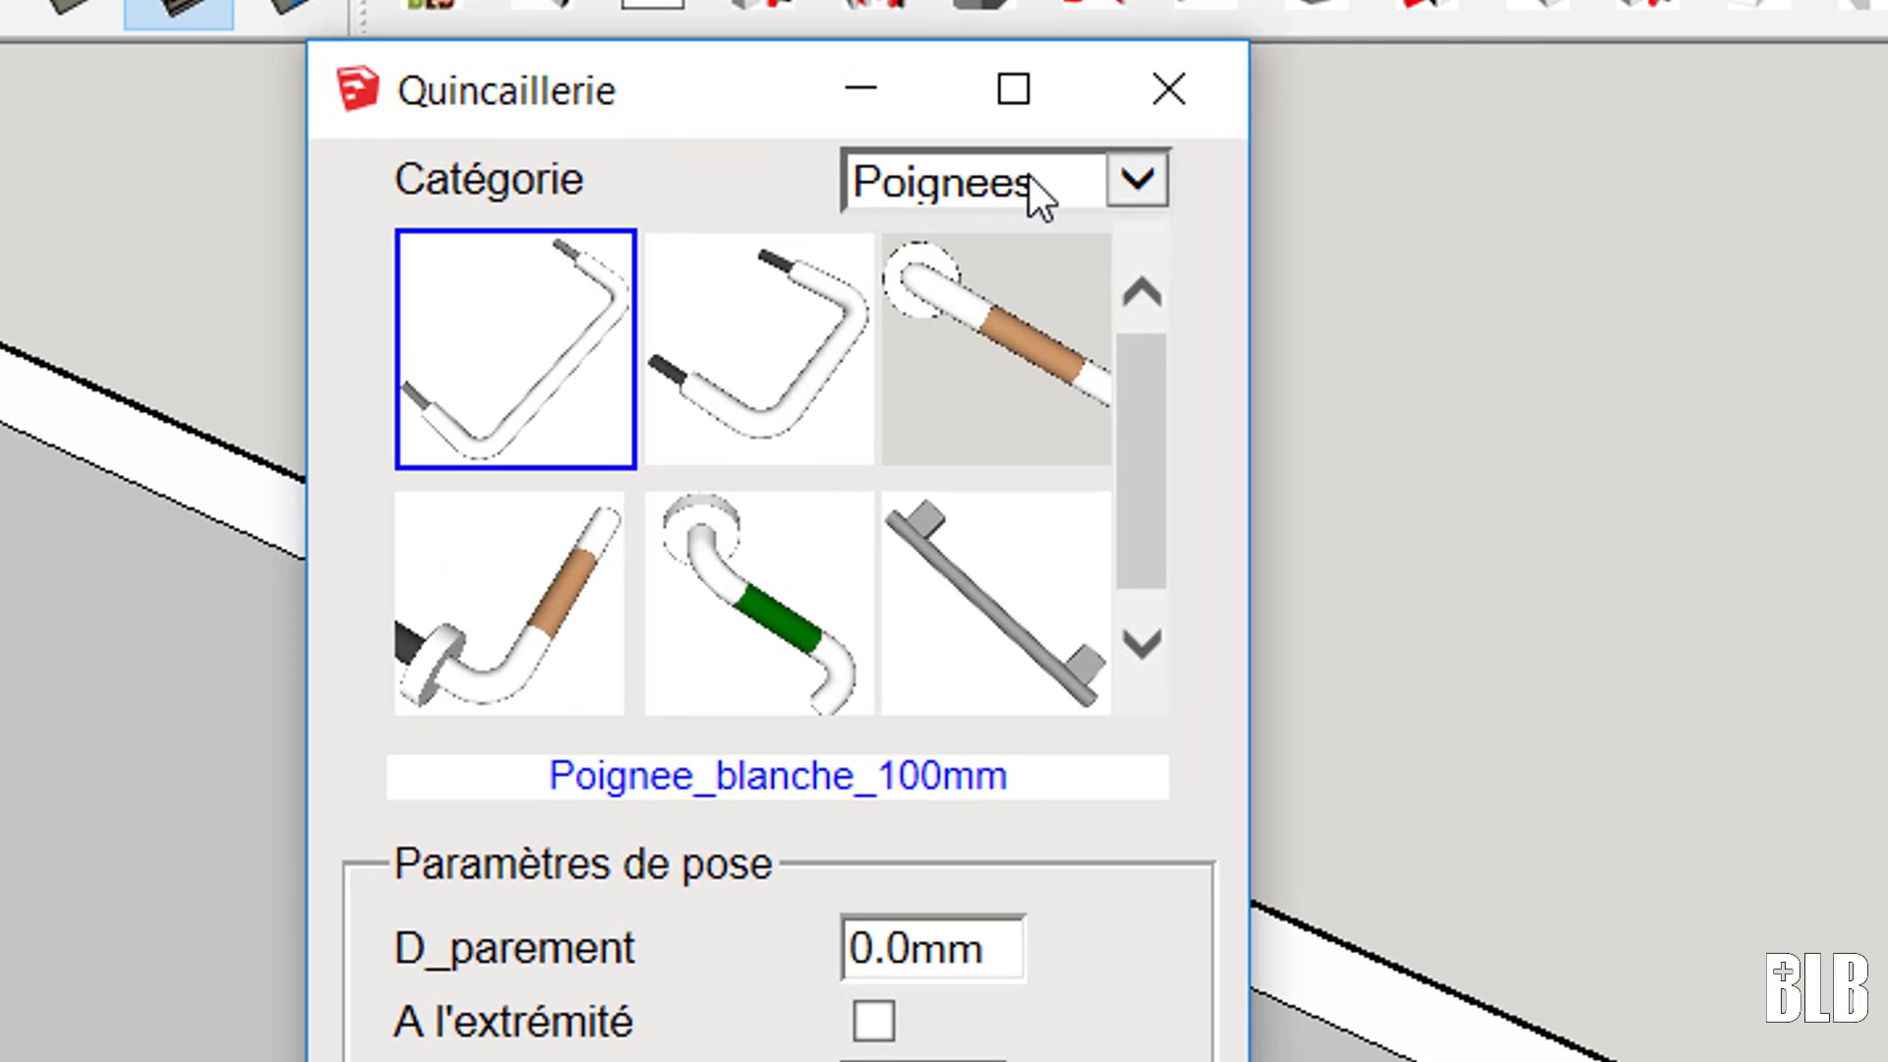
- Browse the Glissieres, Serrures, Cremailleres, Charnieres and Platines hardware categories
click(1141, 181)
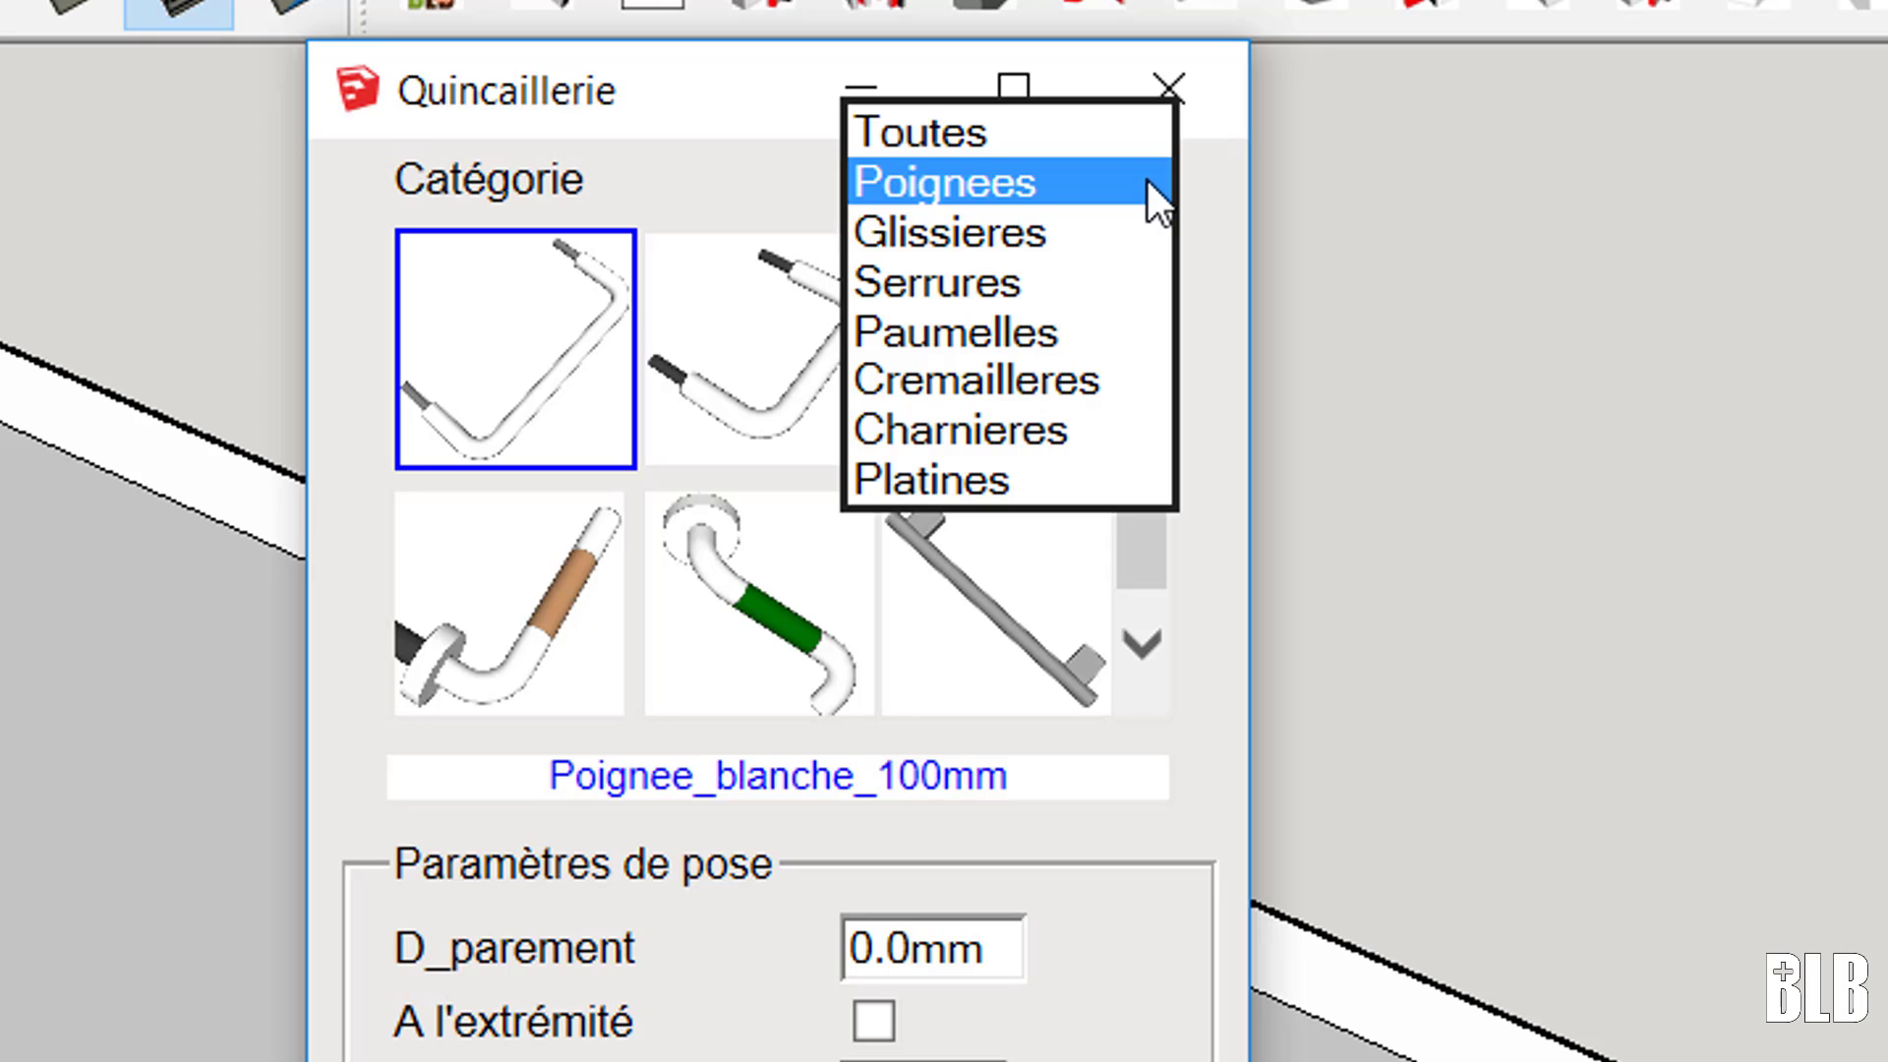
click(1017, 244)
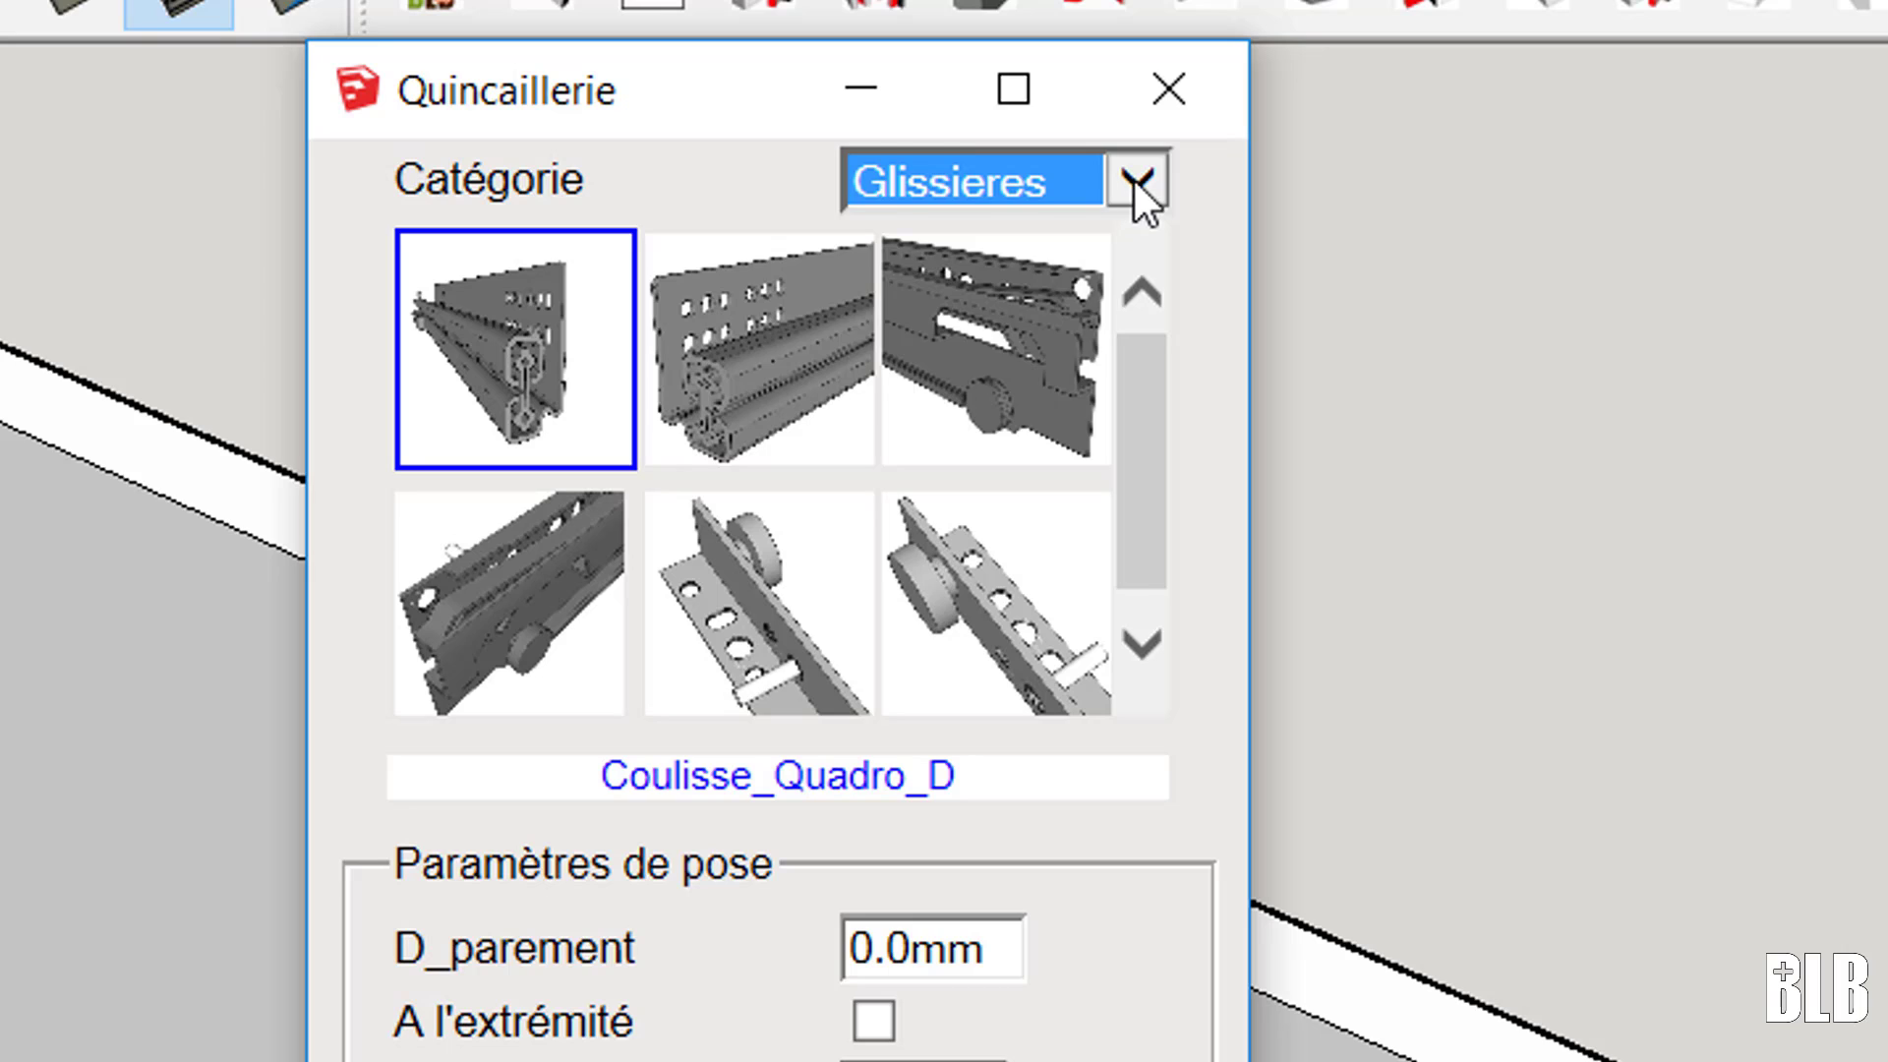
click(1135, 180)
click(1089, 244)
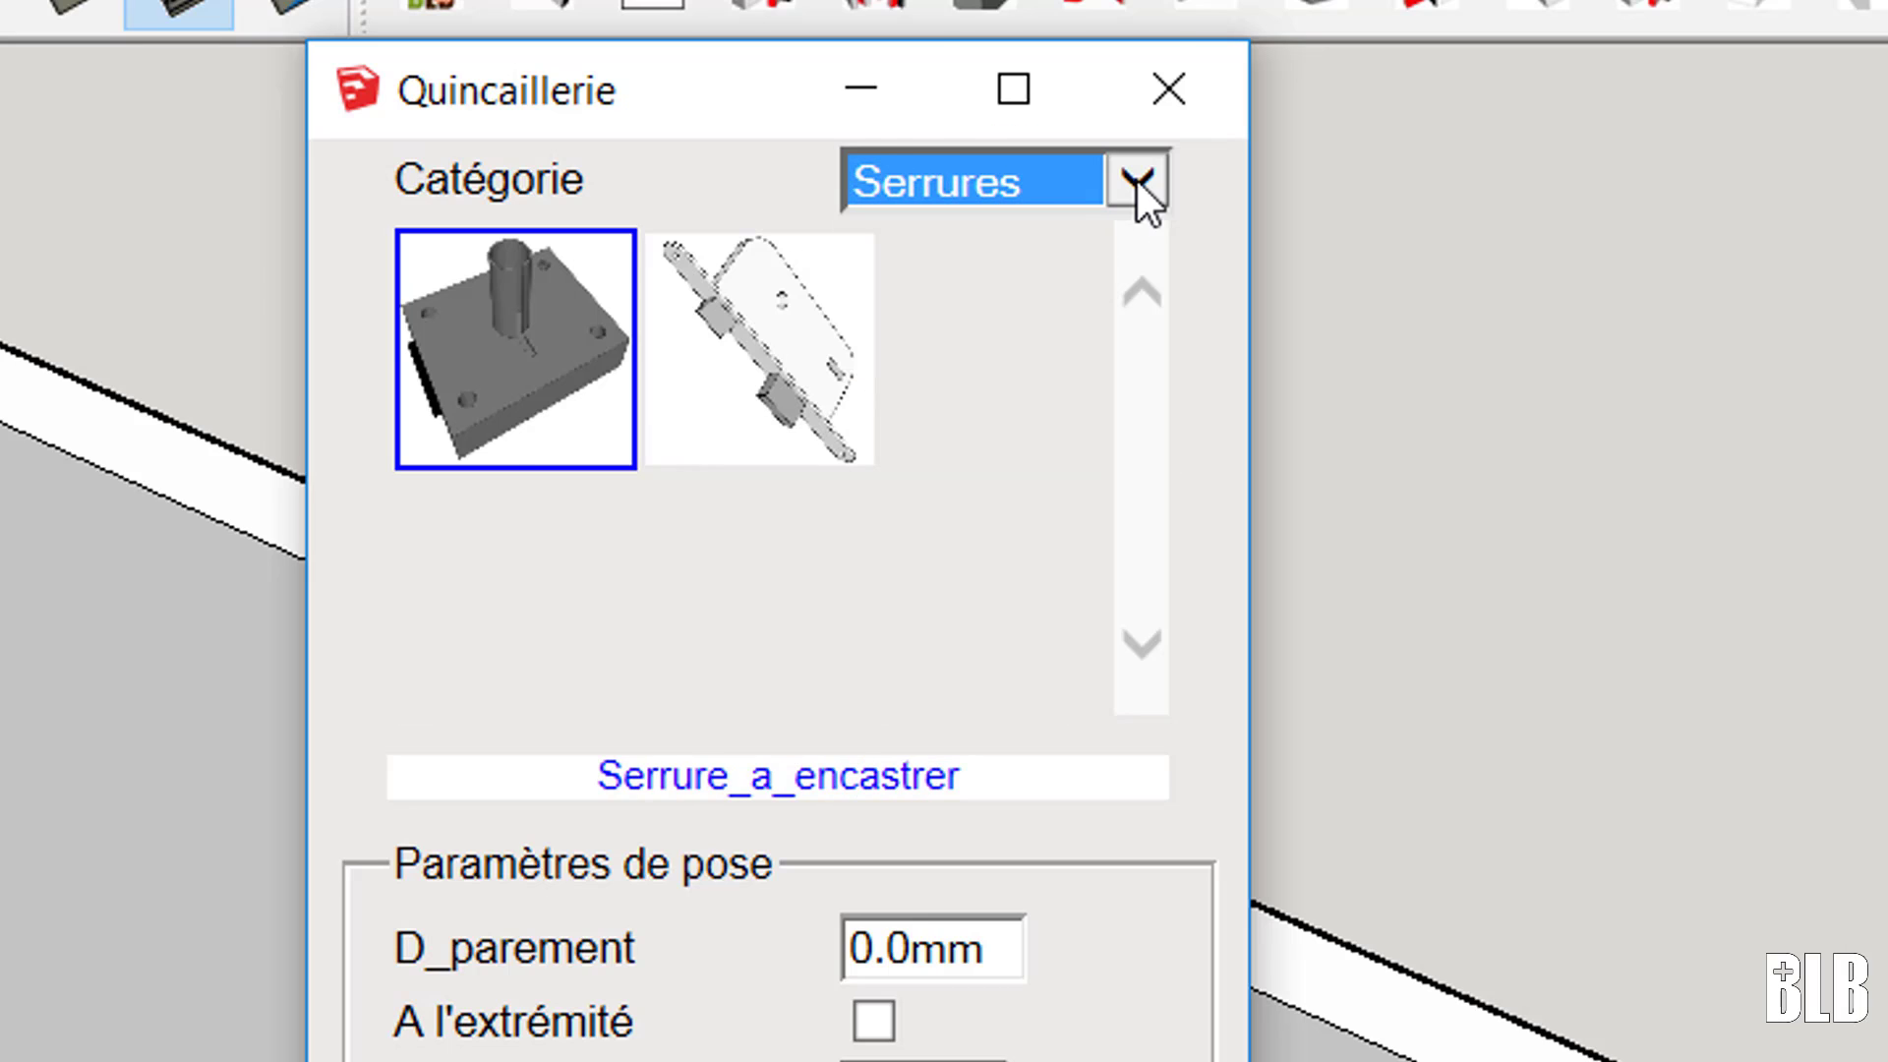
click(1136, 180)
click(1076, 287)
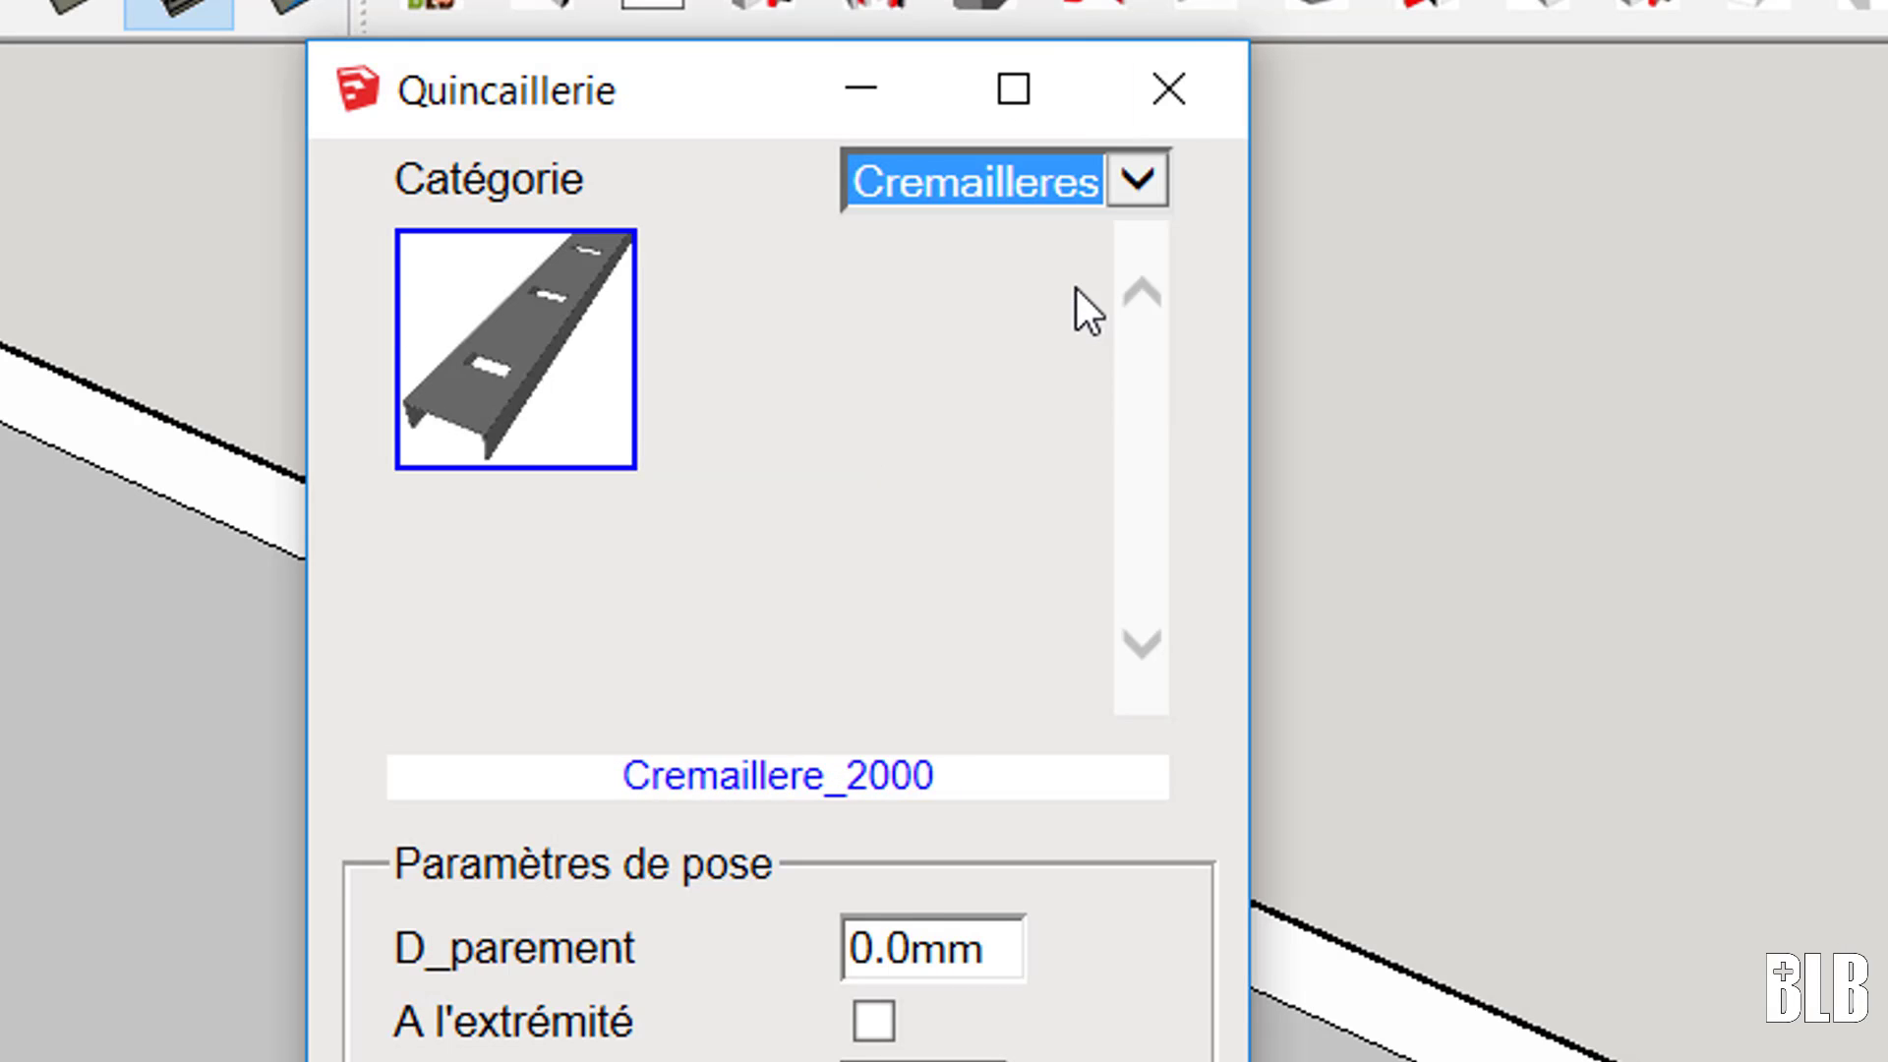
click(1137, 180)
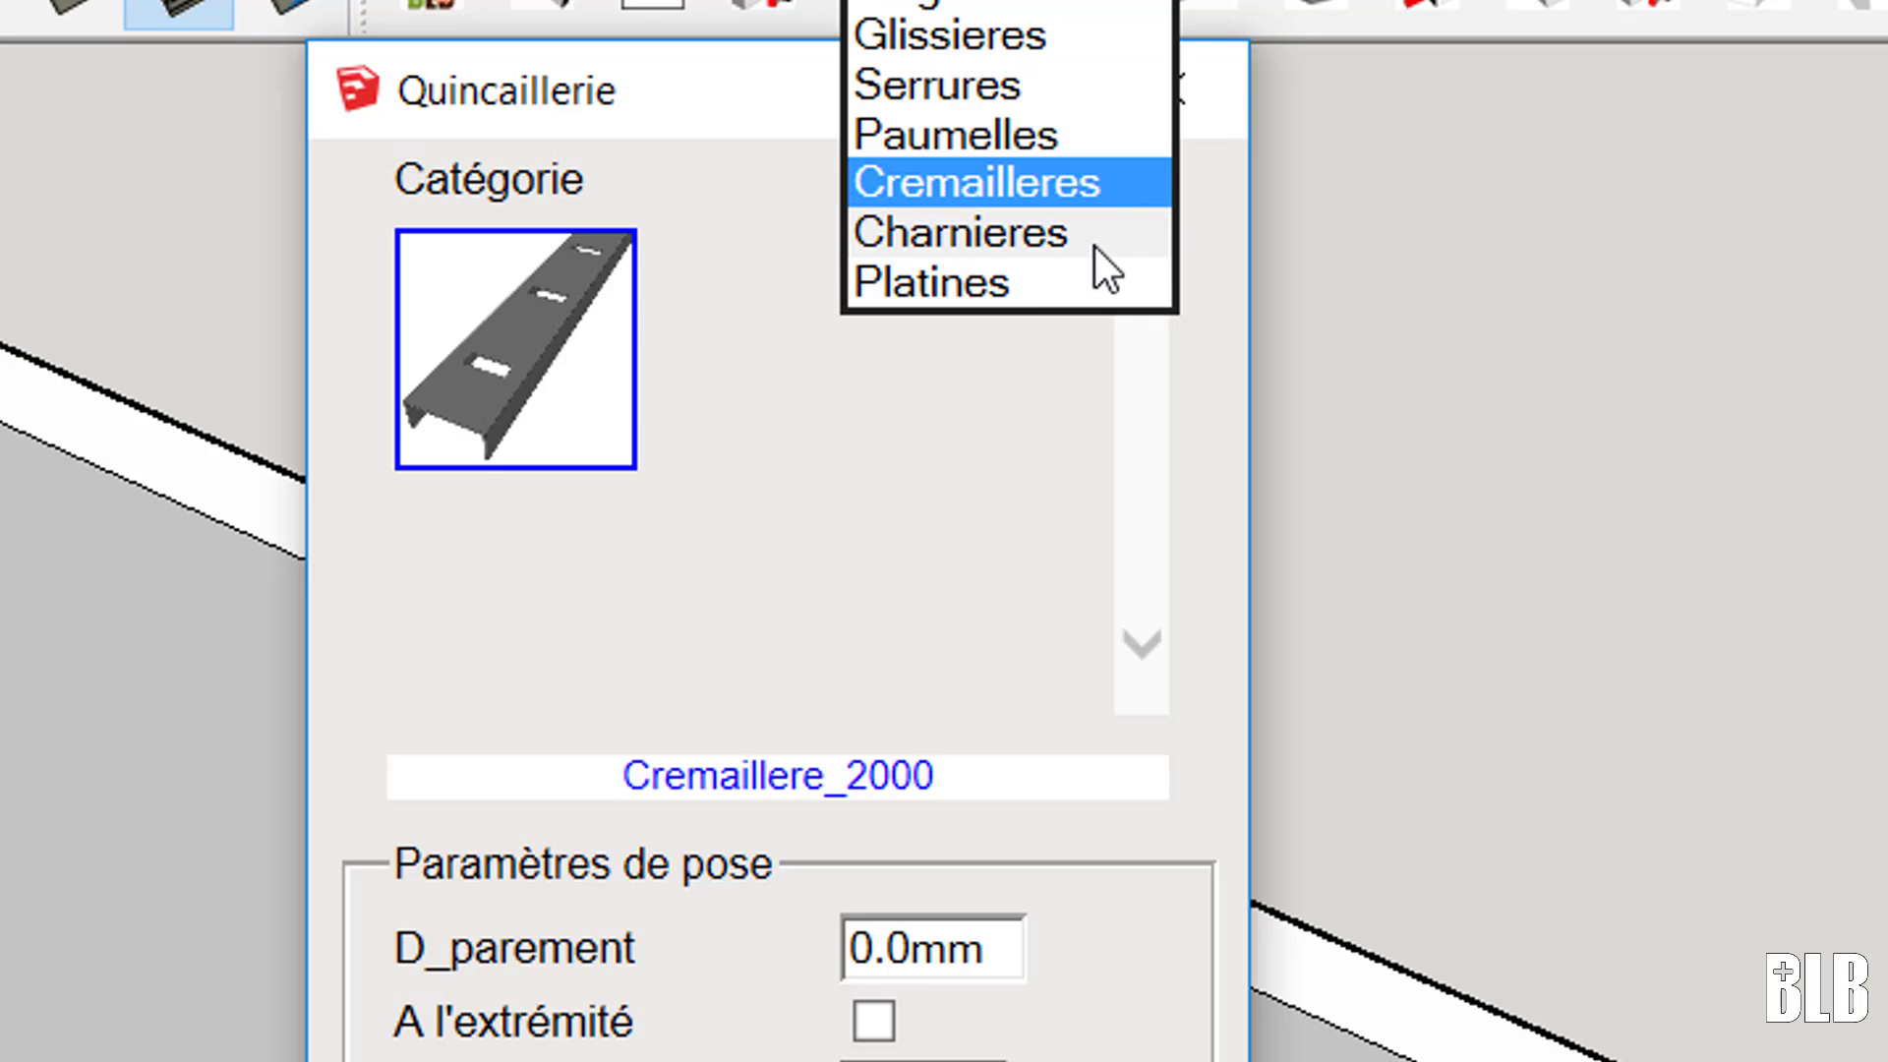
click(1094, 246)
click(1137, 182)
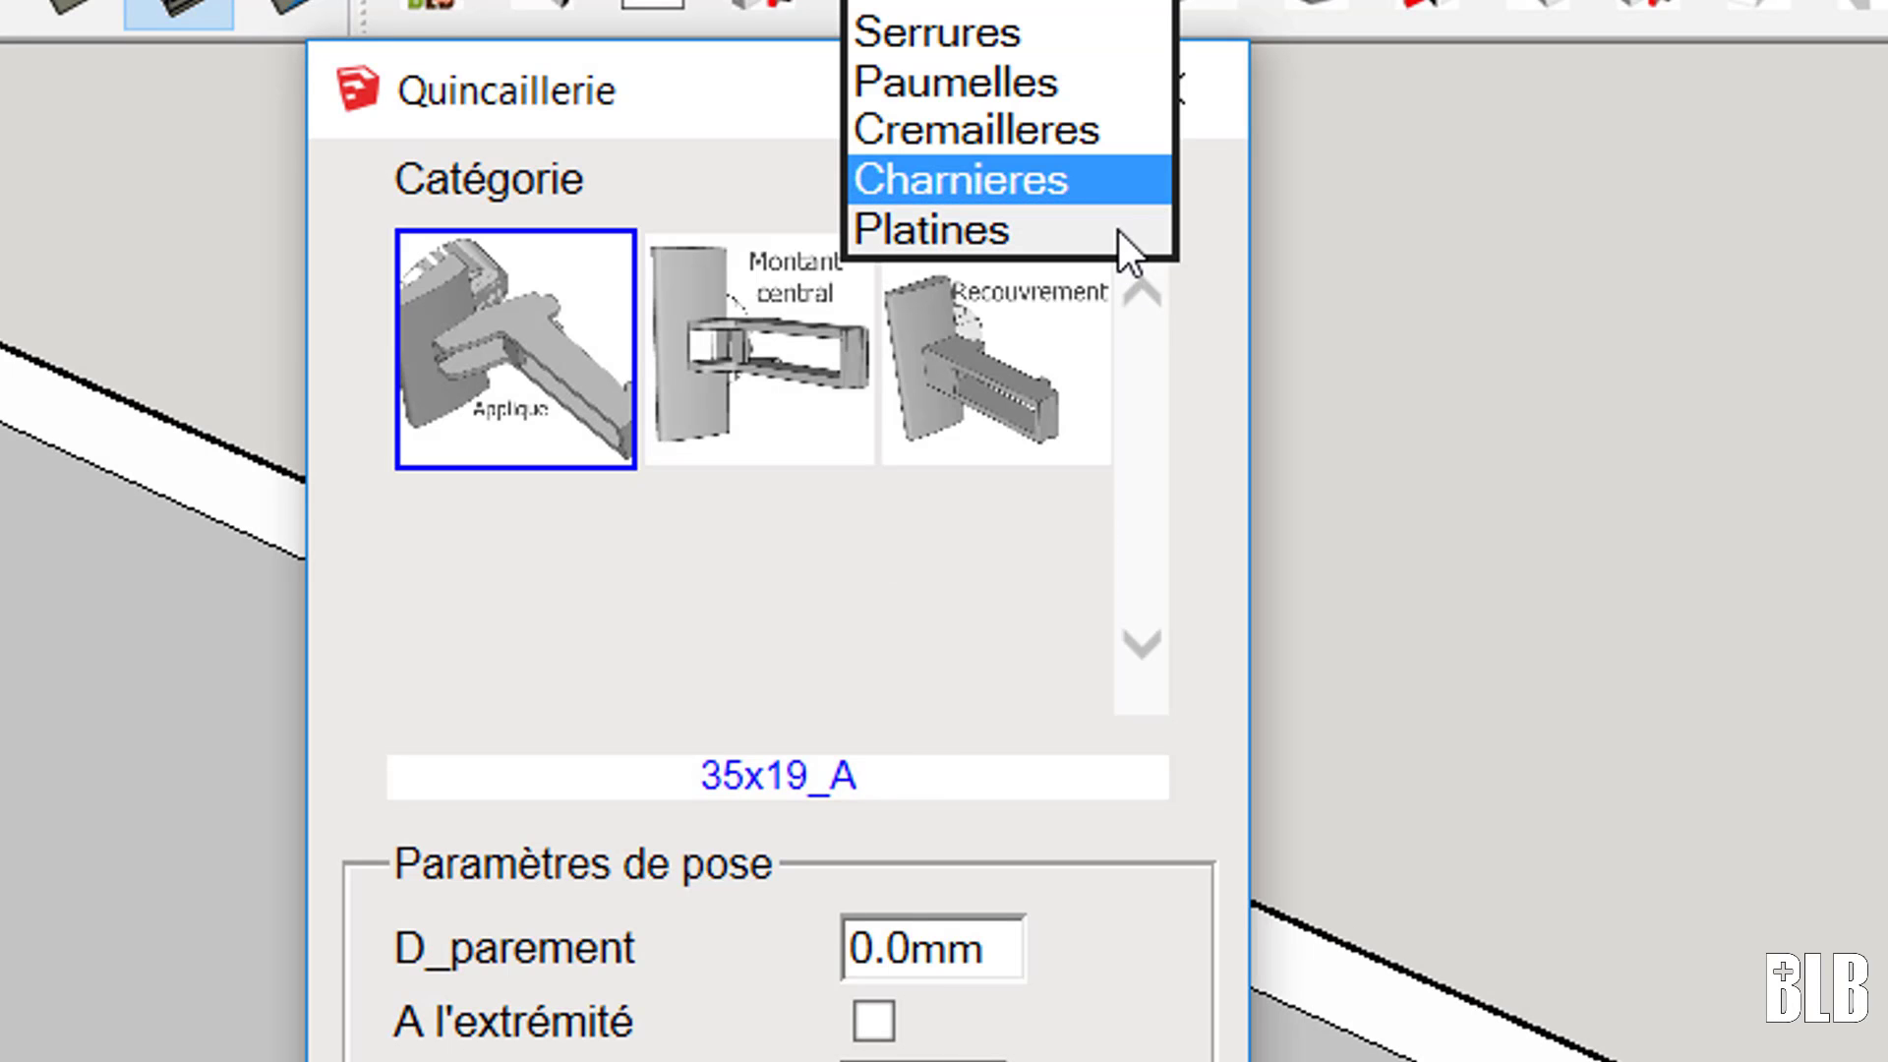
click(1118, 230)
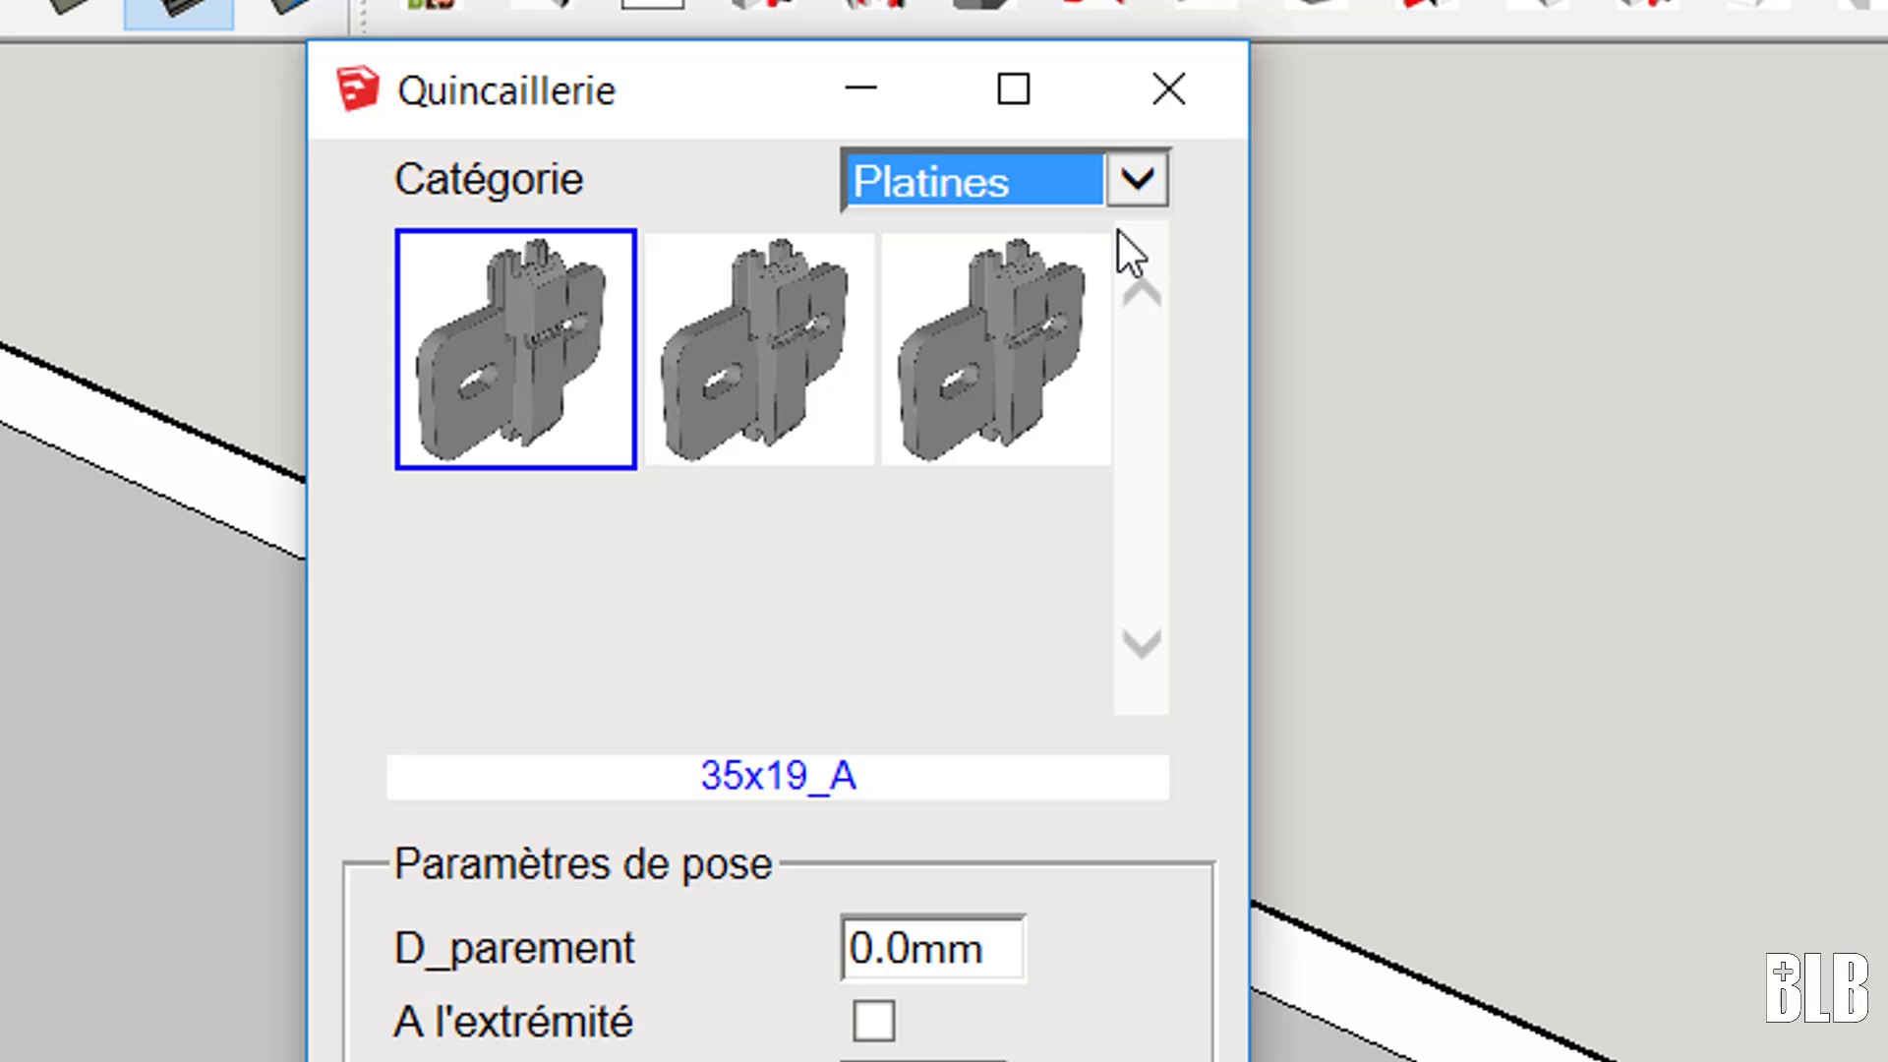
- Choose the Paumelles_110_H_G hinge from the Paumelles category
click(1137, 183)
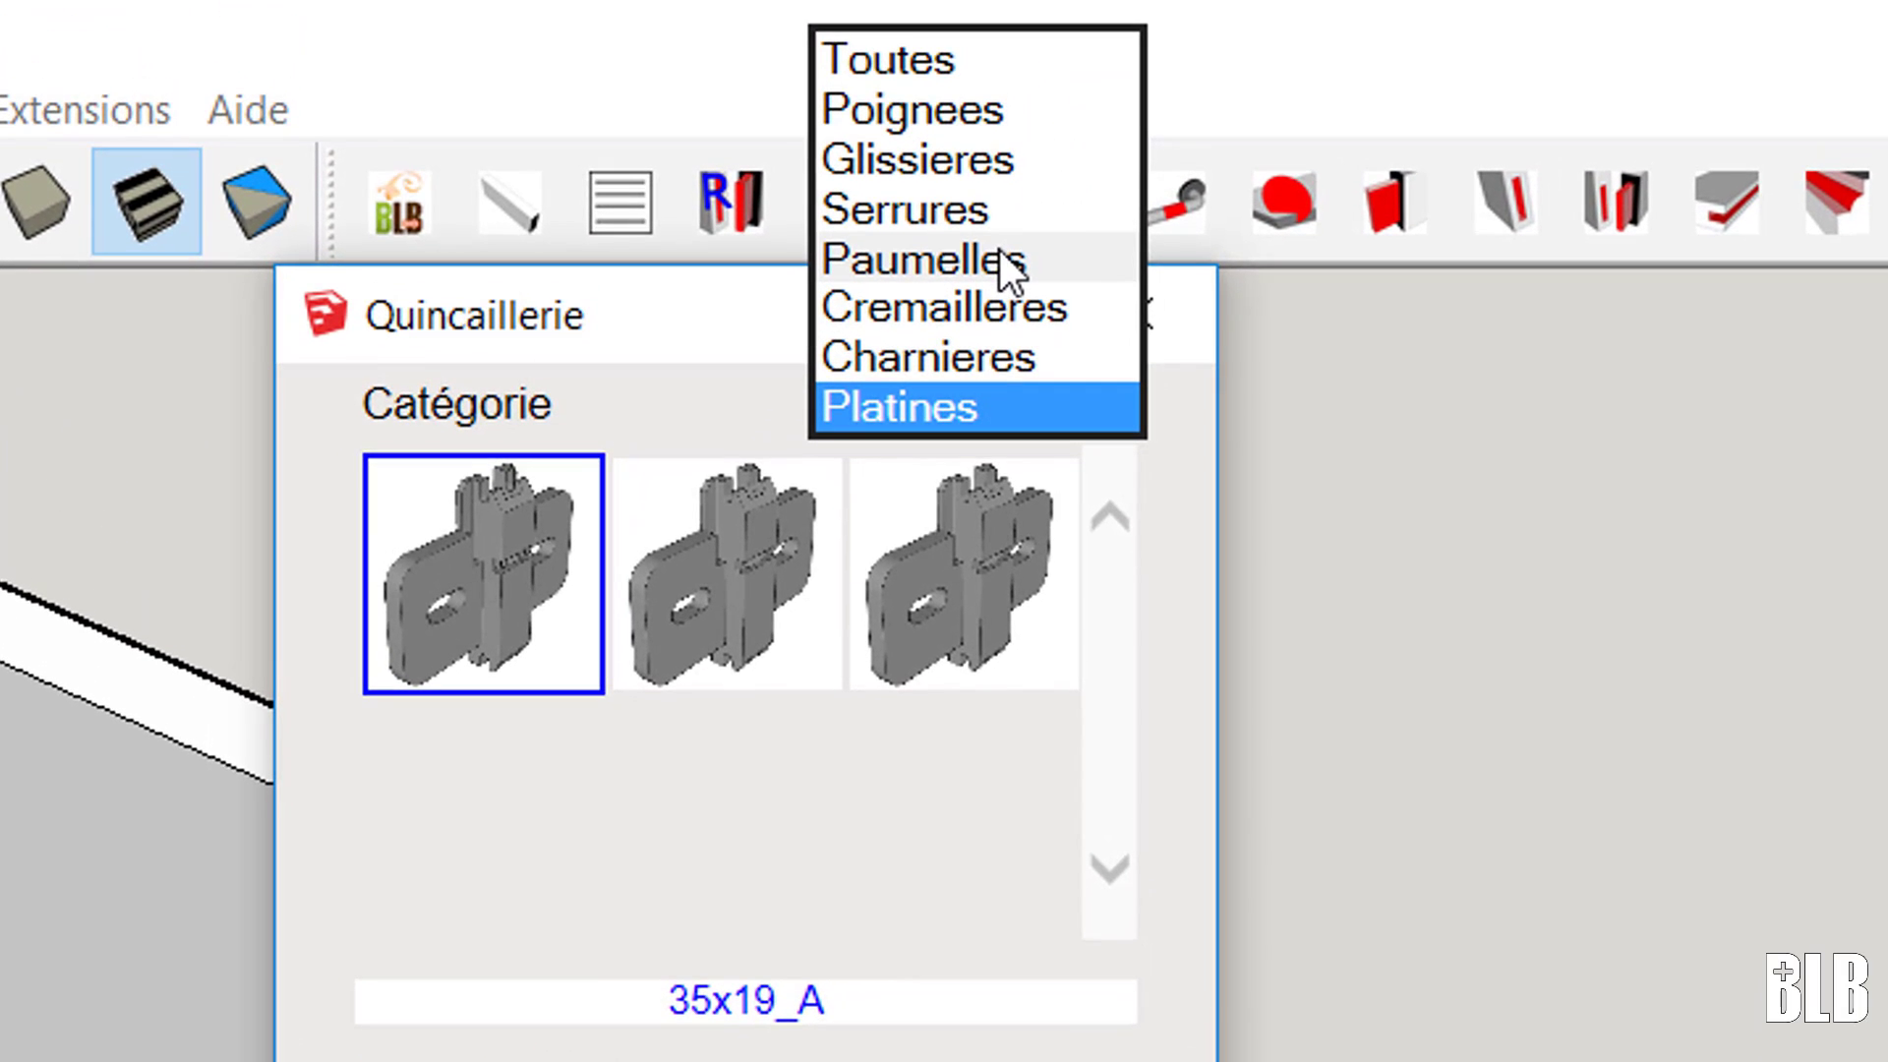
click(999, 257)
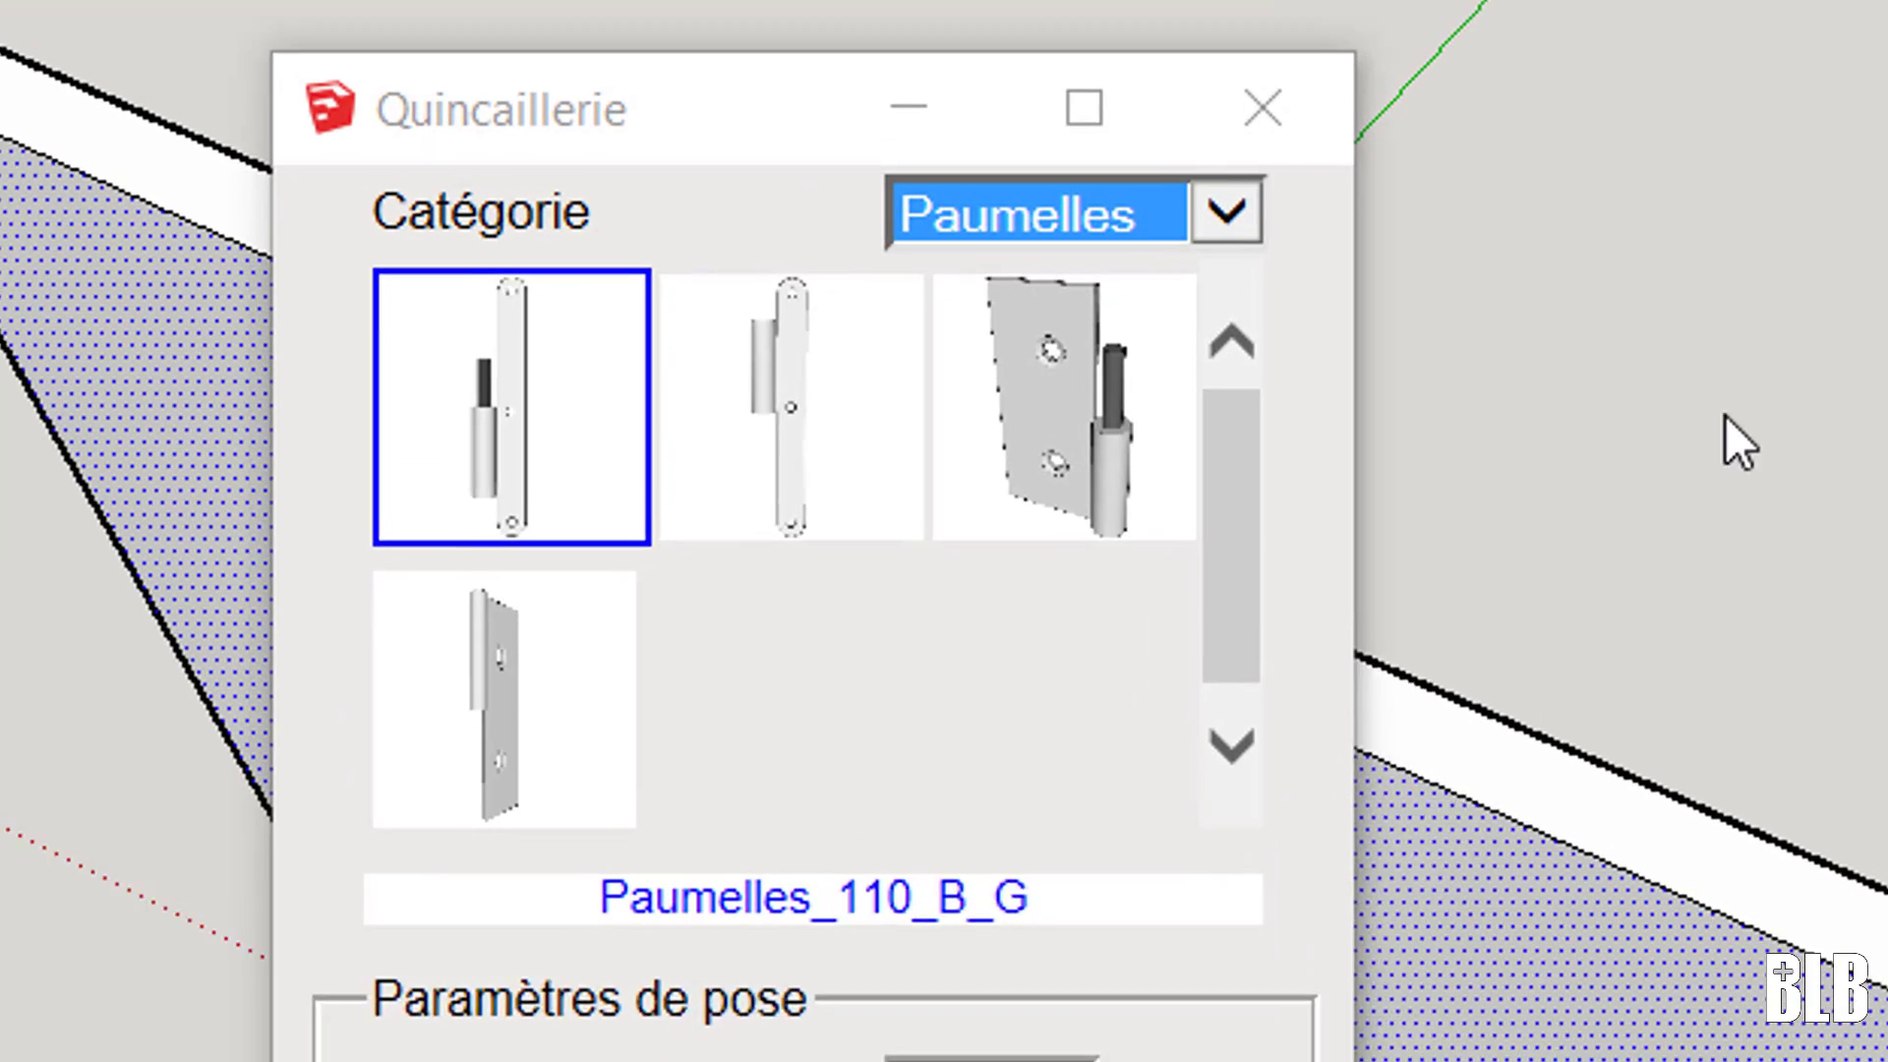
mouse_move(854, 462)
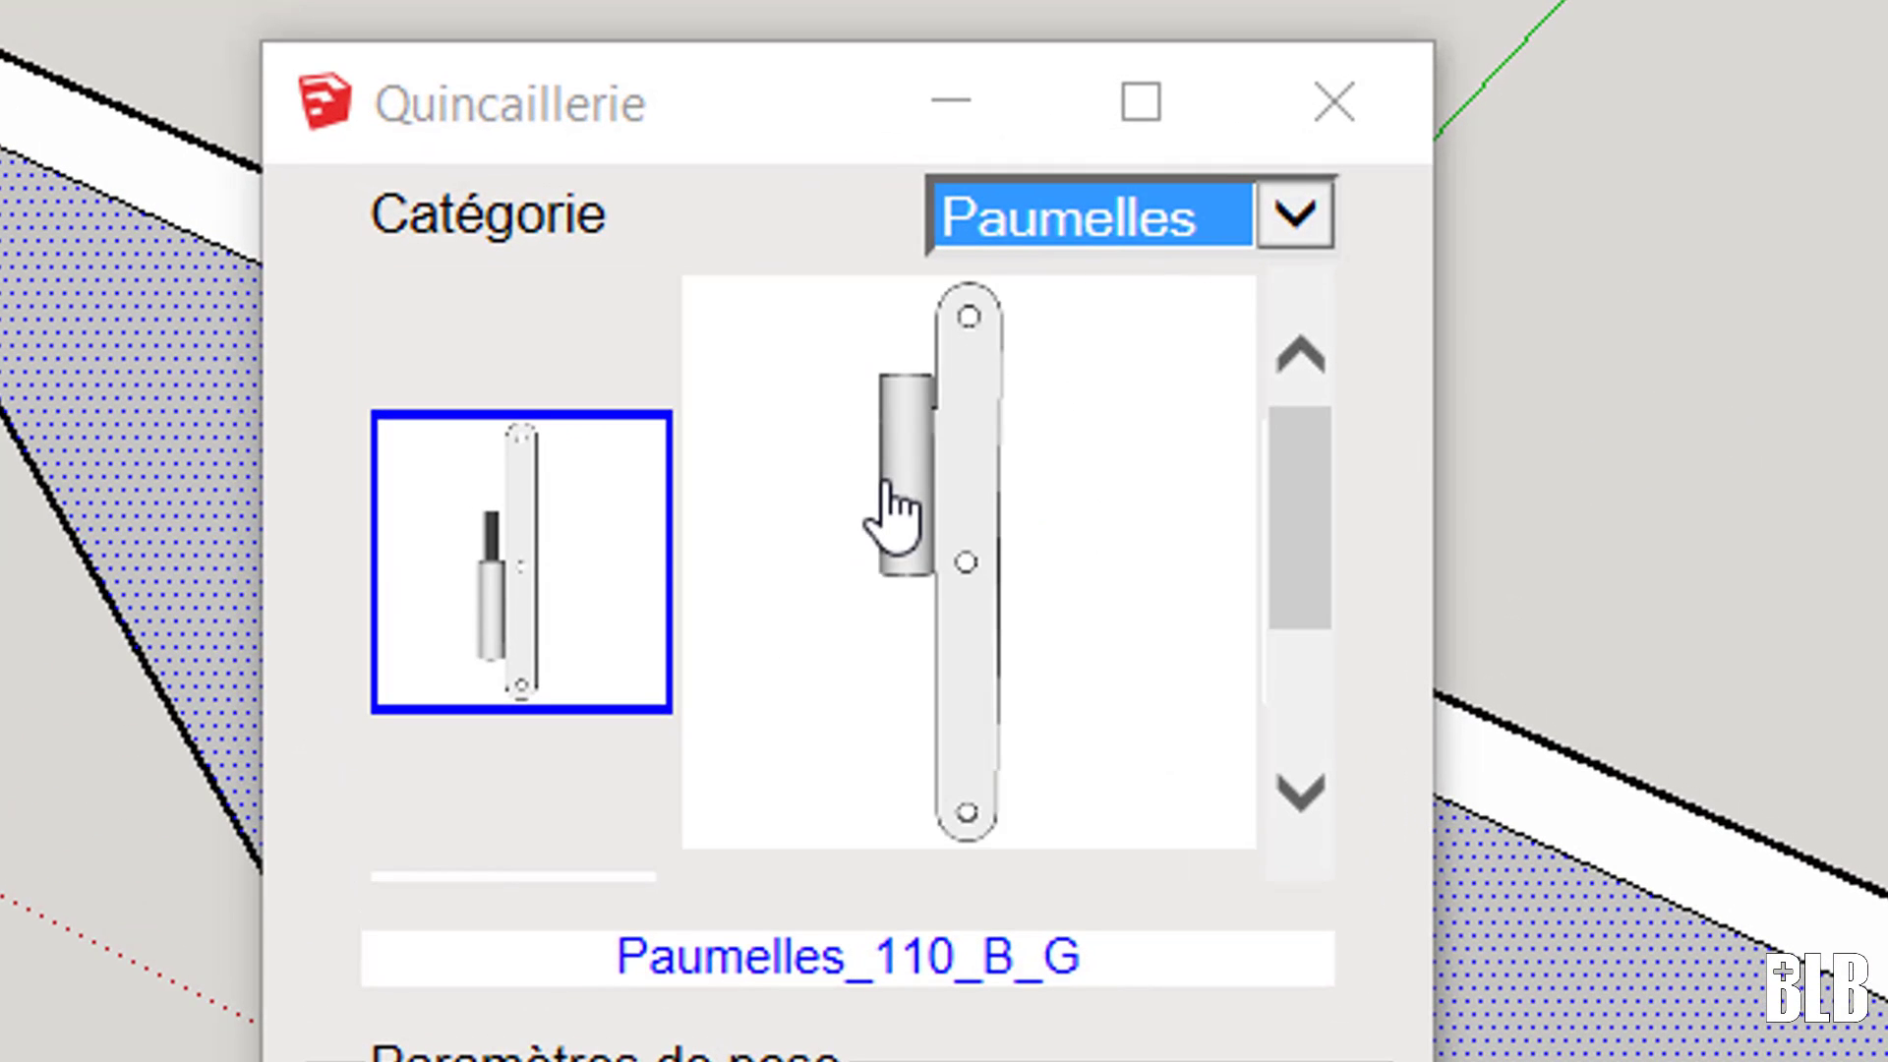
mouse_move(640, 780)
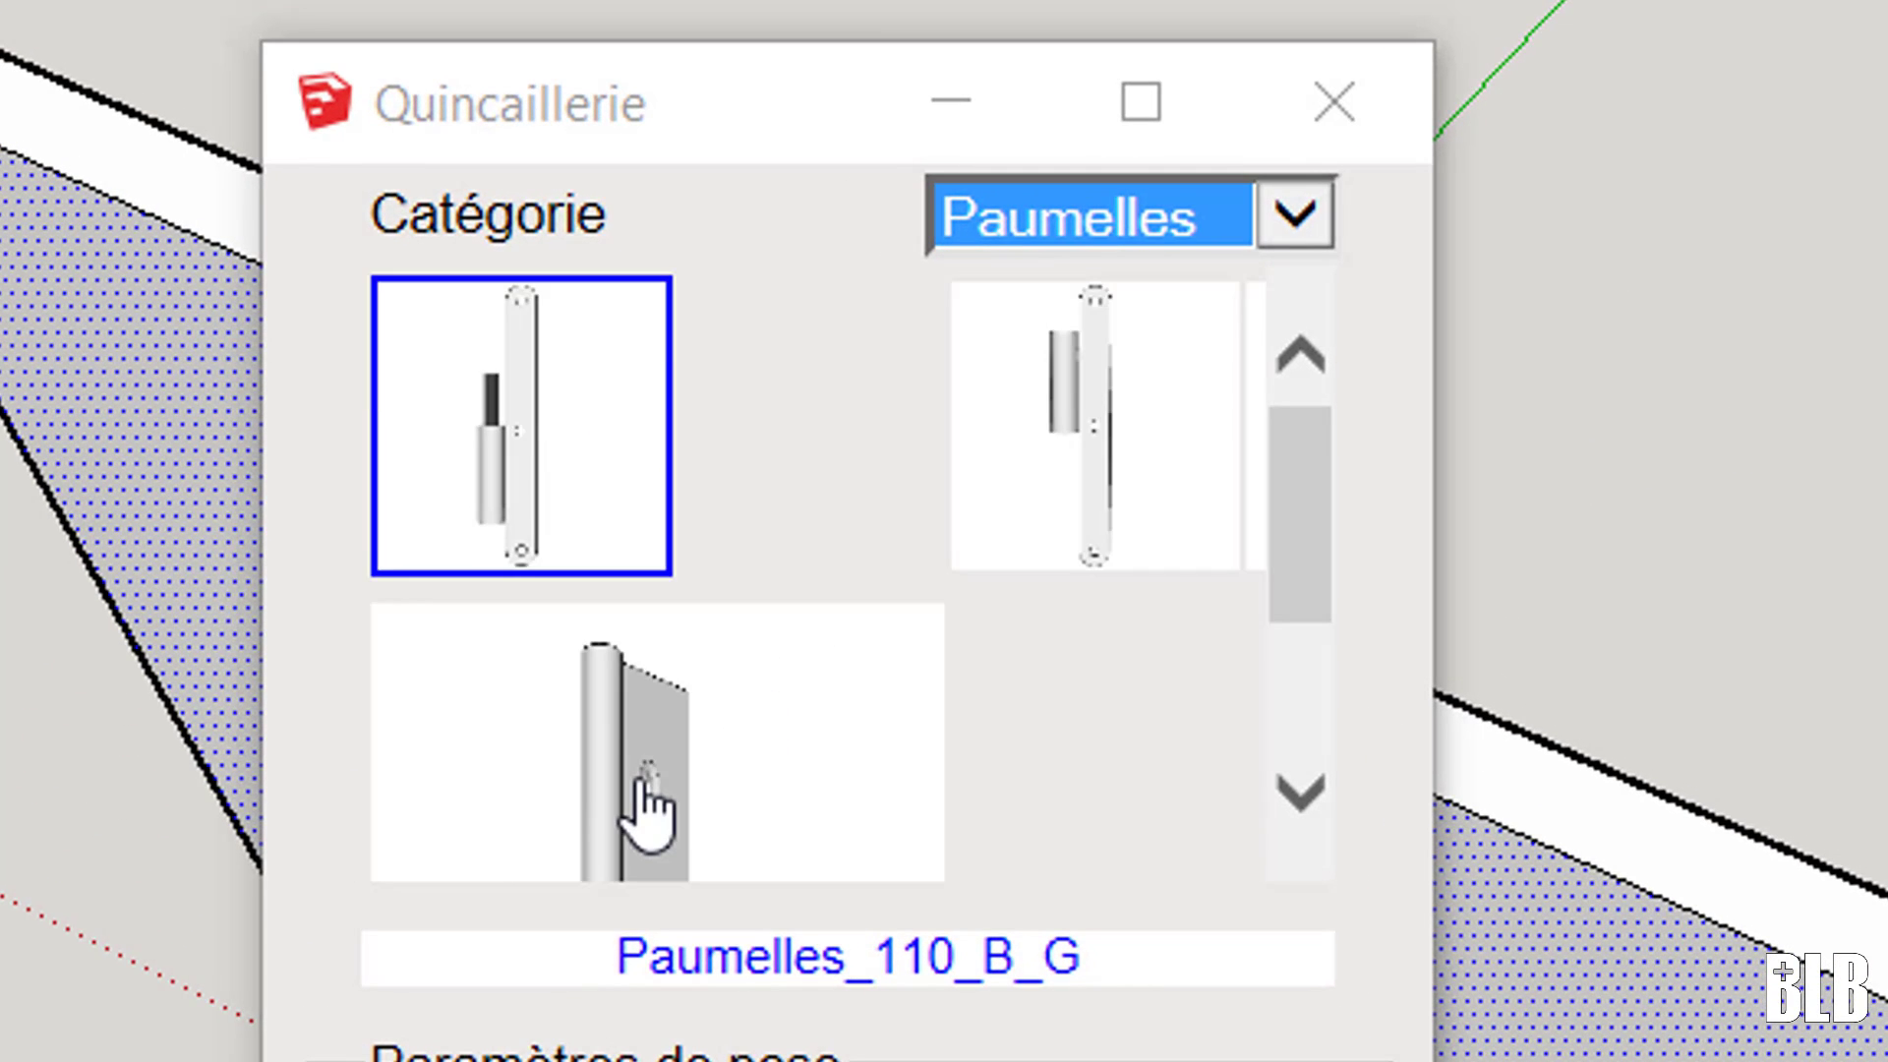
scroll(639, 780, down, 3)
scroll(641, 780, up, 3)
mouse_move(943, 541)
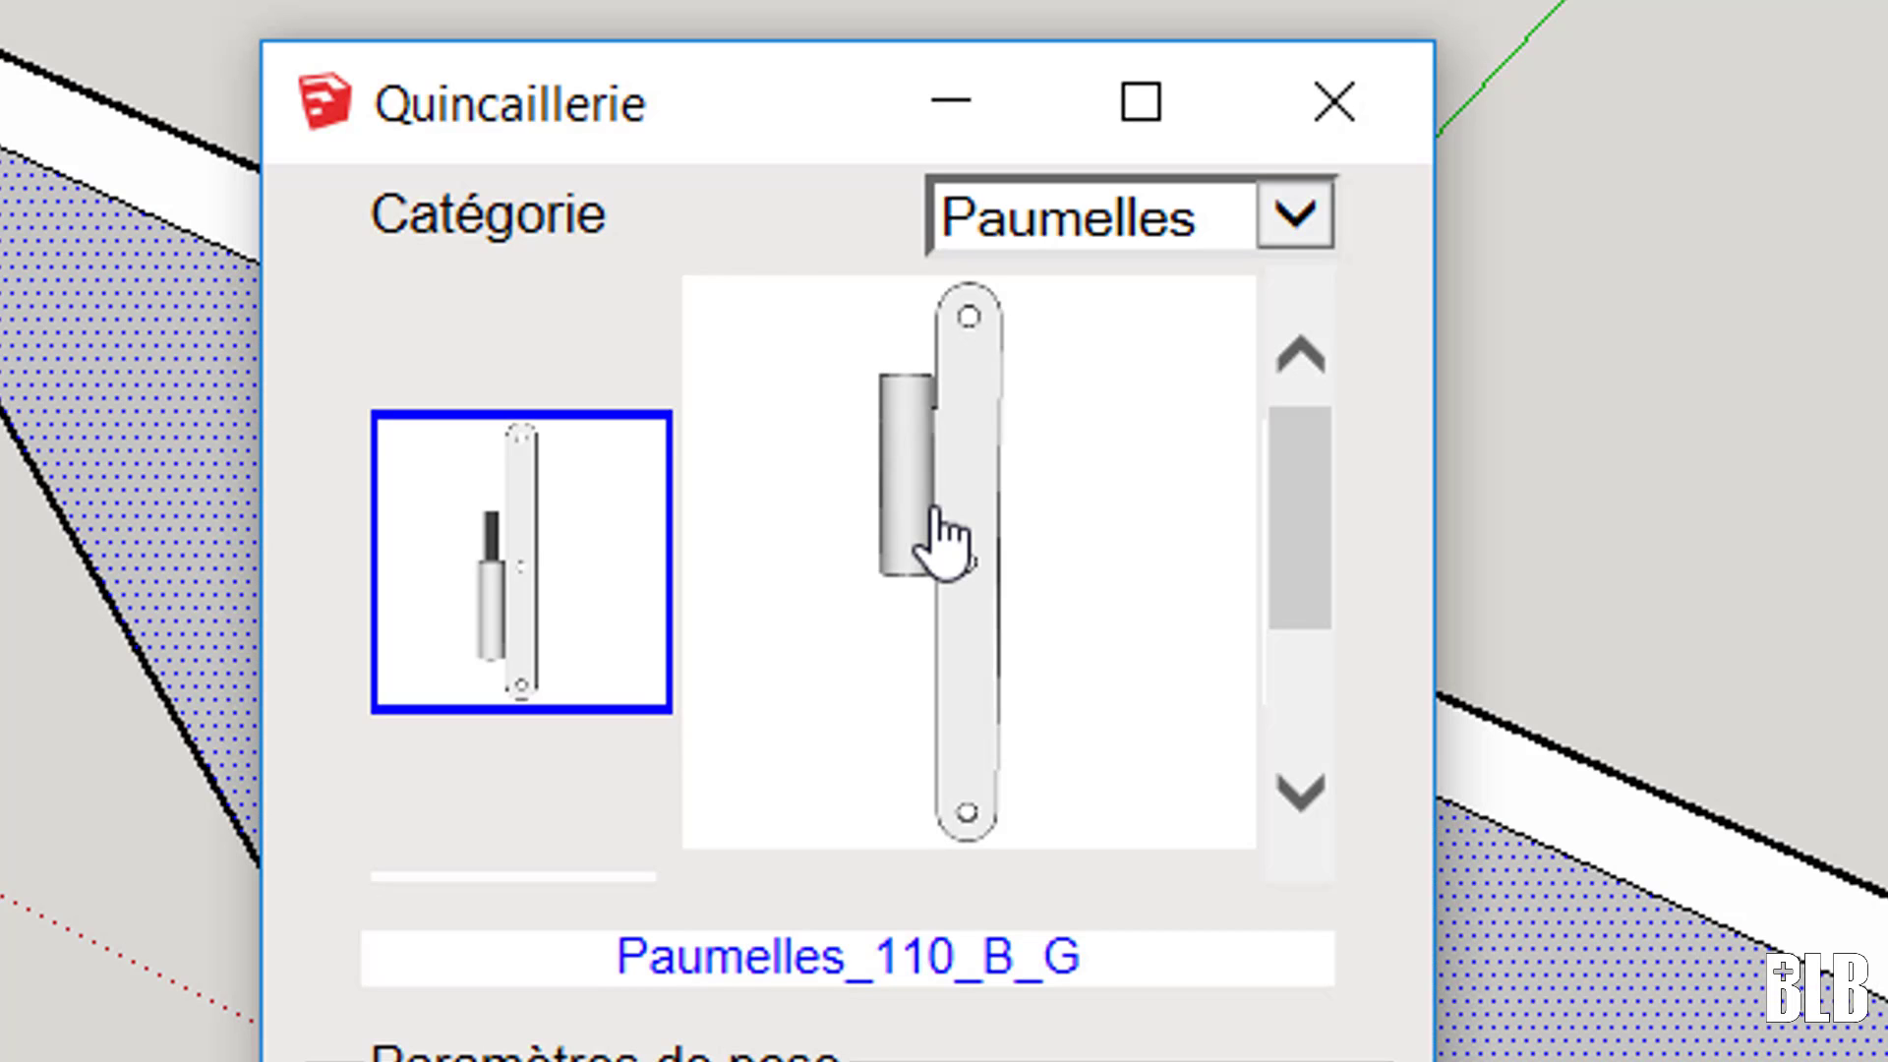
click(937, 540)
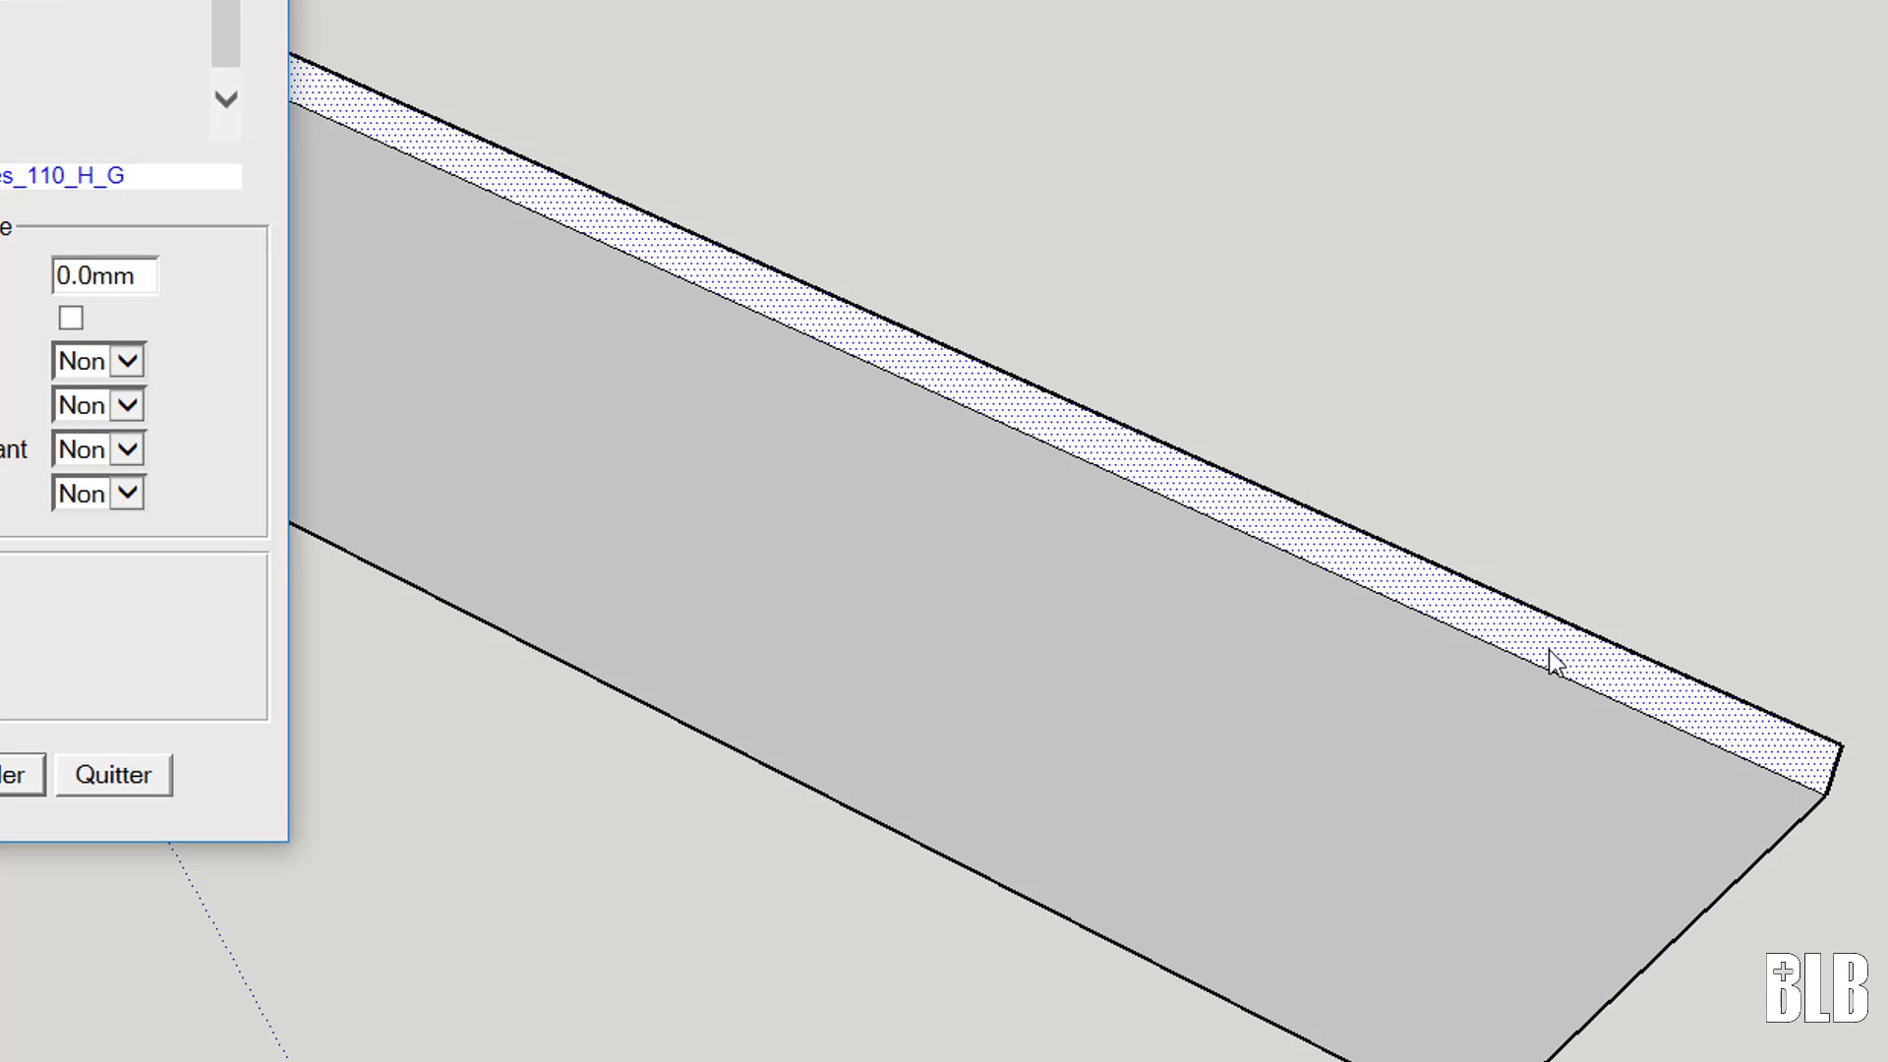
- Place the hinge on the door's long narrow edge near one end, distribute three along the edge with *3, and quit the hardware tool
click(1382, 587)
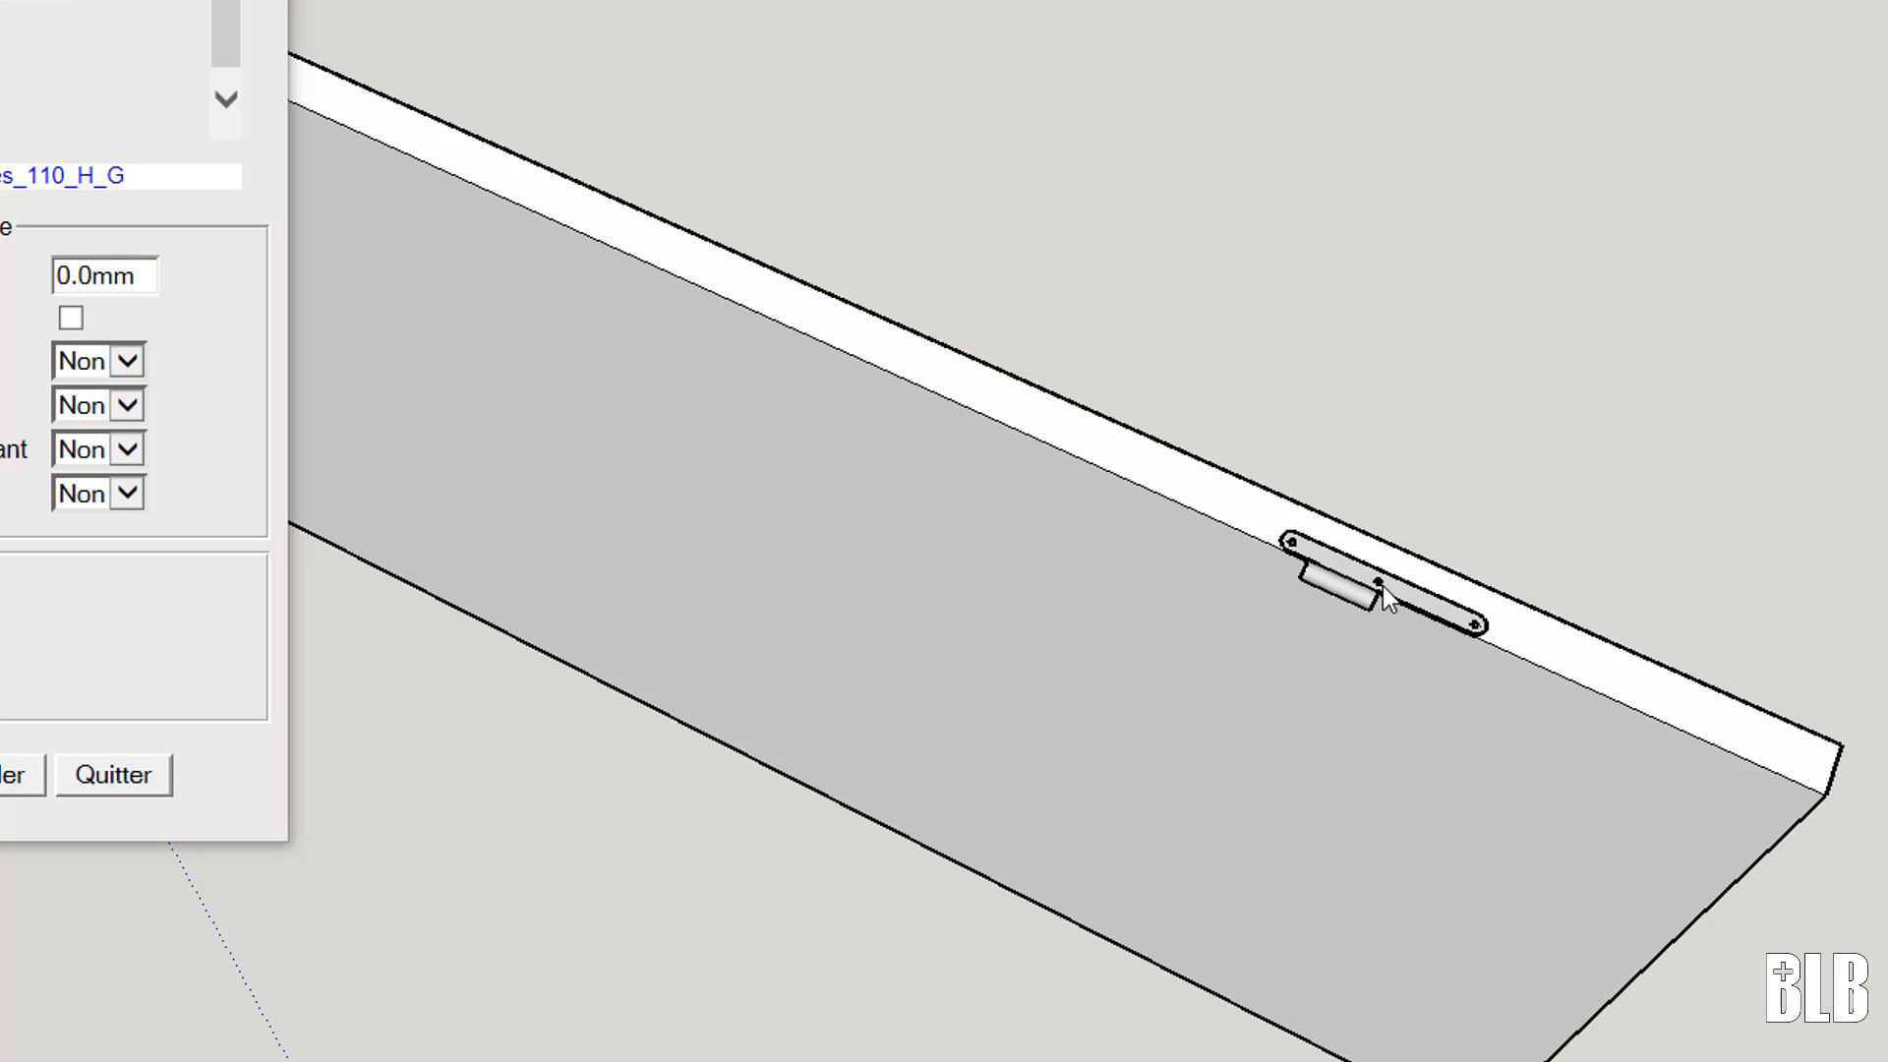
text(*)
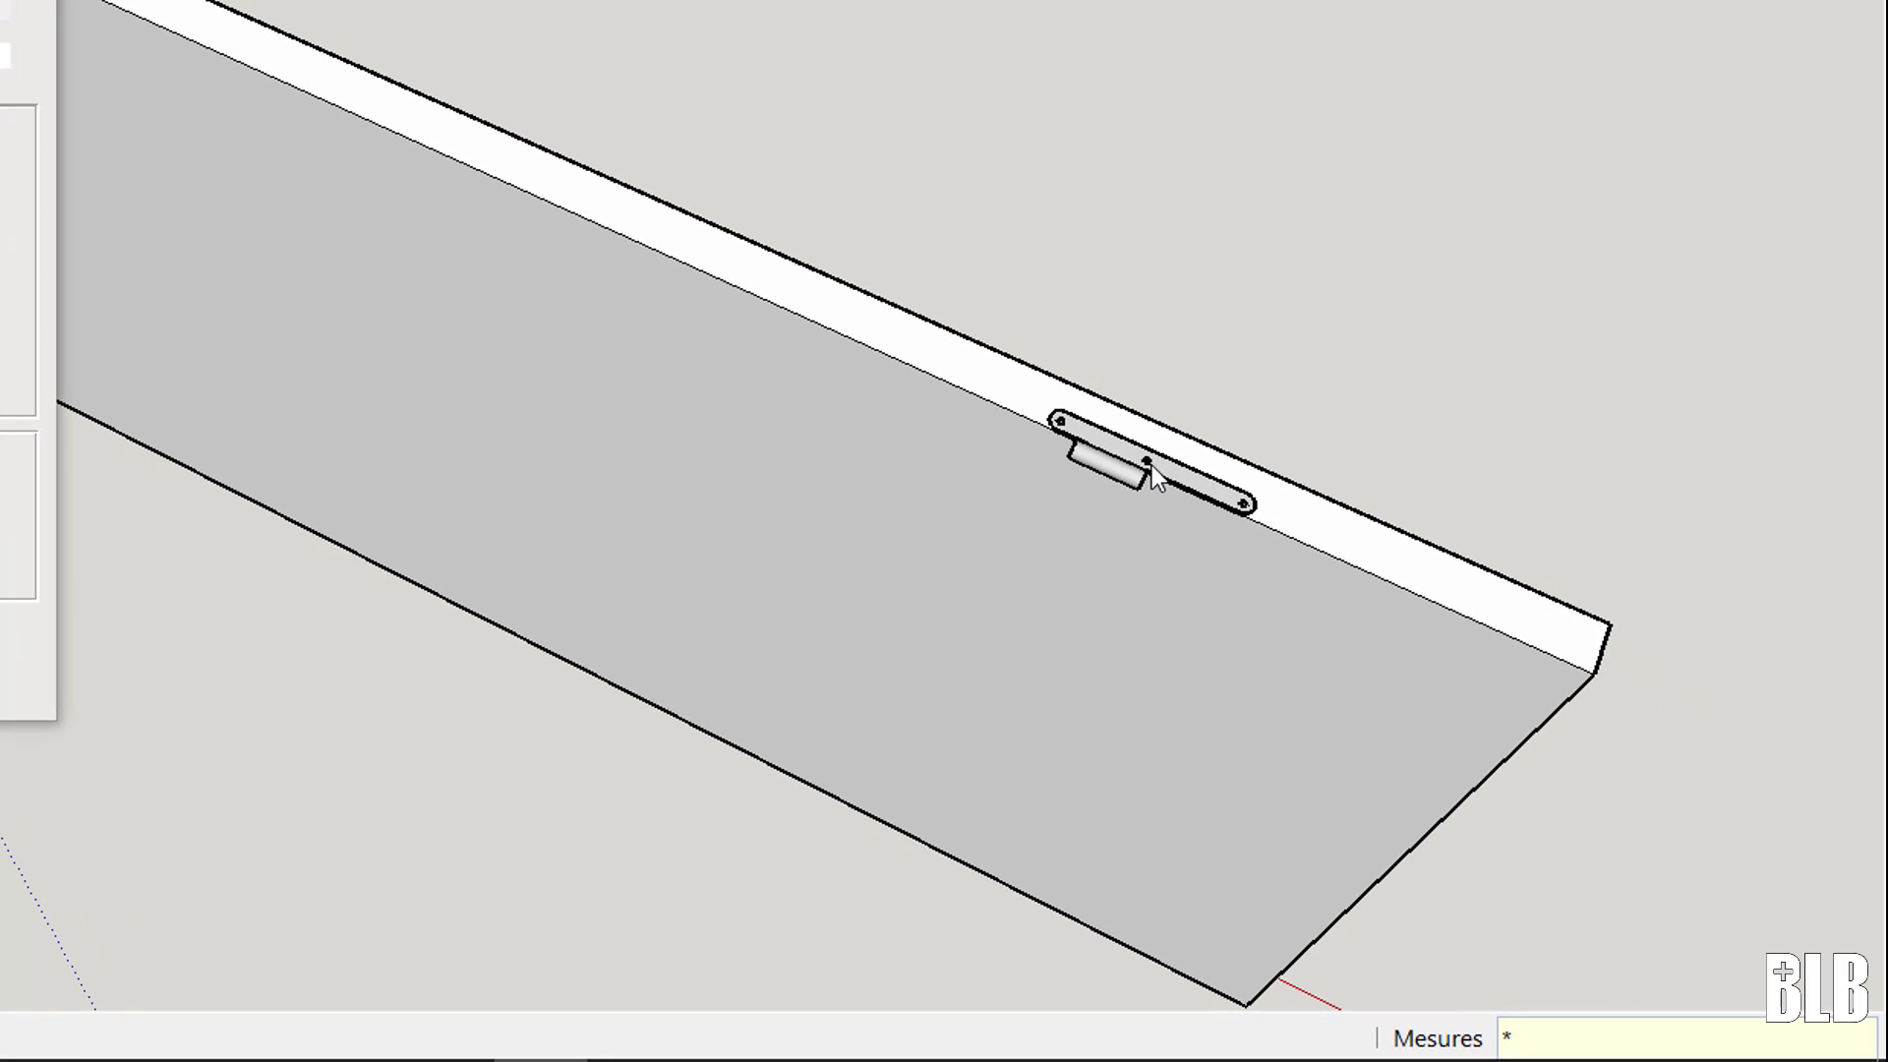
text(3)
key(Return)
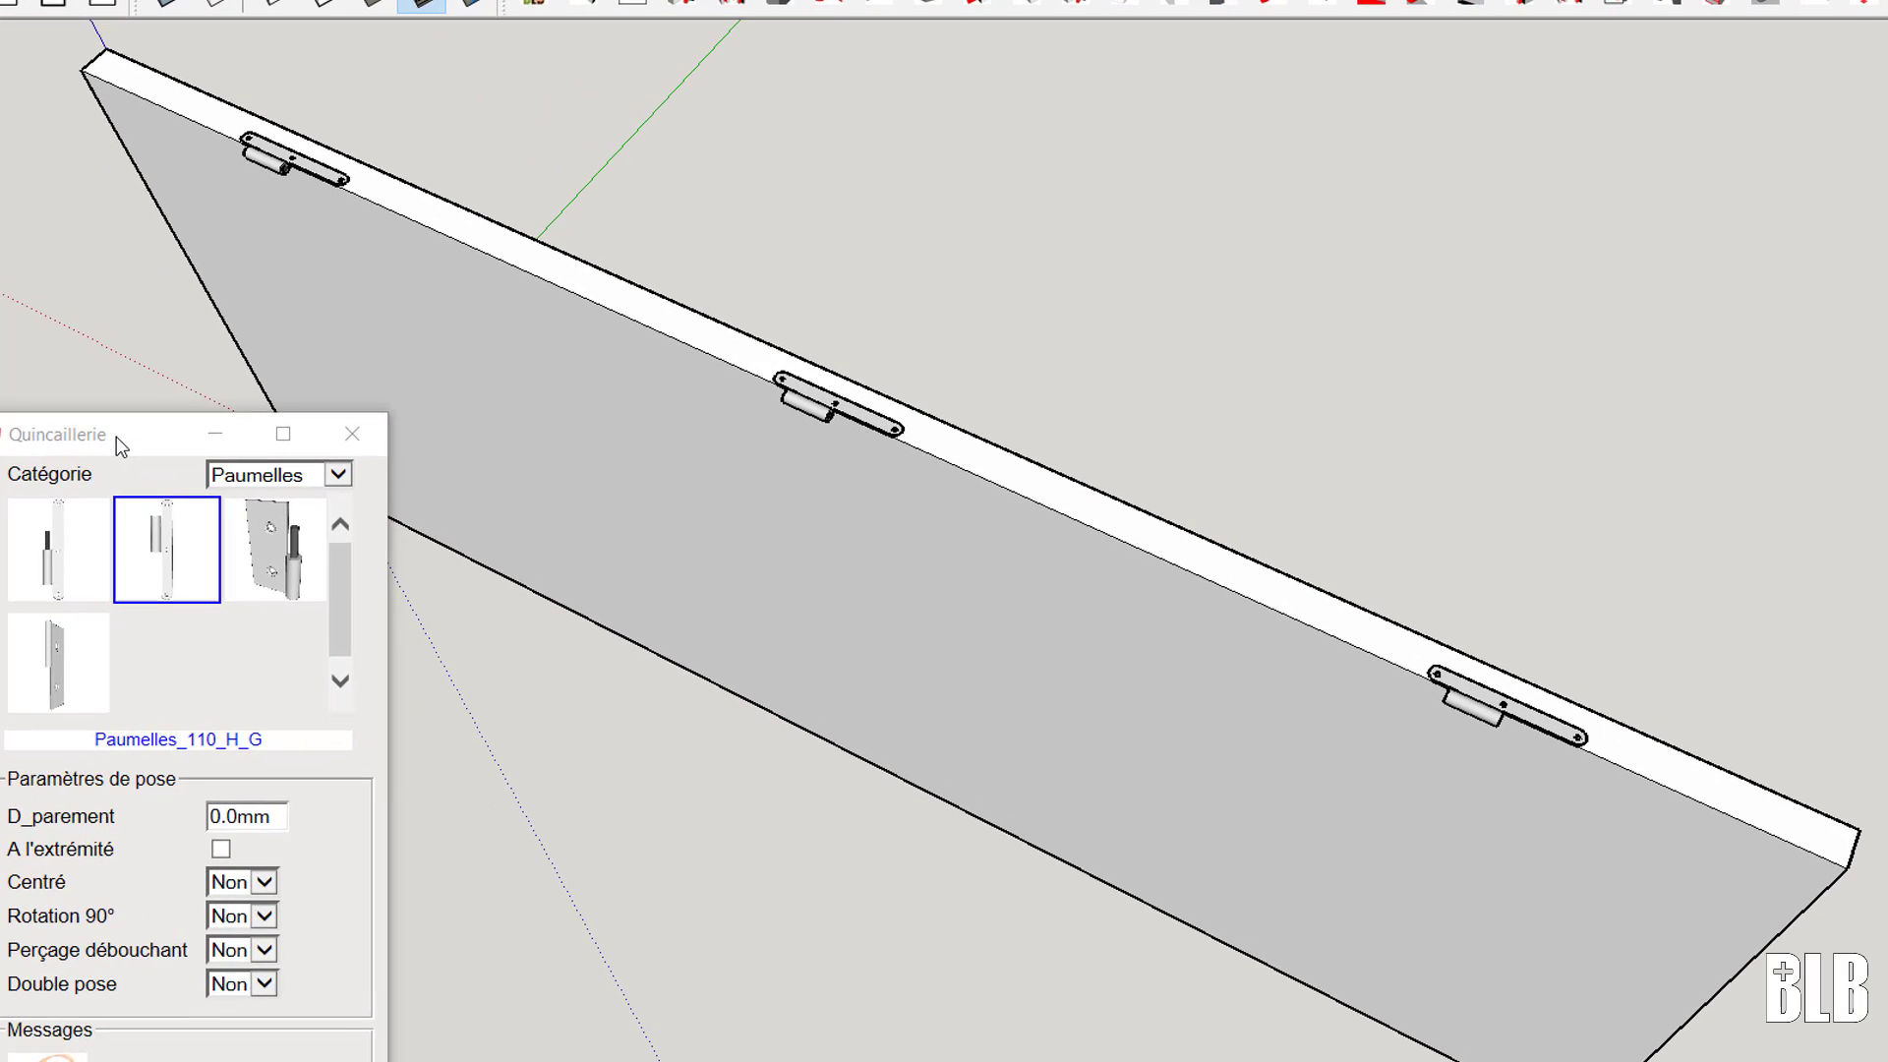
drag(125, 408, 115, 86)
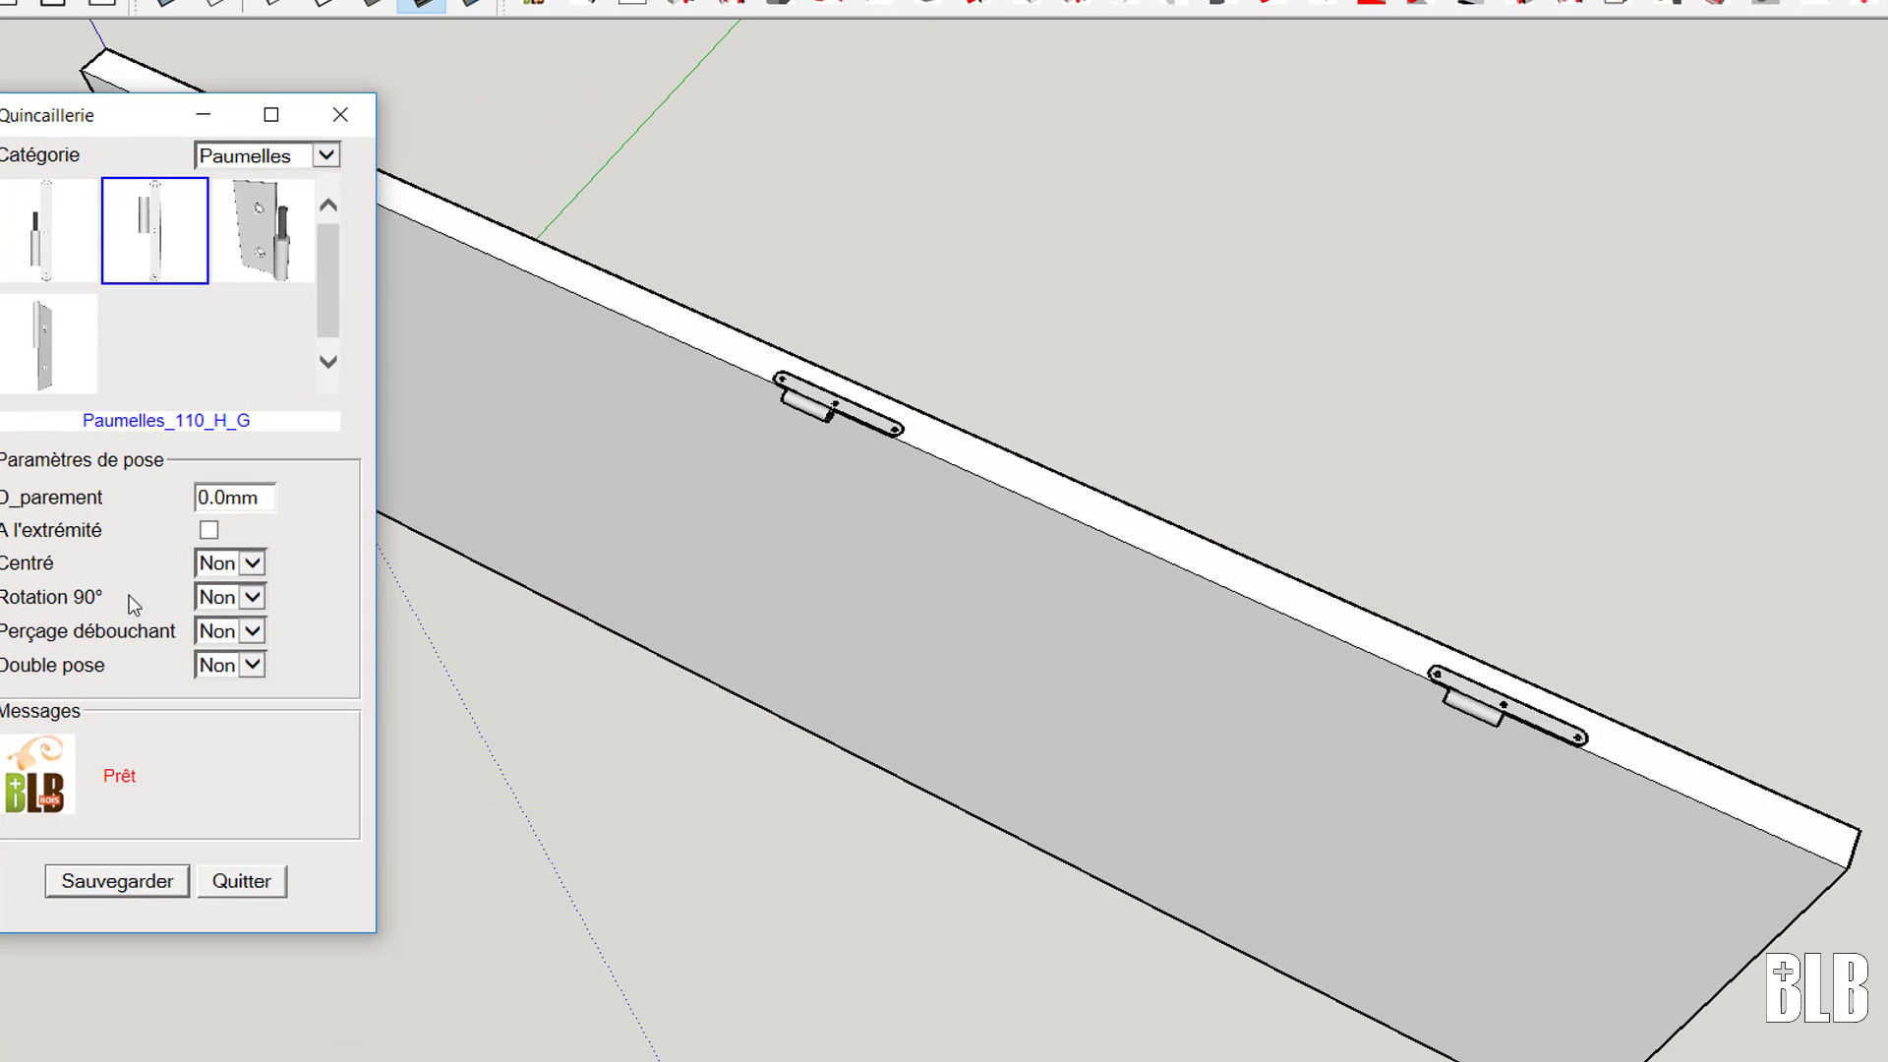
click(241, 882)
- Open the door for editing and delete the hinge nearest the front end to expose its machined recess
double_click(1526, 824)
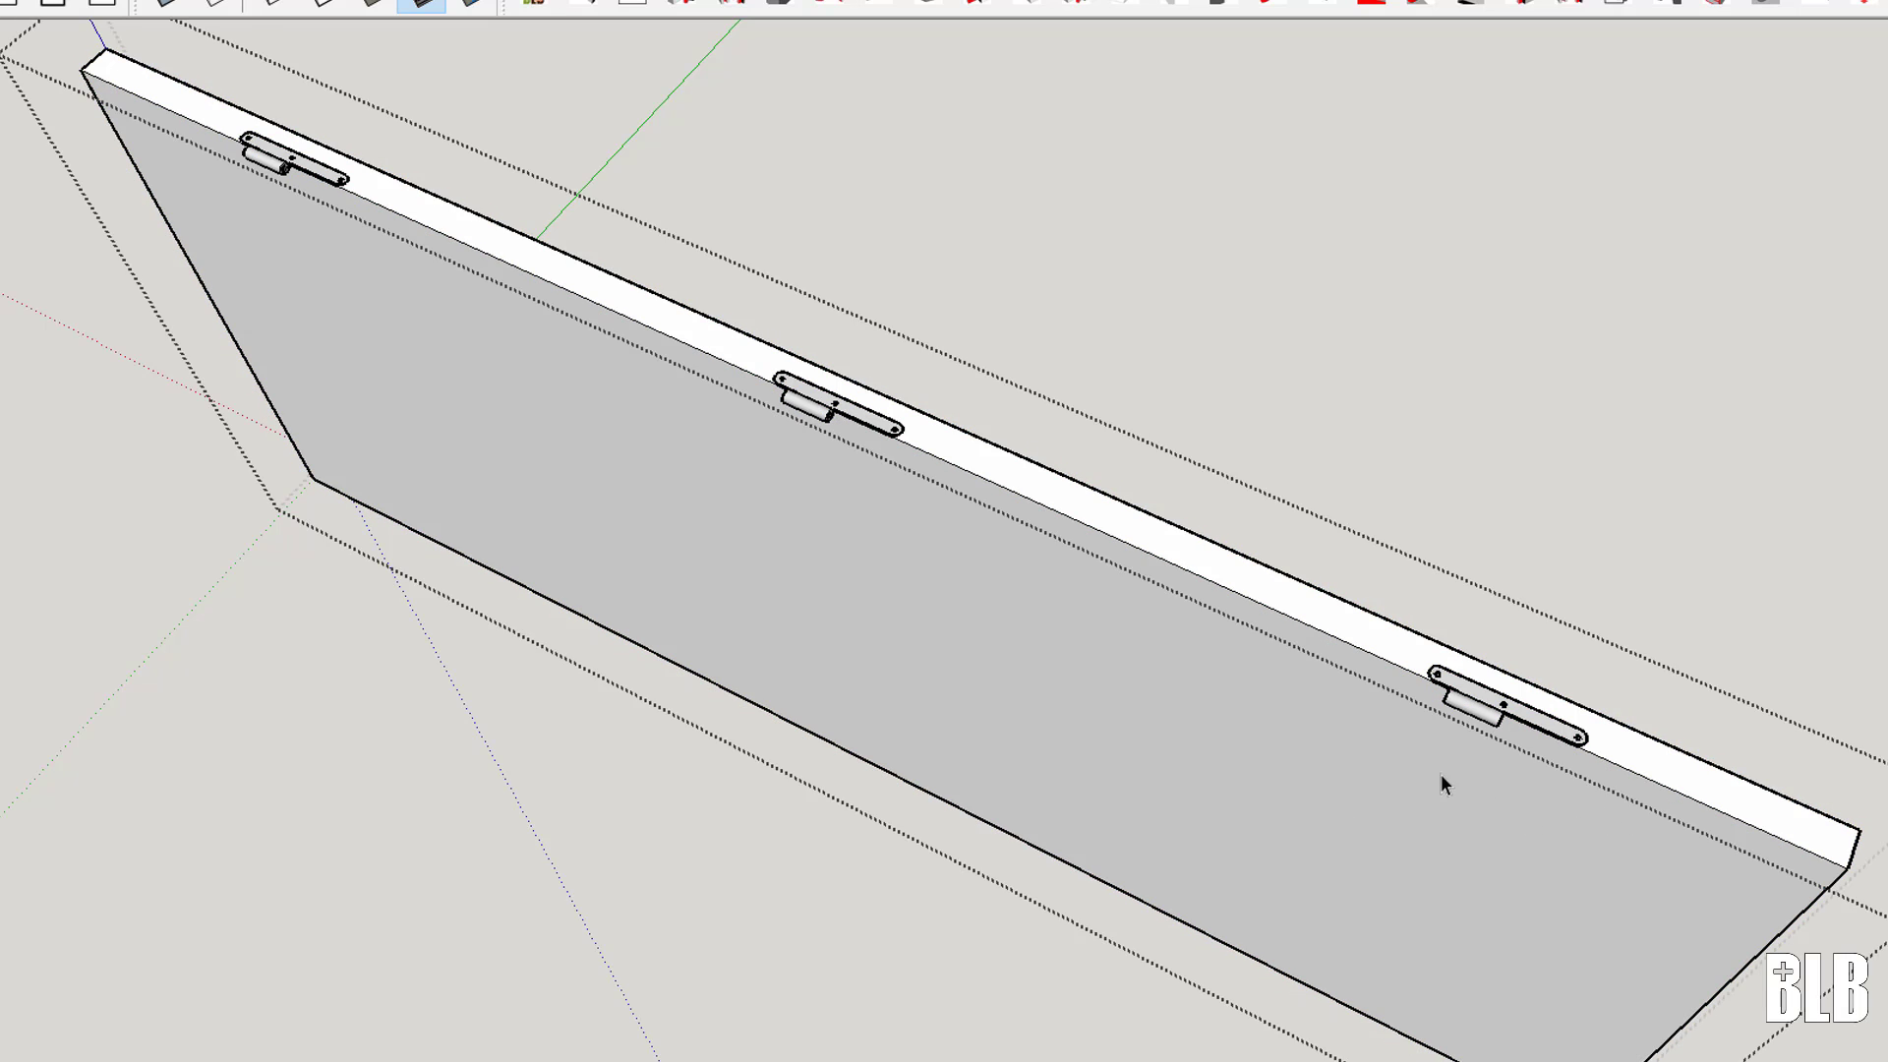
middle_drag(1442, 775, 1290, 836)
scroll(1298, 834, up, 3)
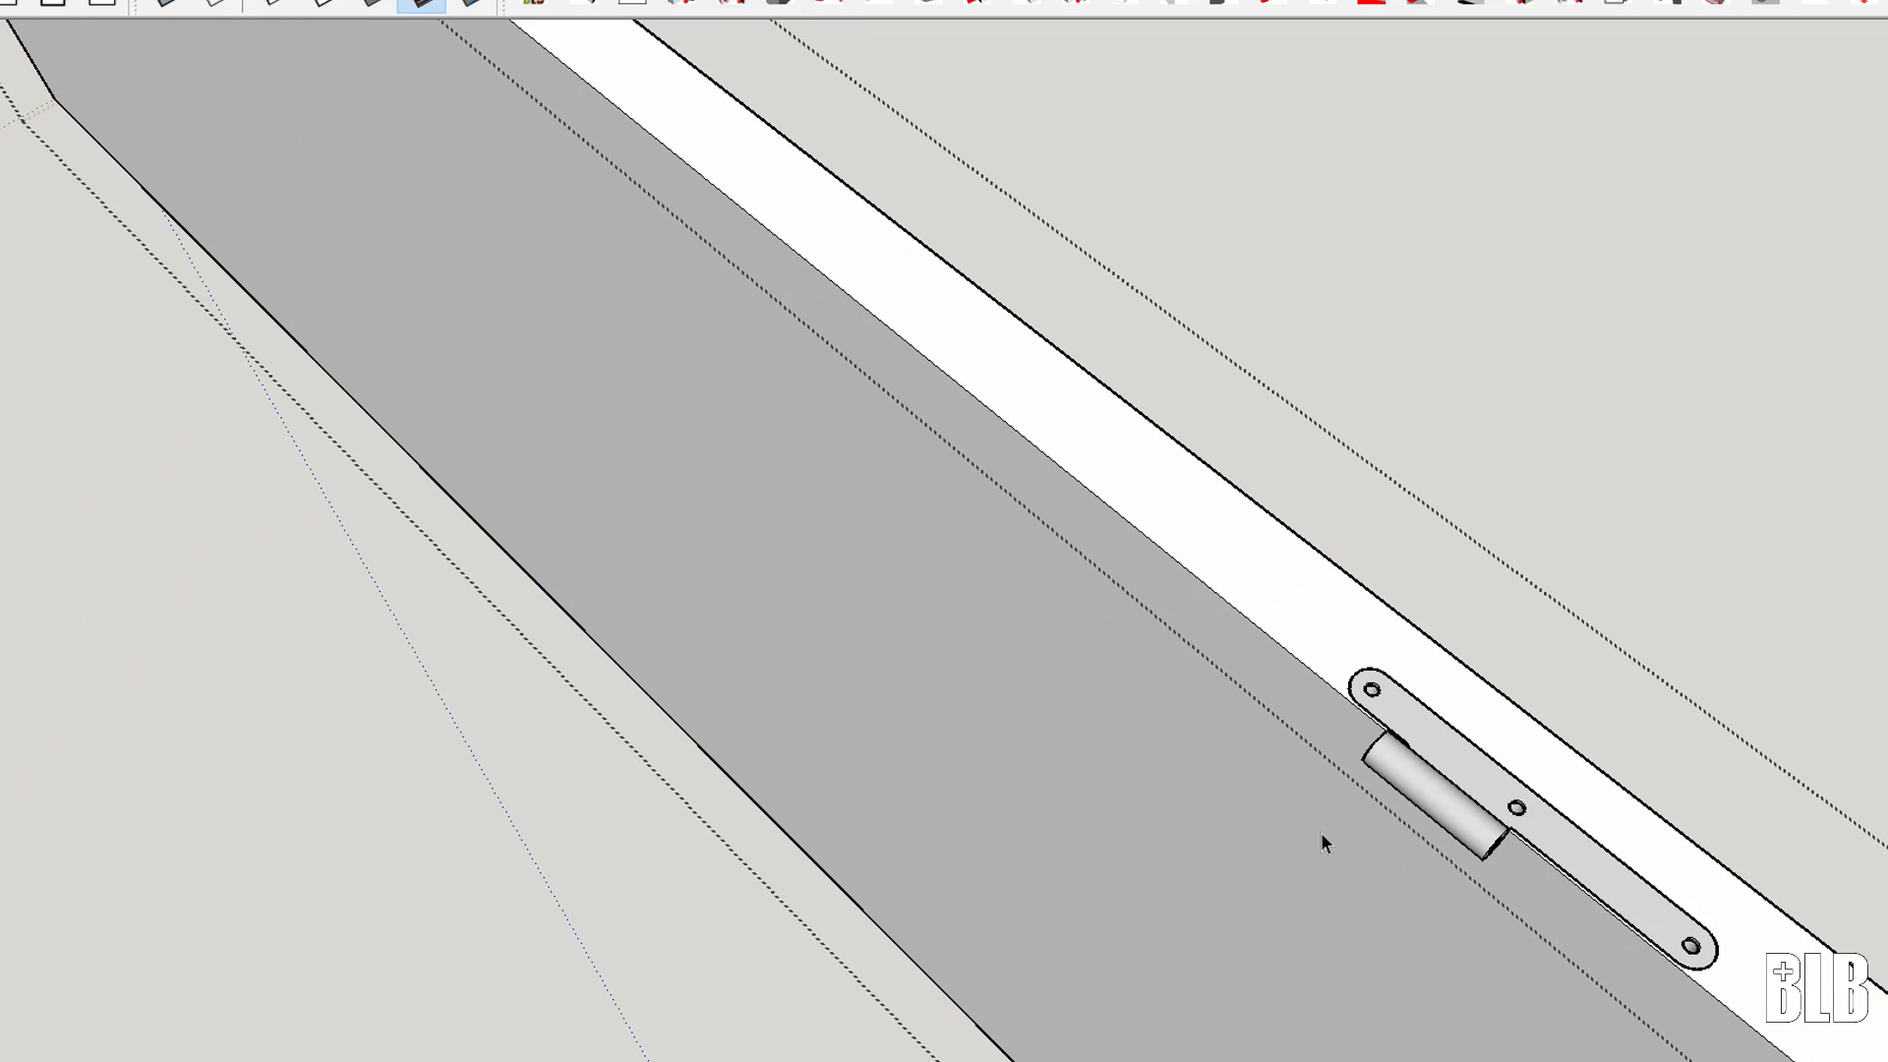
click(1413, 795)
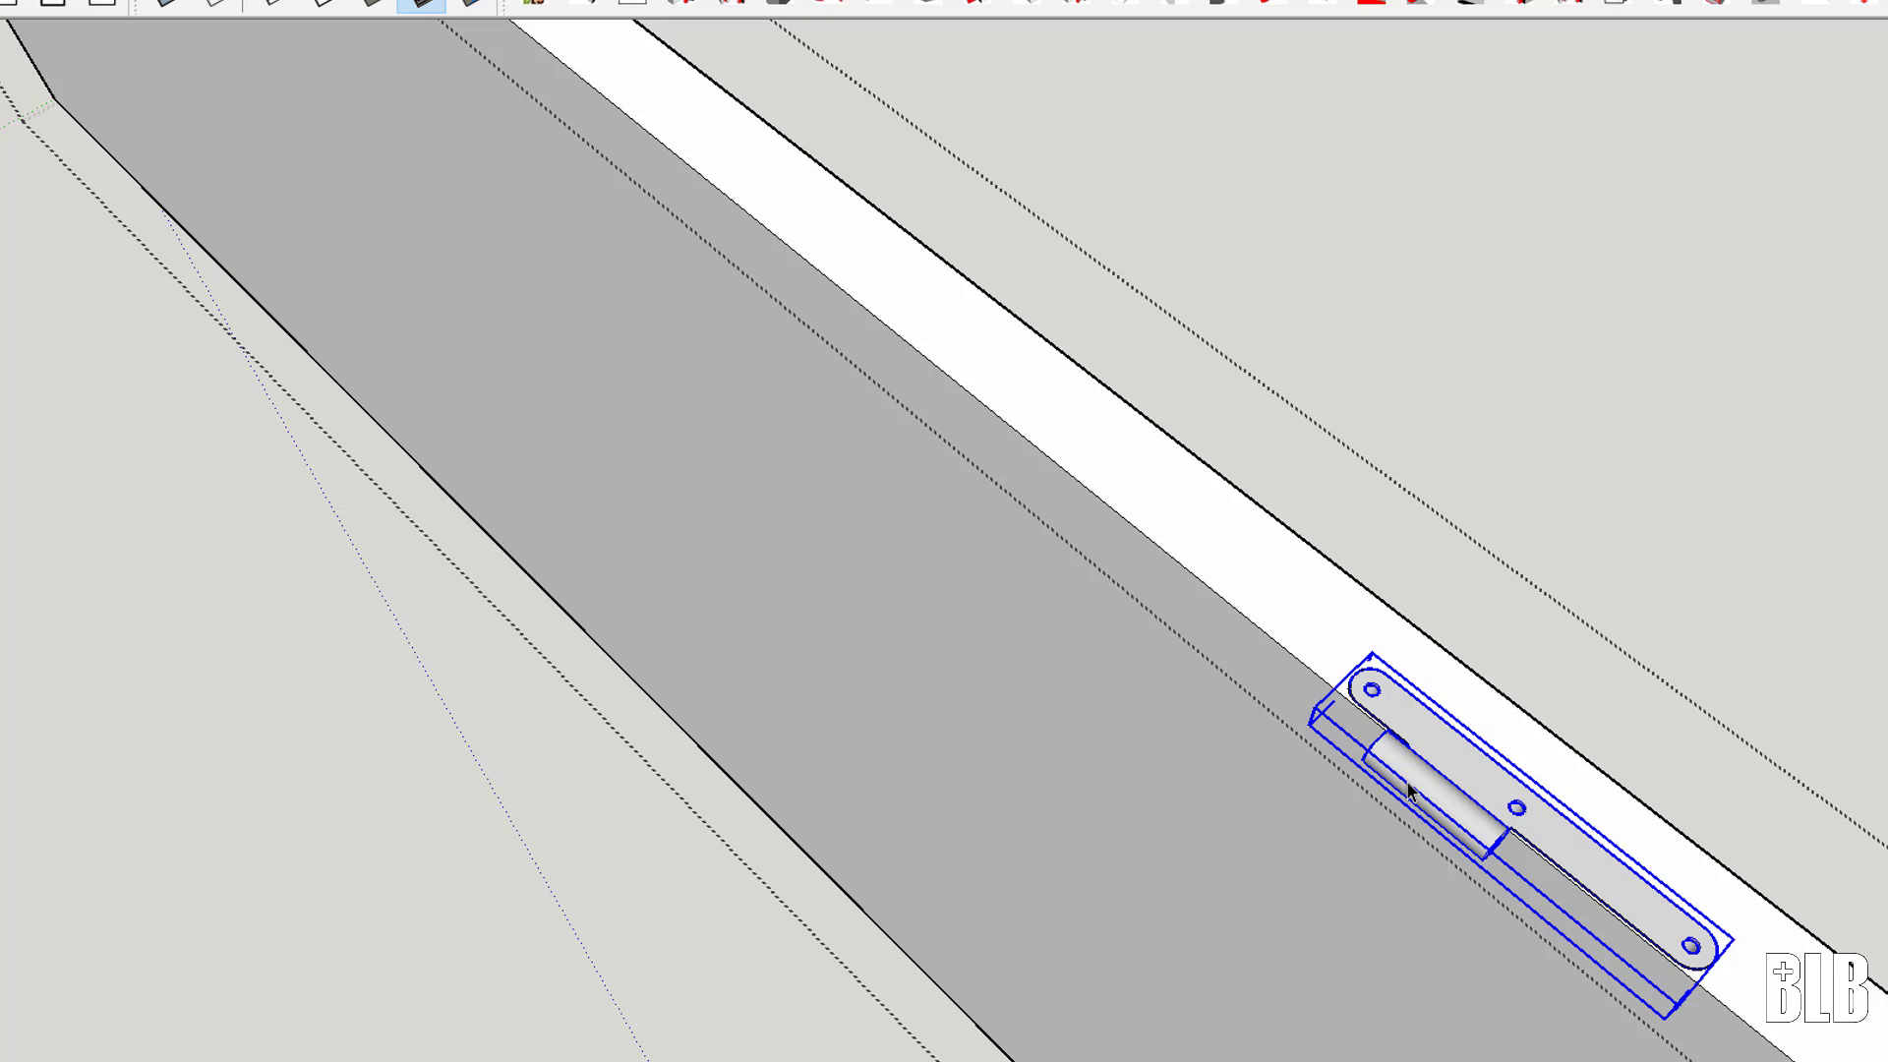
key(Delete)
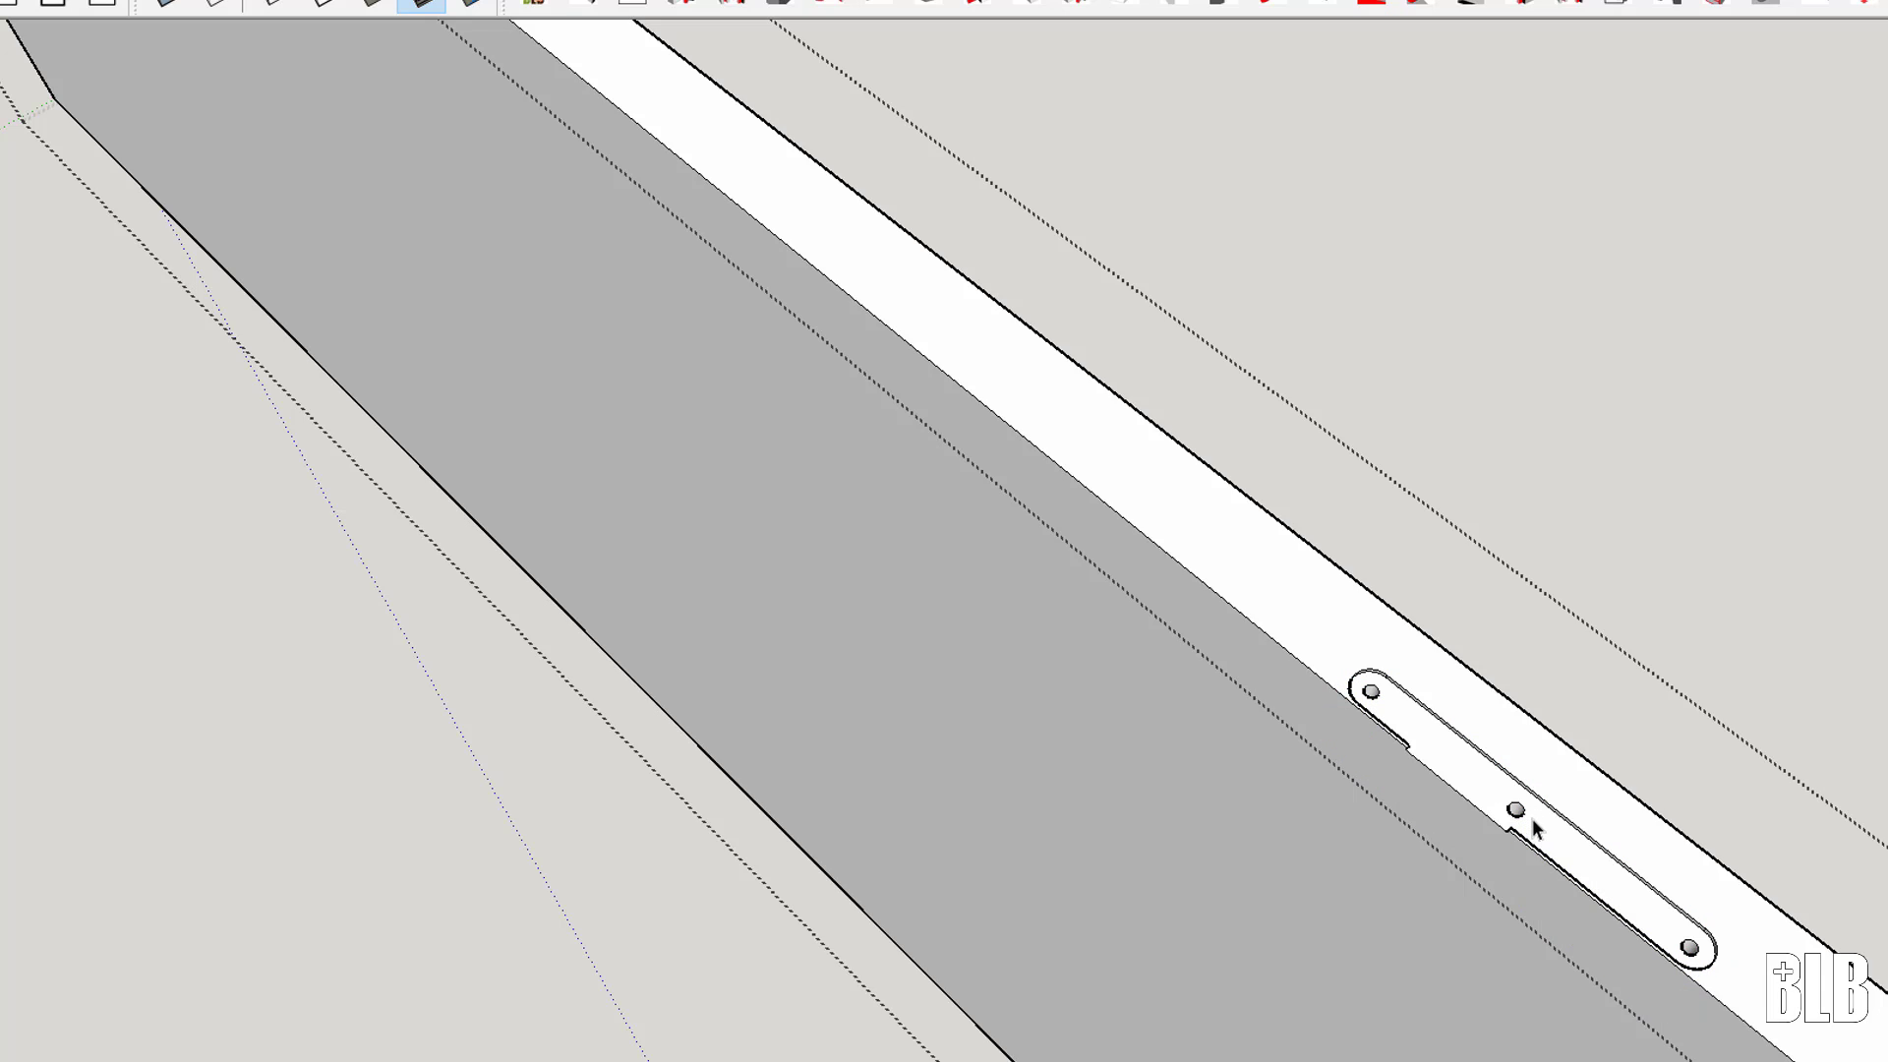
mouse_move(1532, 818)
middle_down()
mouse_move(1295, 732)
mouse_move(1560, 1003)
middle_up()
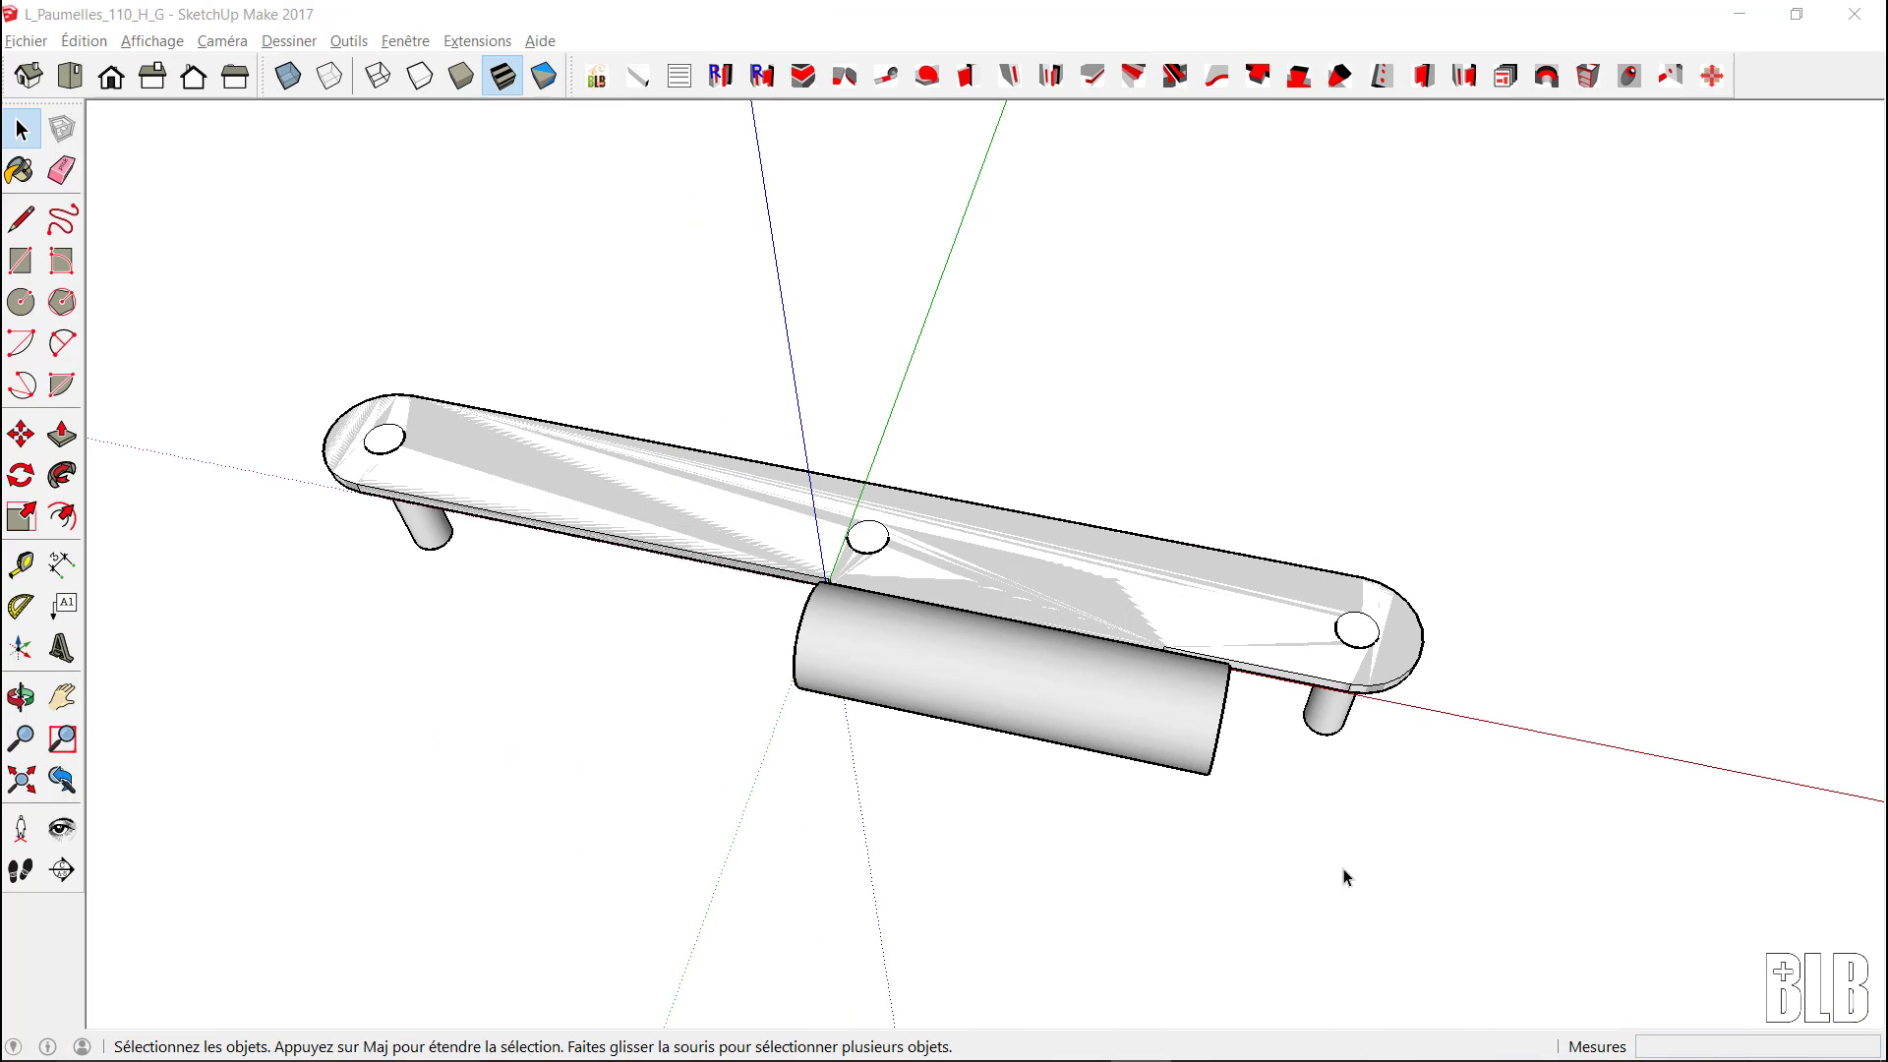
- In the L_Paumelles_110_H_G model, move the hinge component about 41 mm away from its machining volume
click(960, 651)
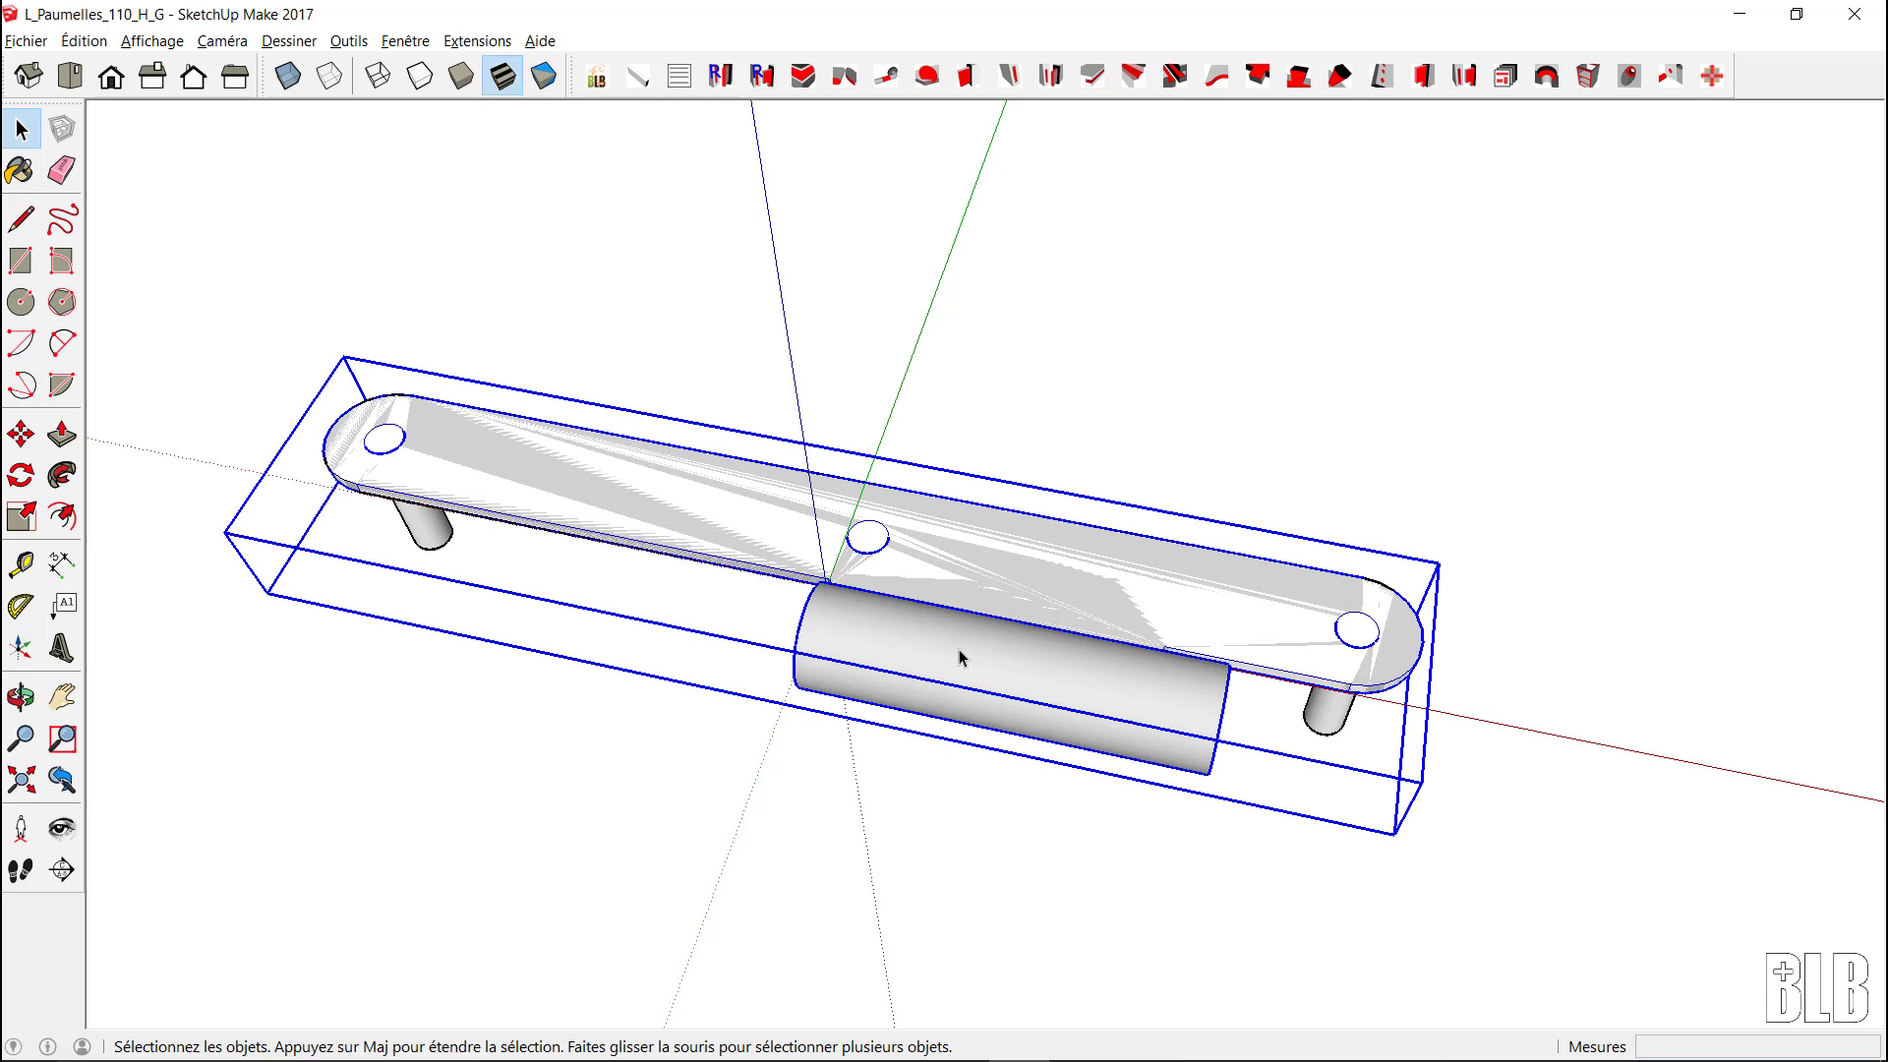
key(m)
click(959, 652)
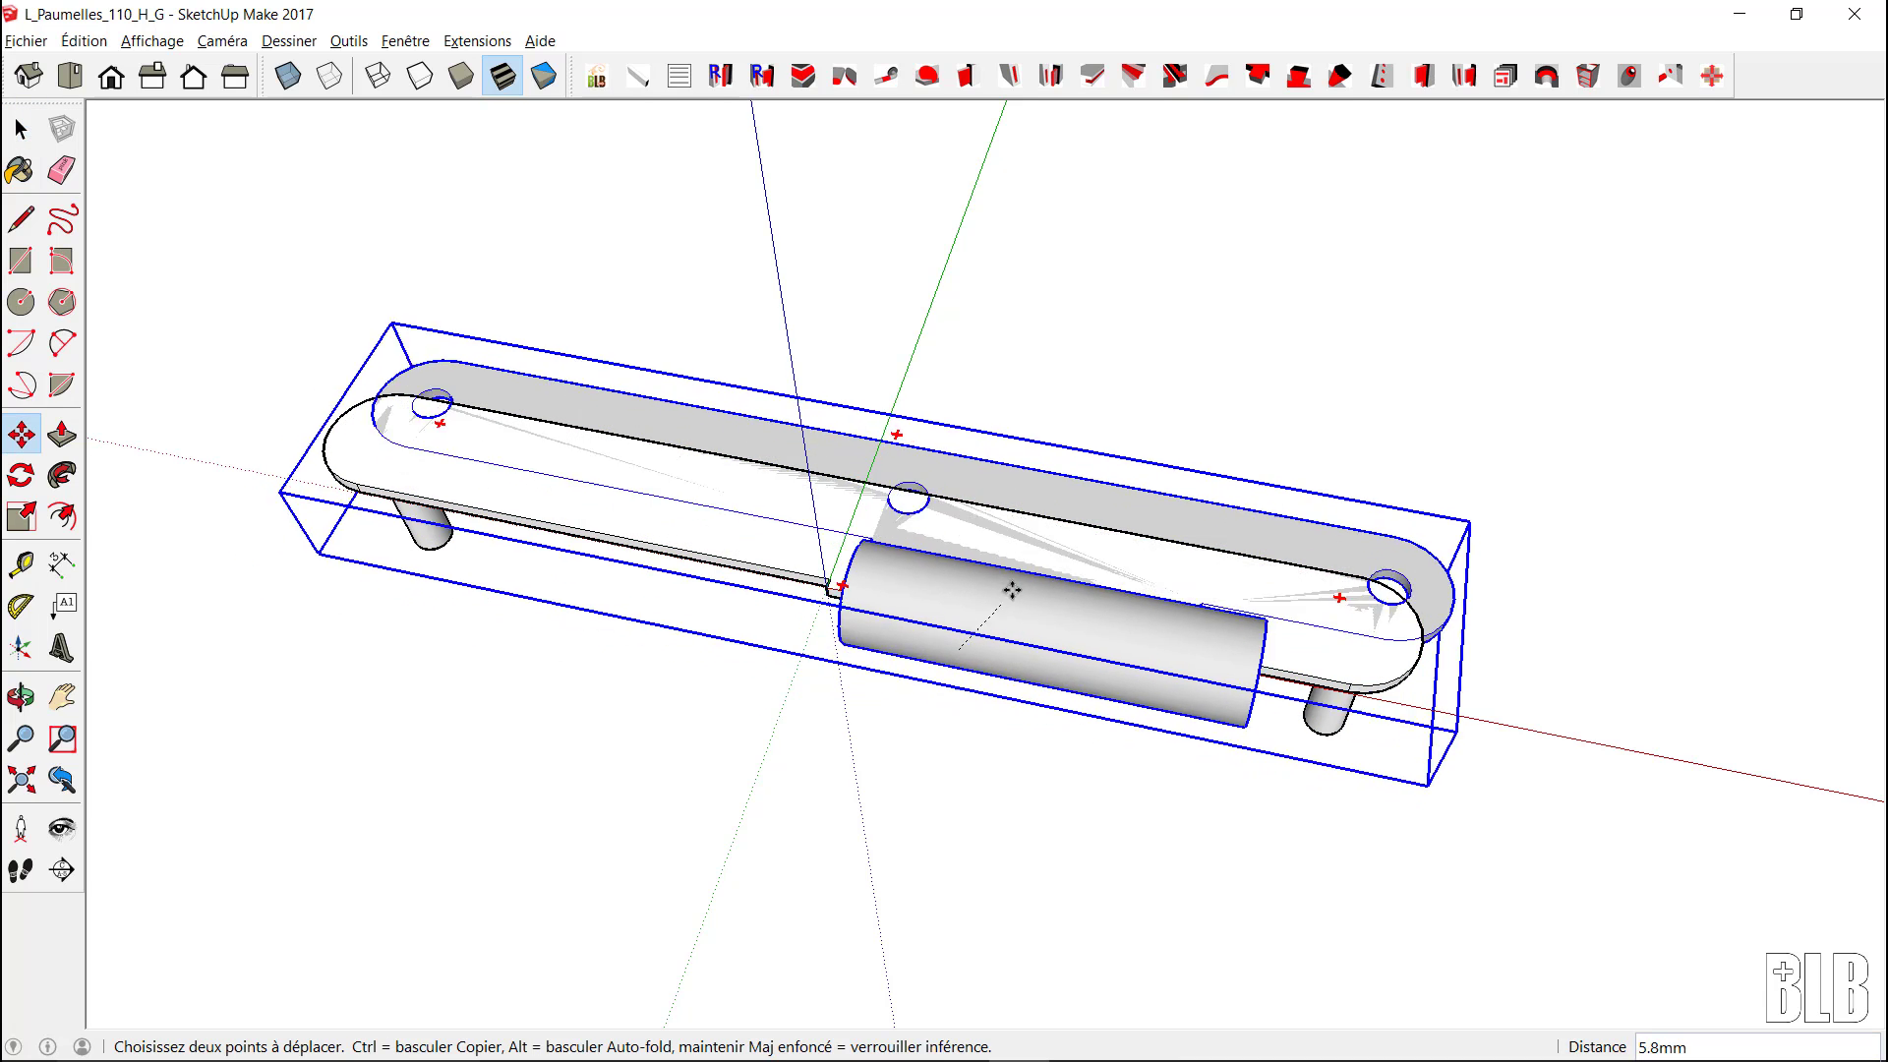
click(1159, 347)
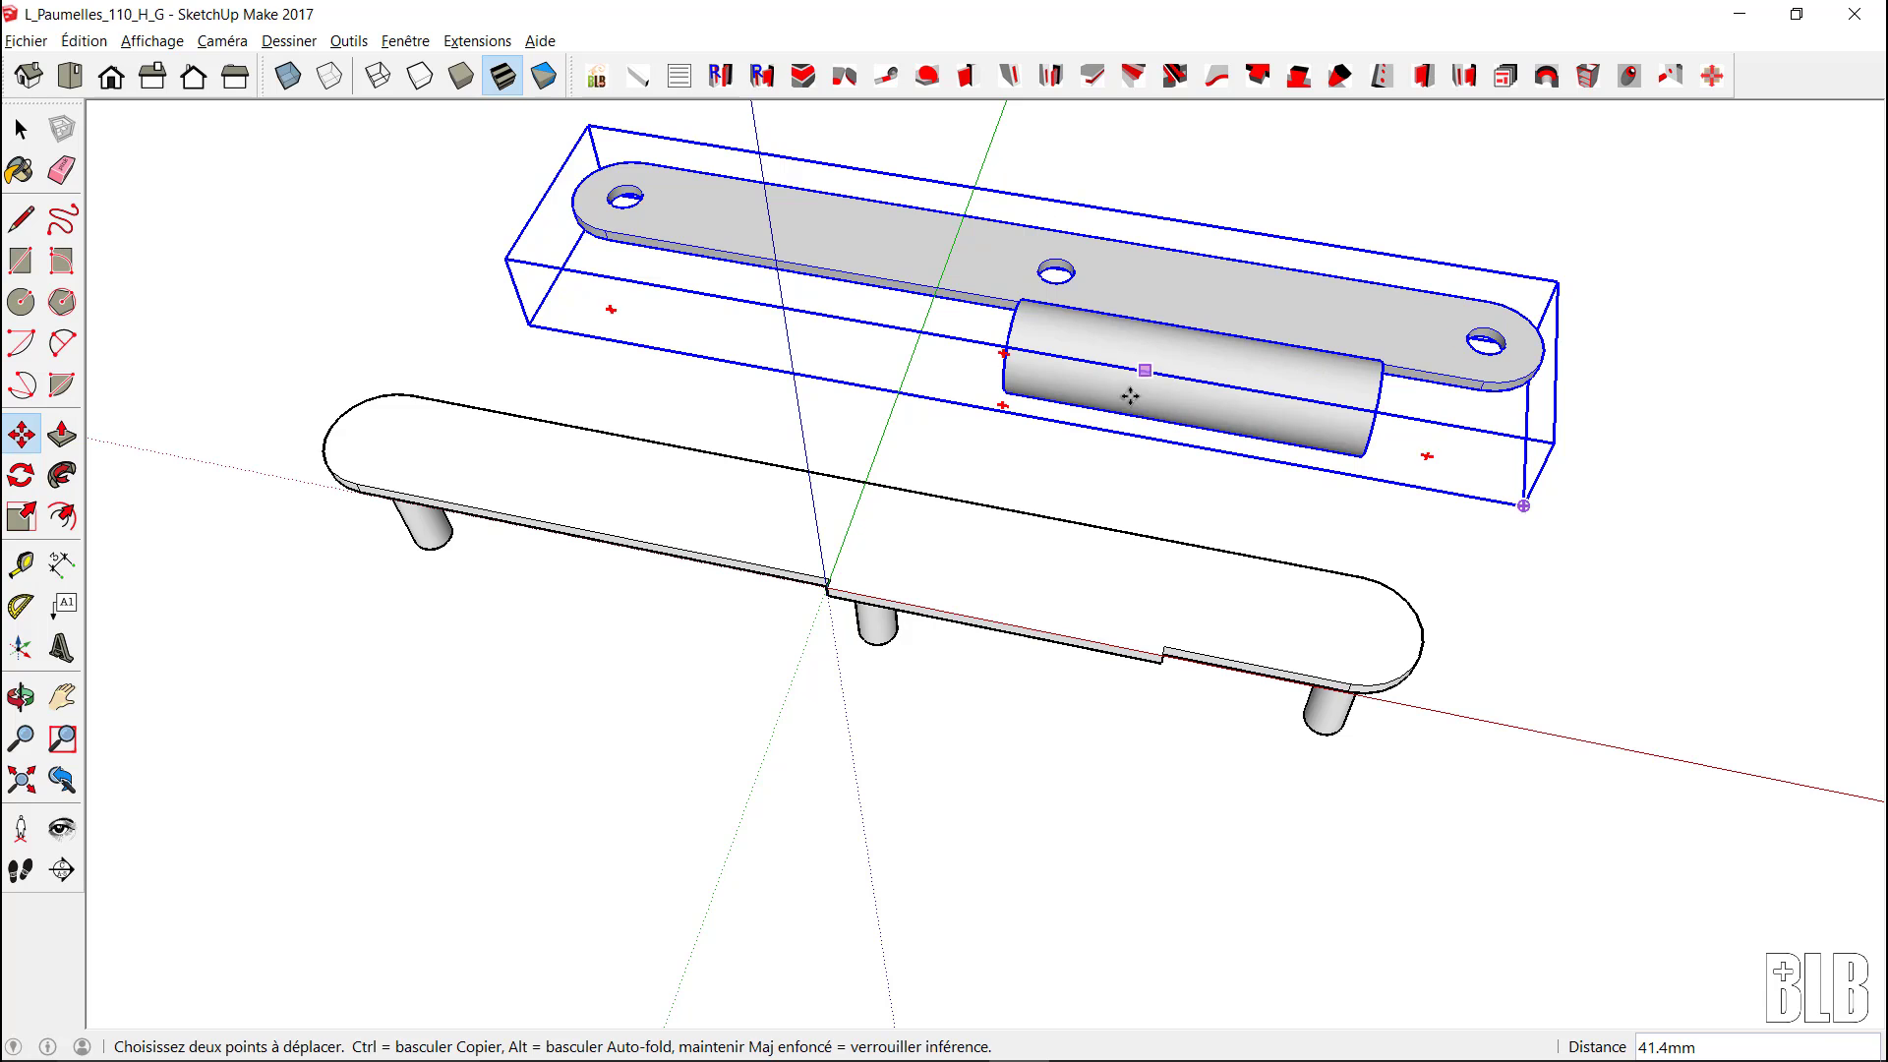
key(space)
- Delete the upper face of the machining volume left at the origin
click(947, 581)
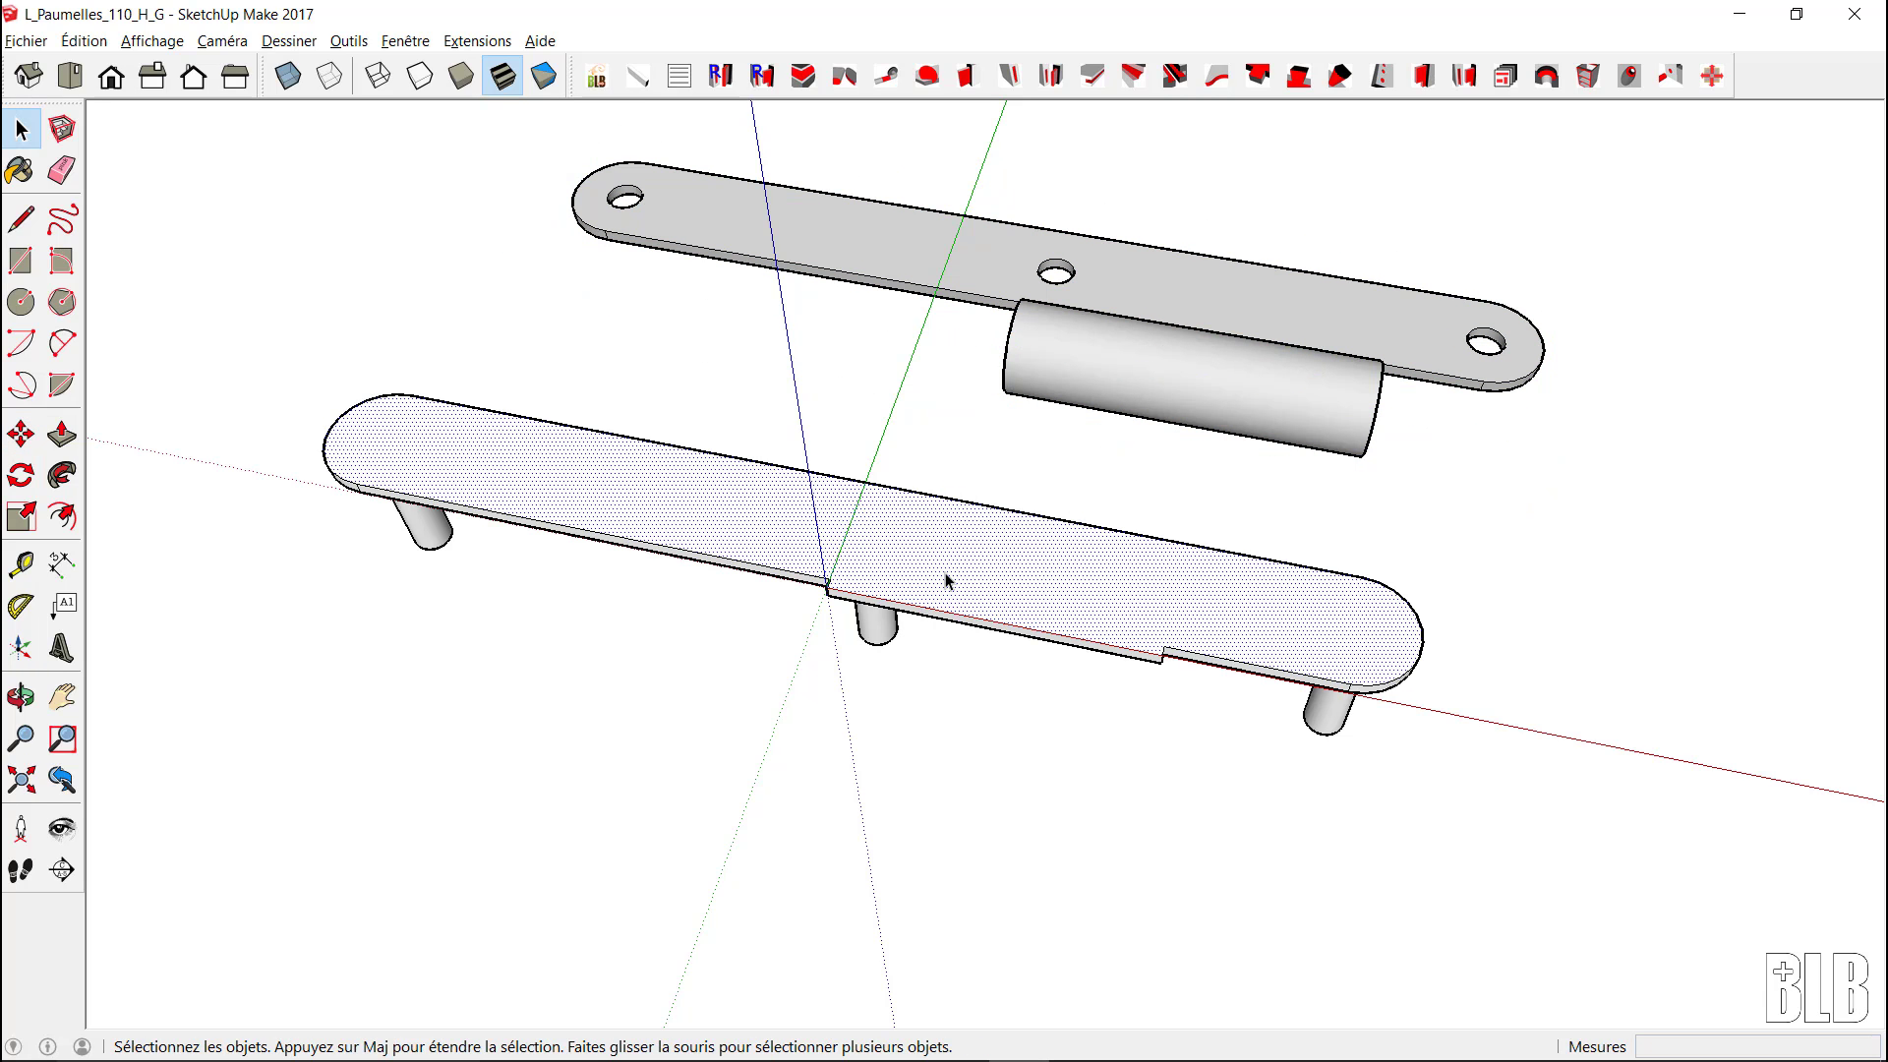
triple_click(945, 581)
middle_drag(910, 752, 788, 620)
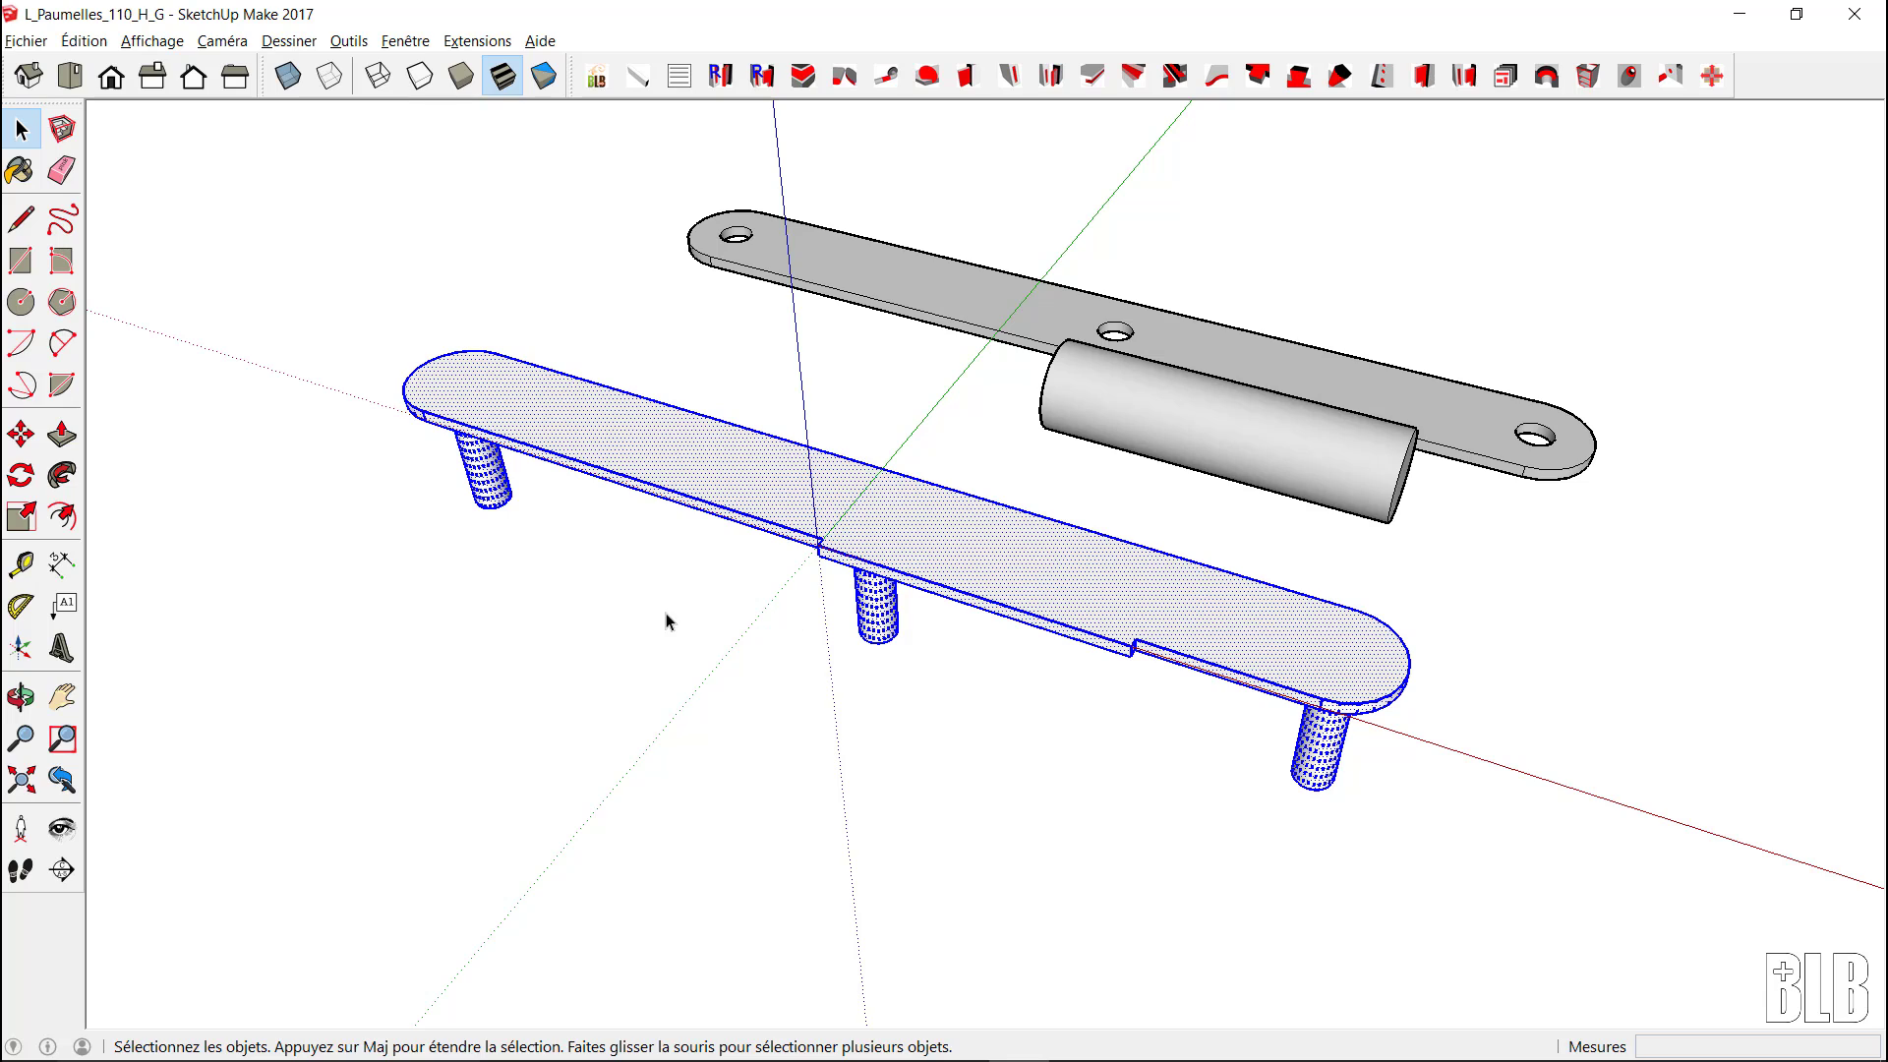
click(716, 458)
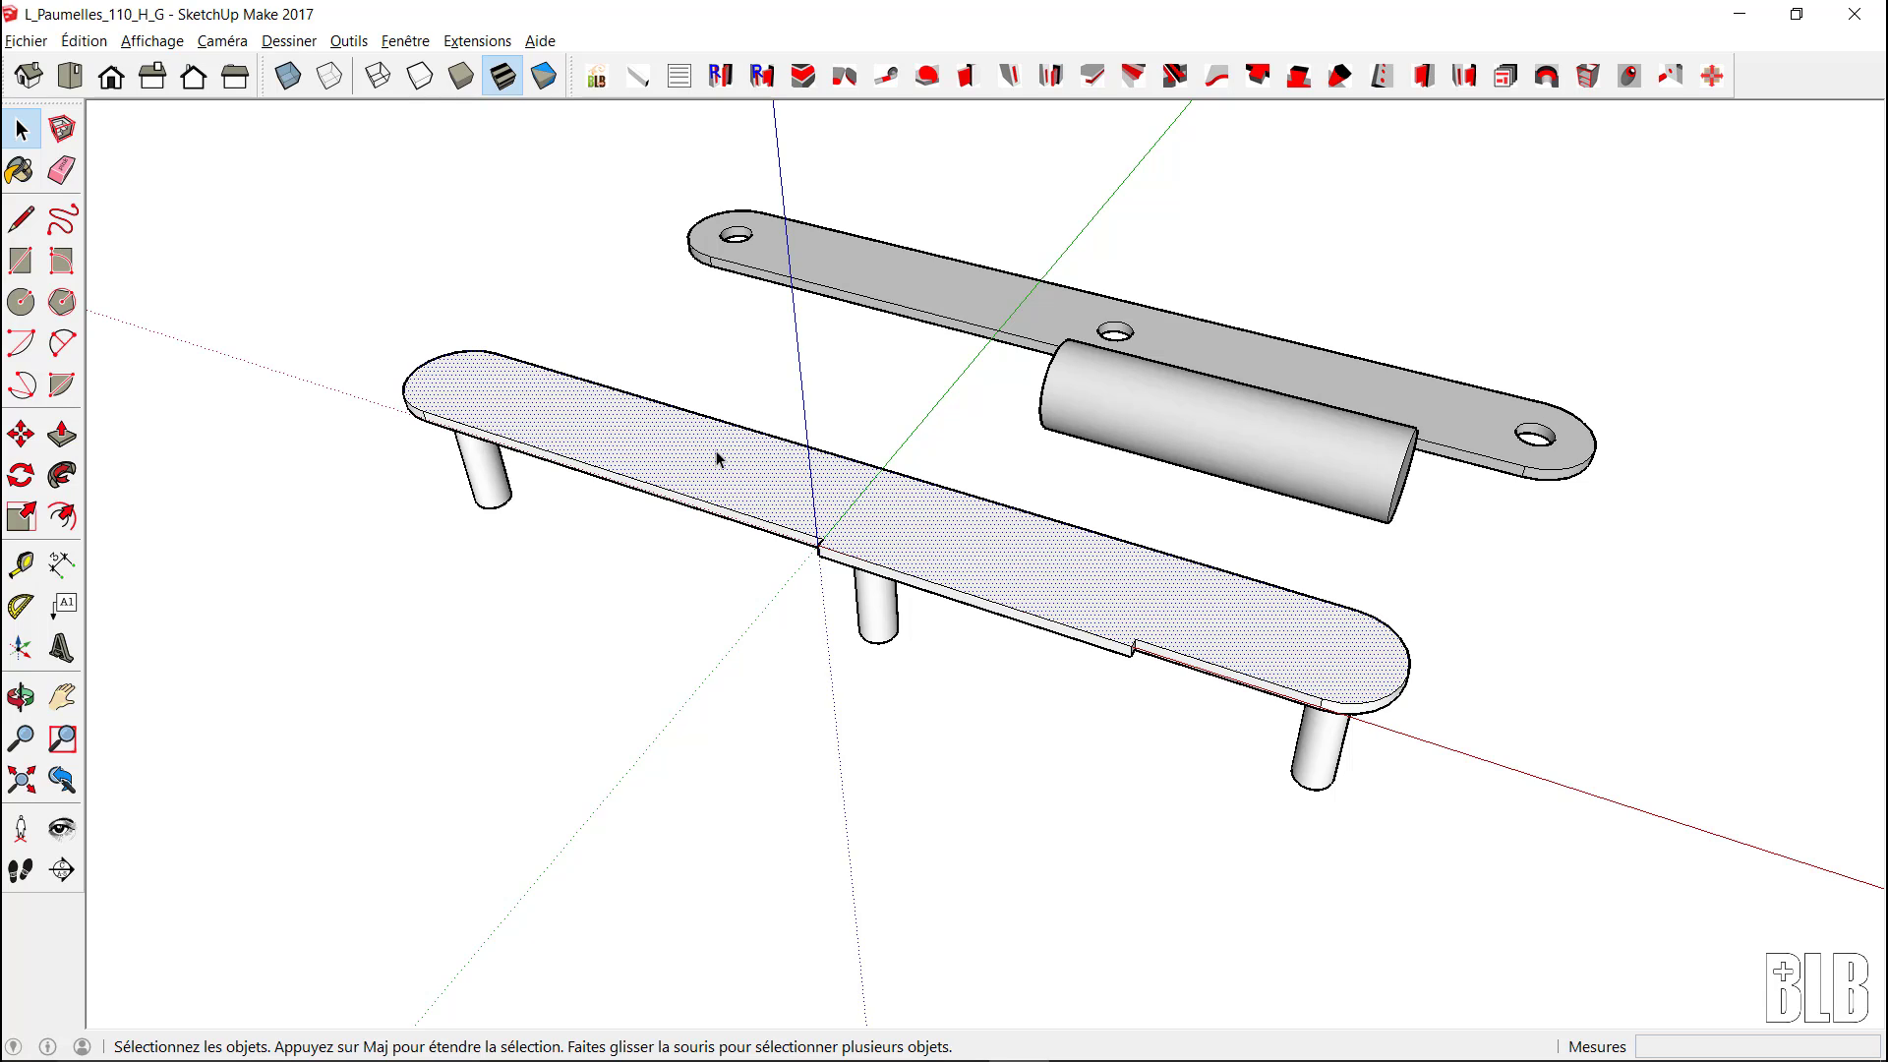
key(Delete)
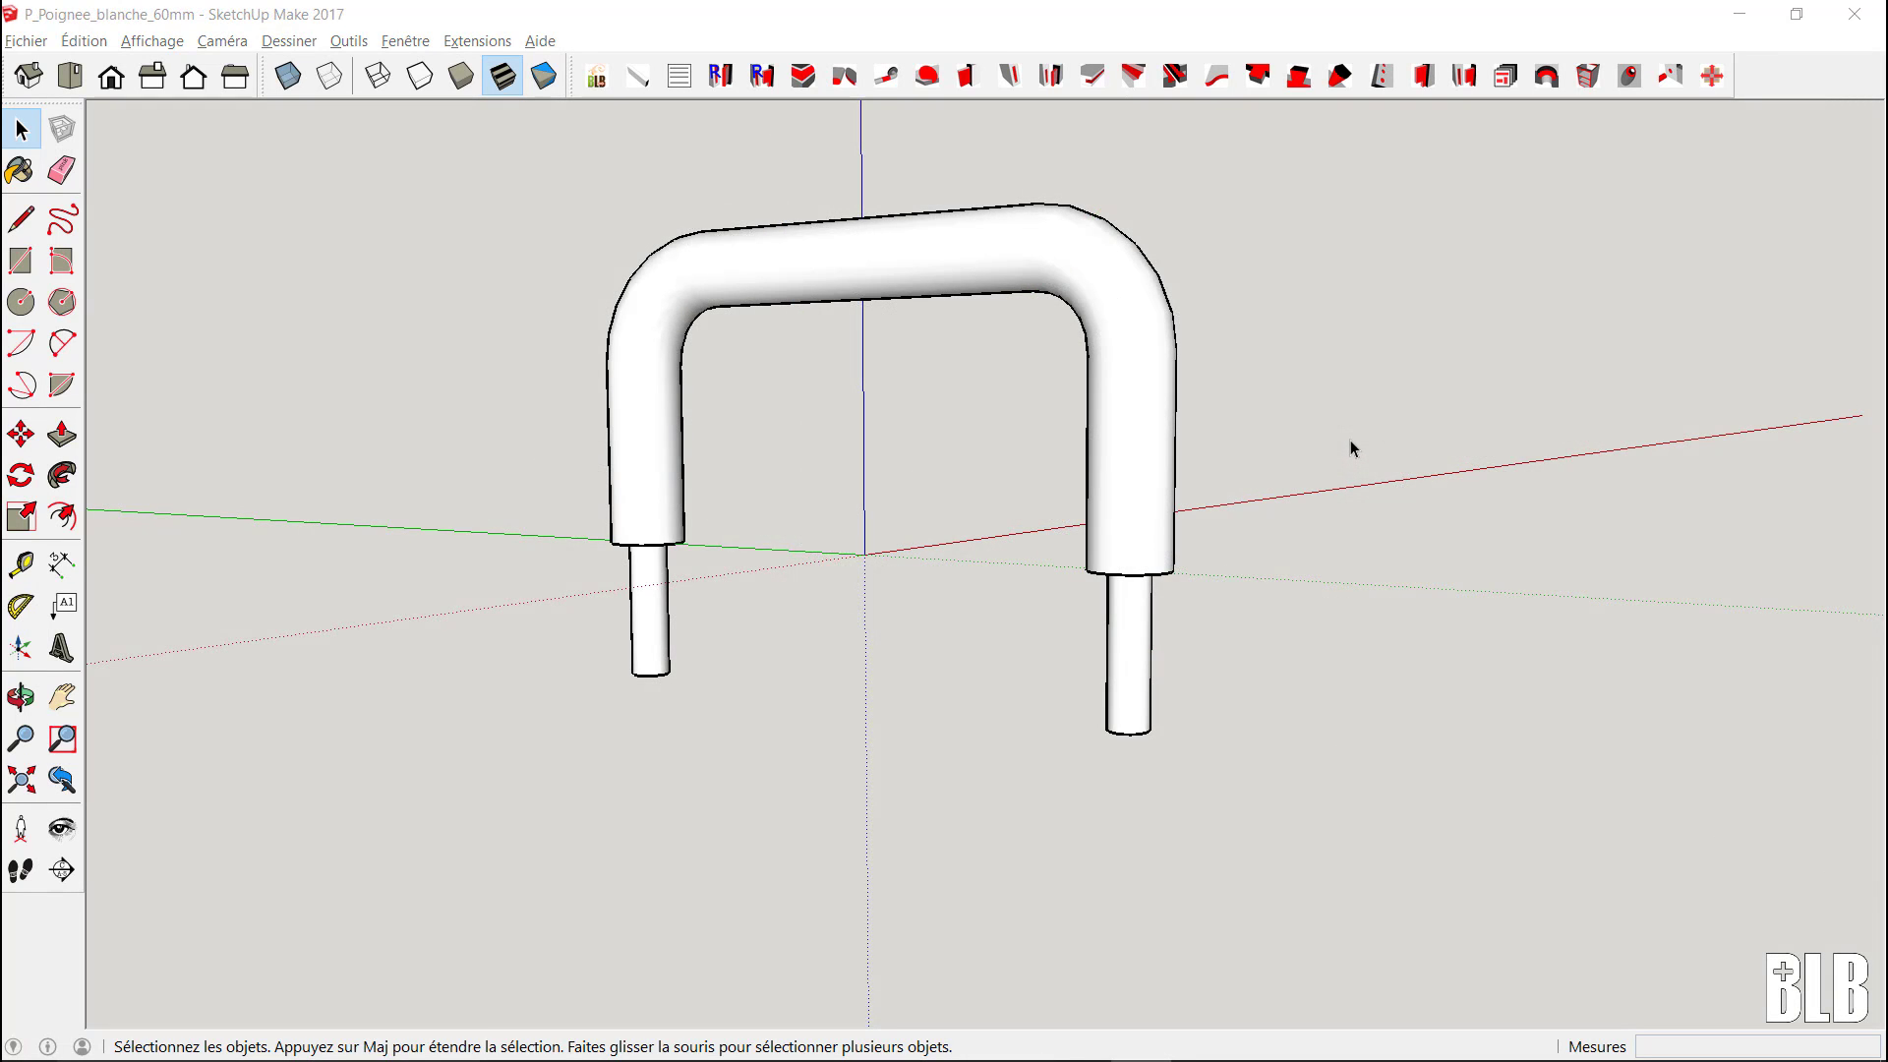
- In the P_Poignee_blanche_60mm model, move the handle component about 20 mm away from its two machining cylinders
middle_drag(1349, 440, 1318, 531)
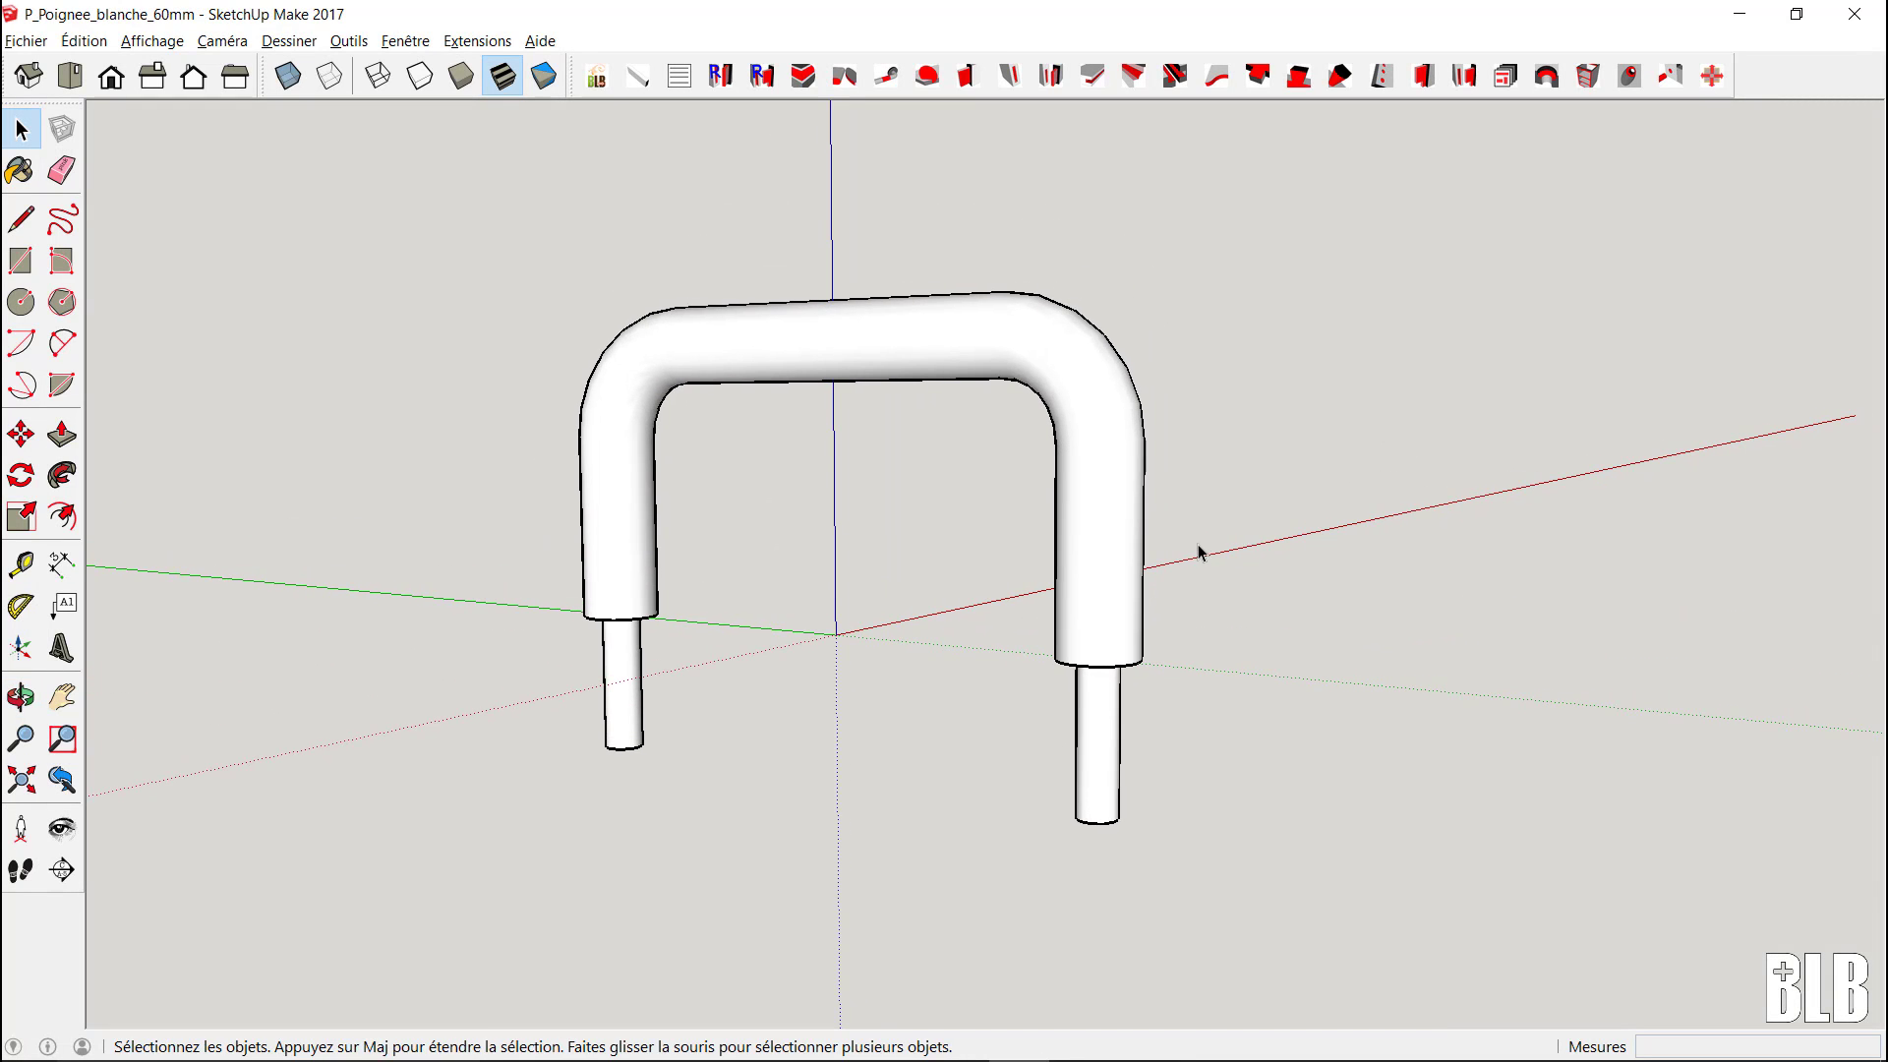
click(1121, 562)
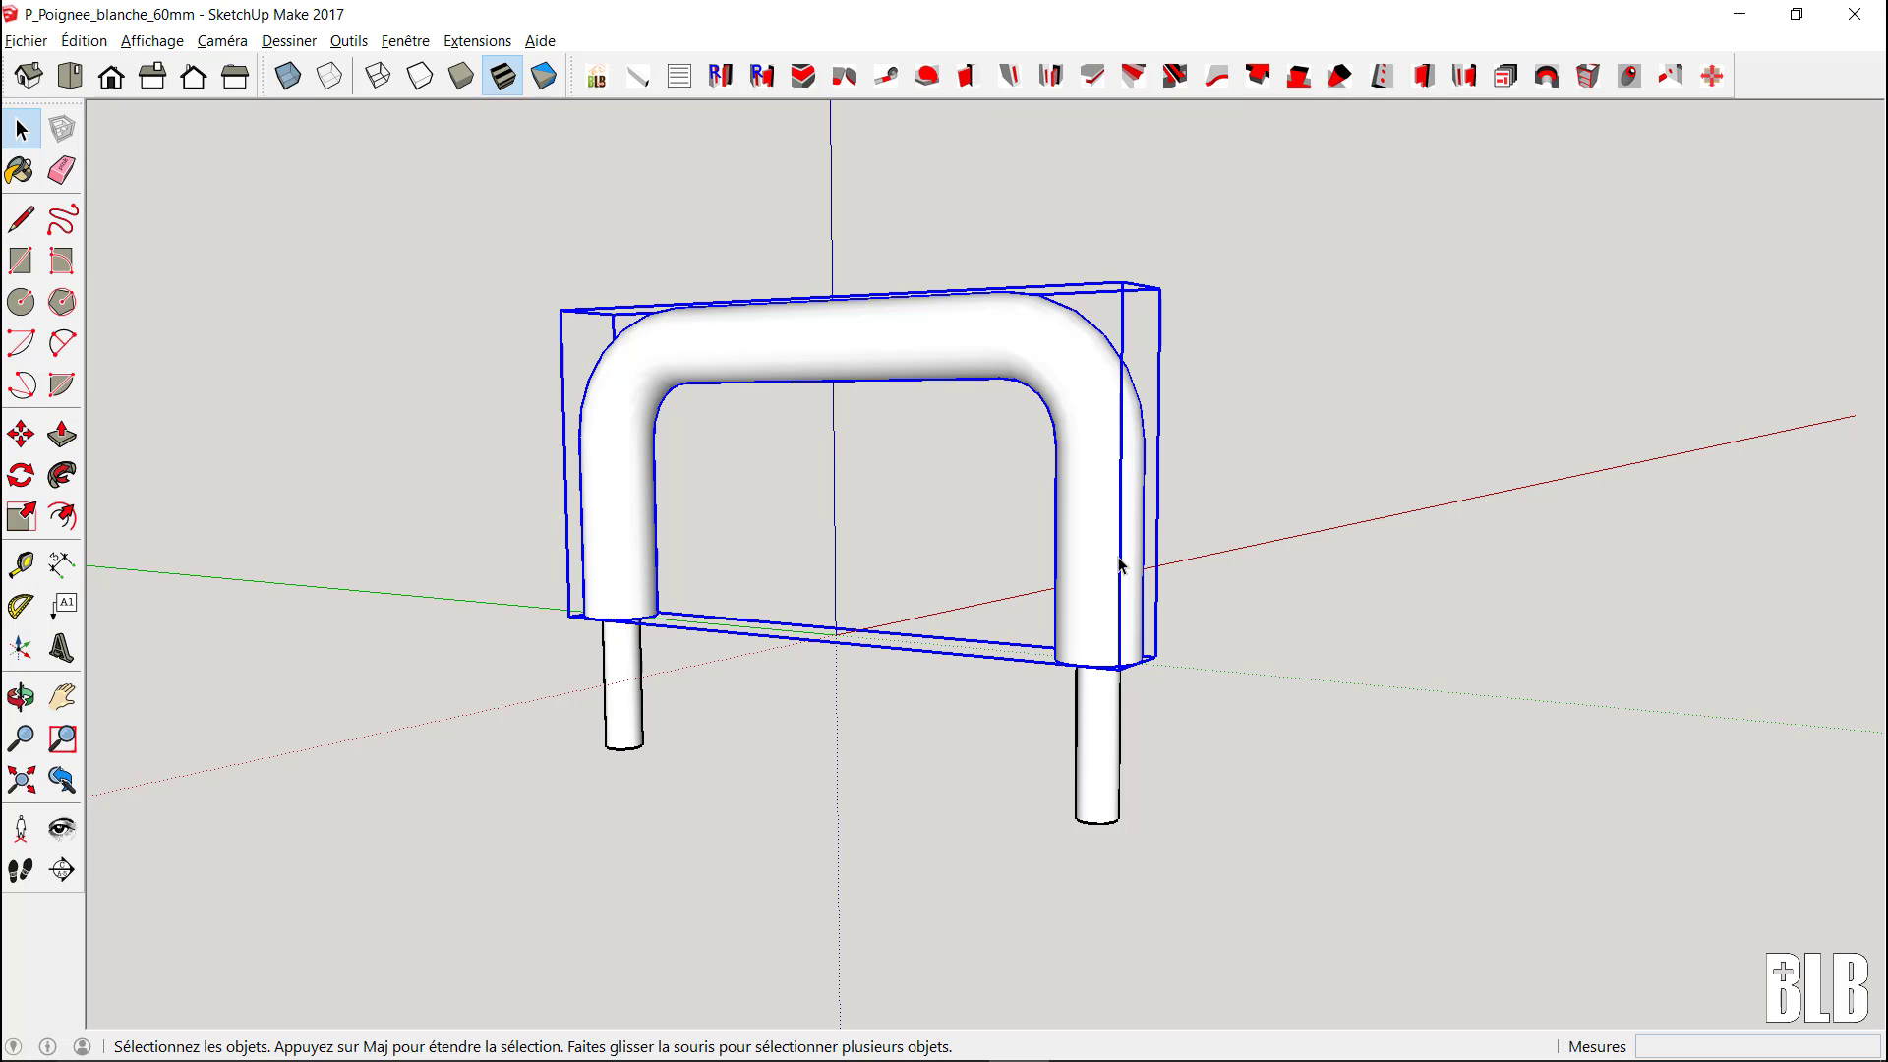
key(m)
drag(1129, 555, 1315, 472)
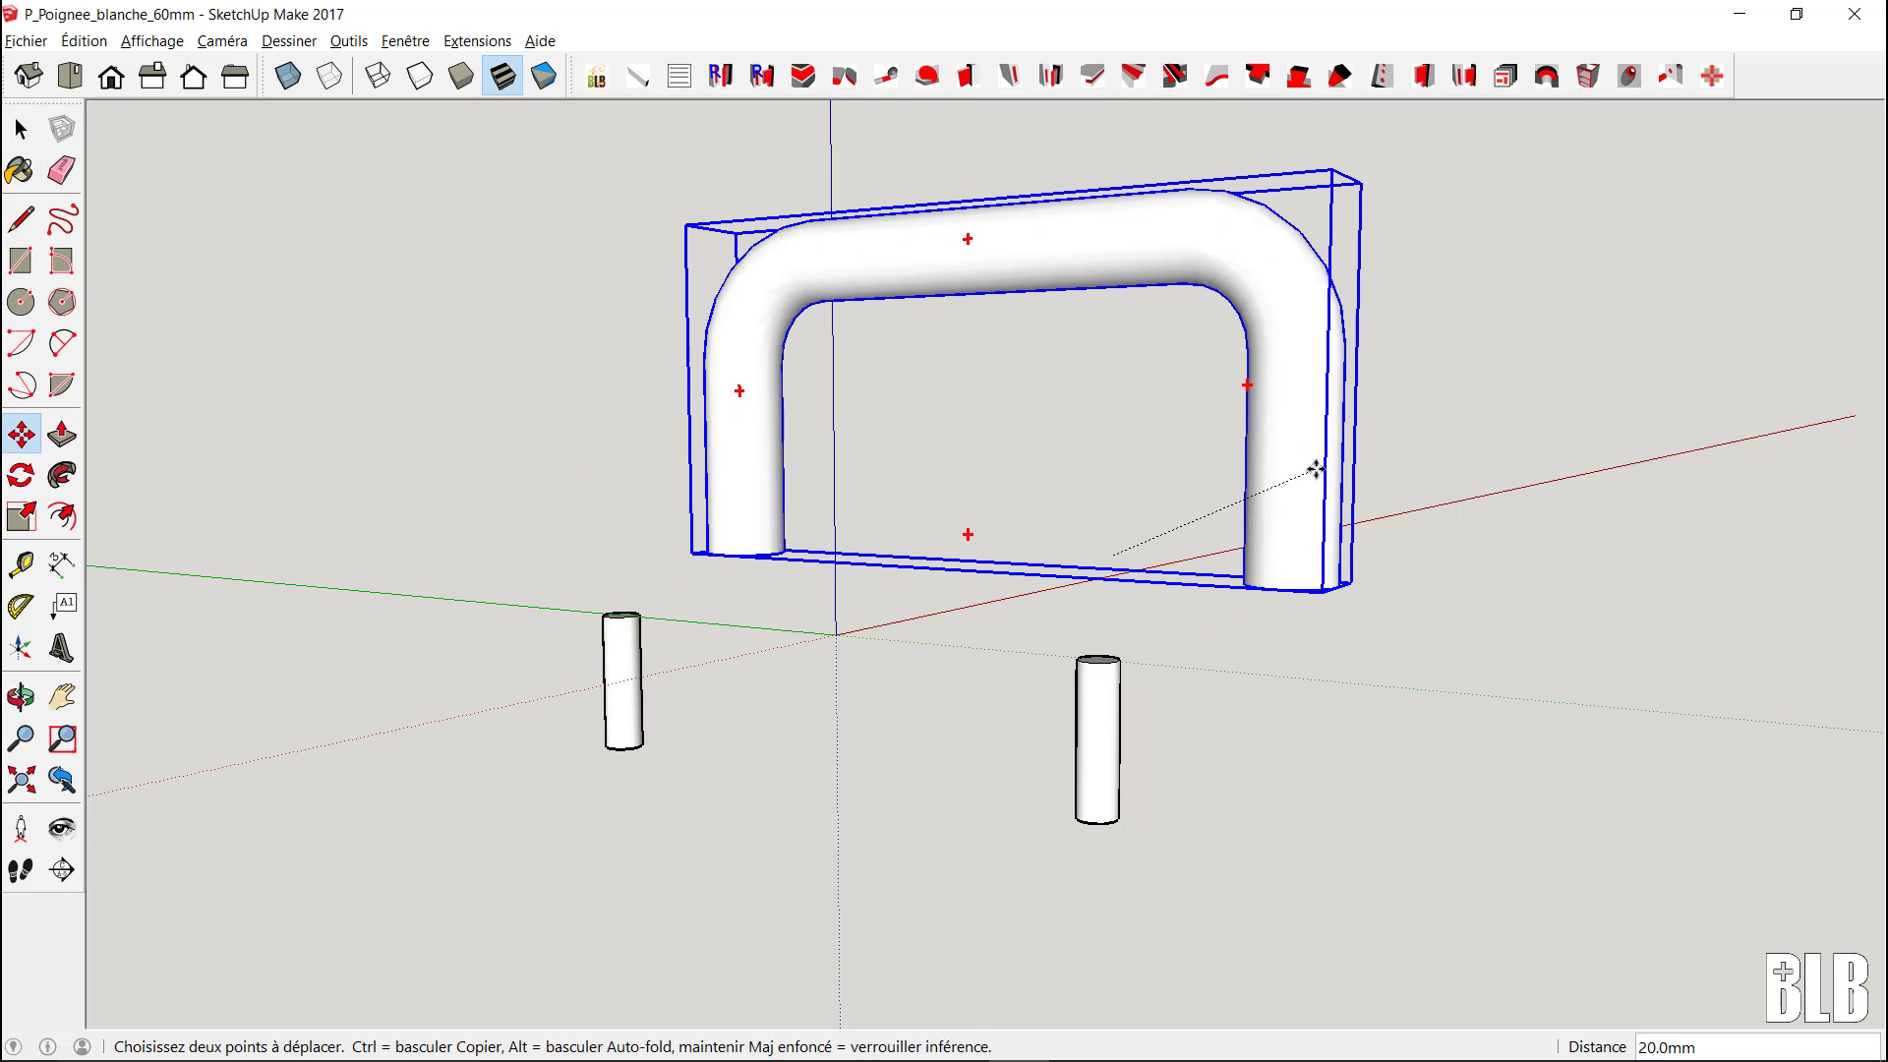
- Select the two separate machining cylinders of the handle one after the other to identify the drilling volumes
middle_drag(941, 661, 953, 915)
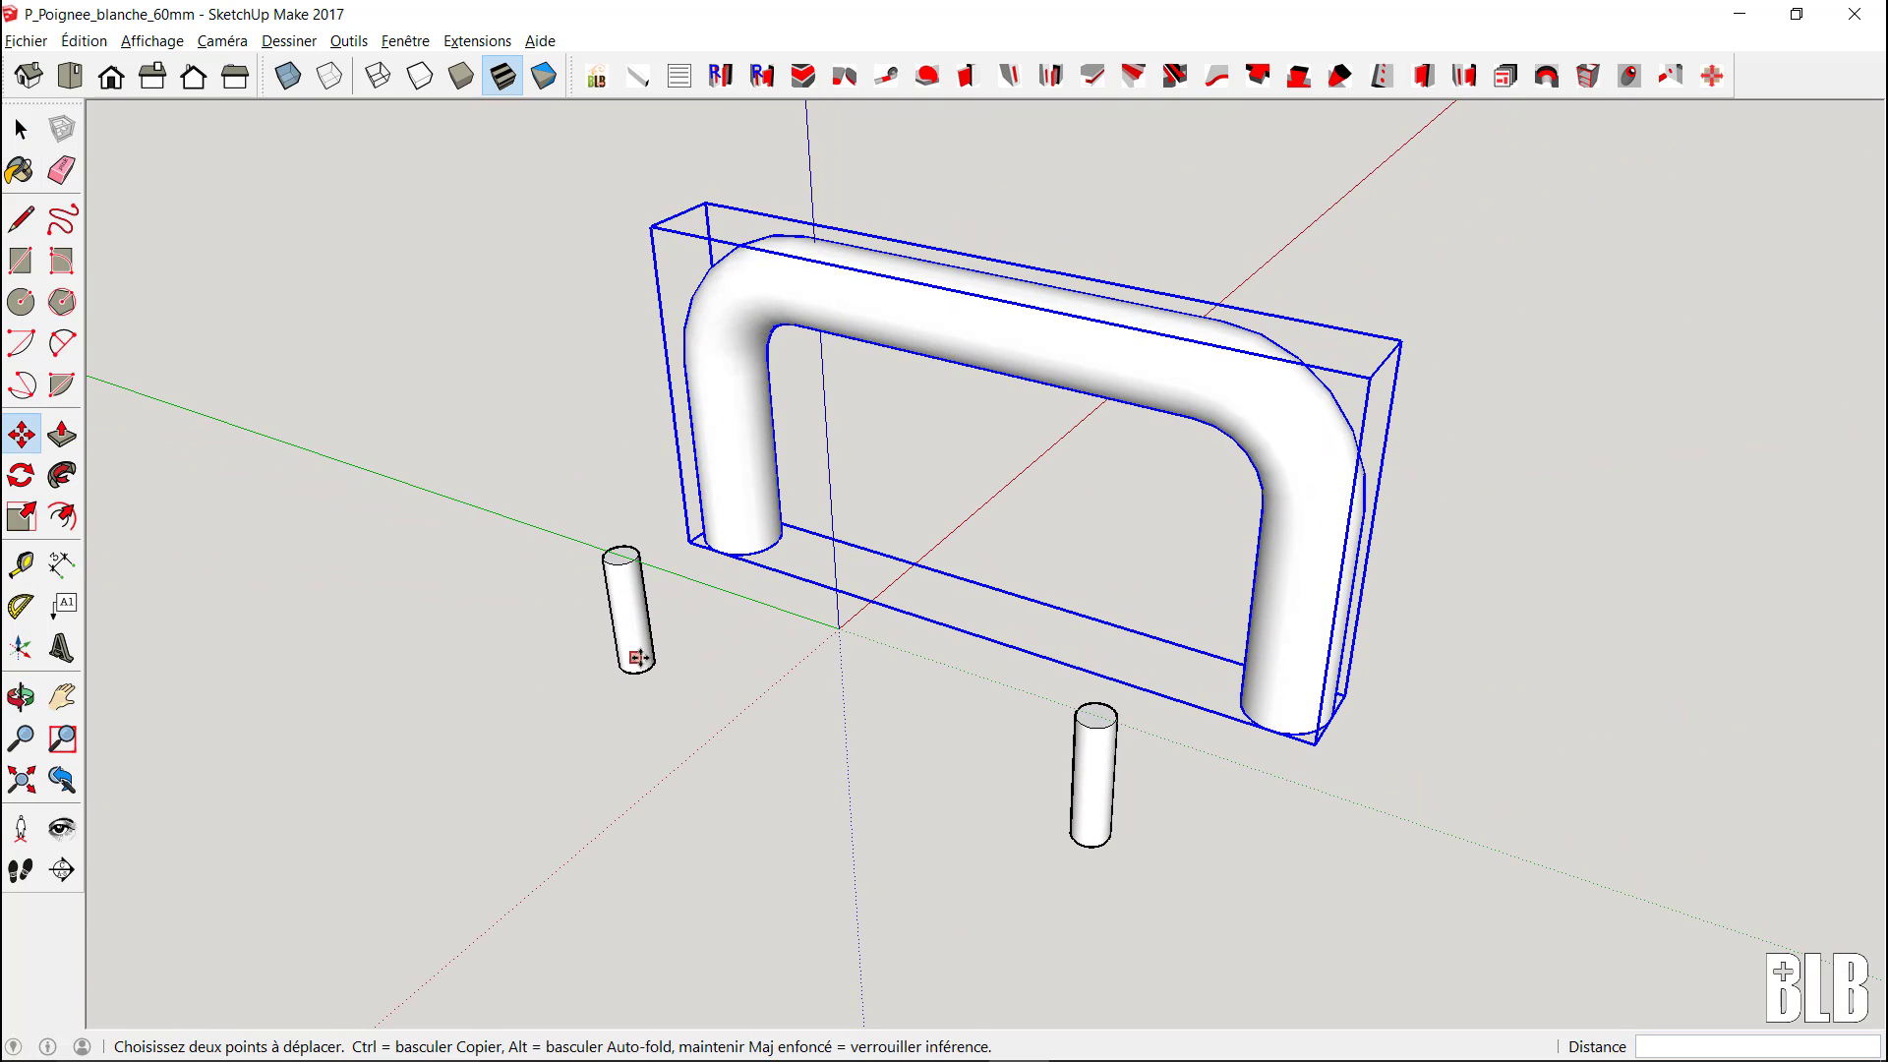
key(space)
click(623, 631)
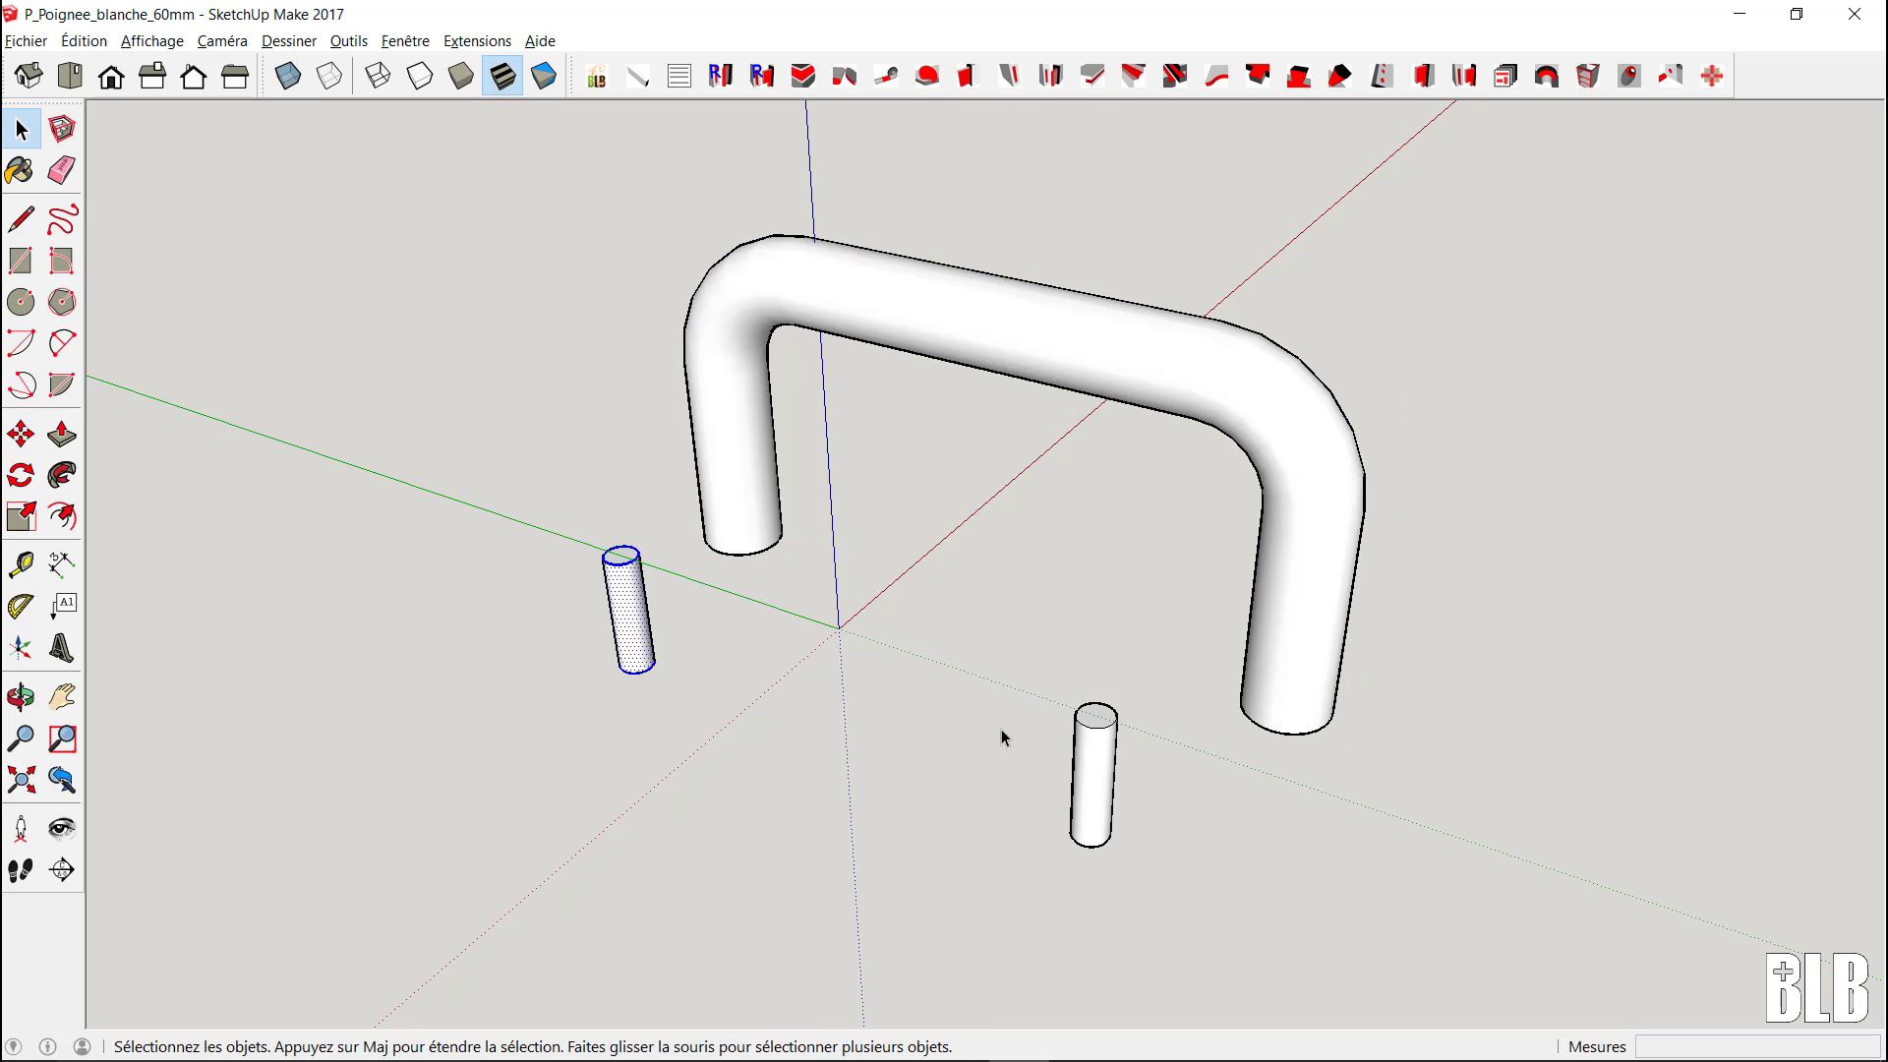
click(1122, 784)
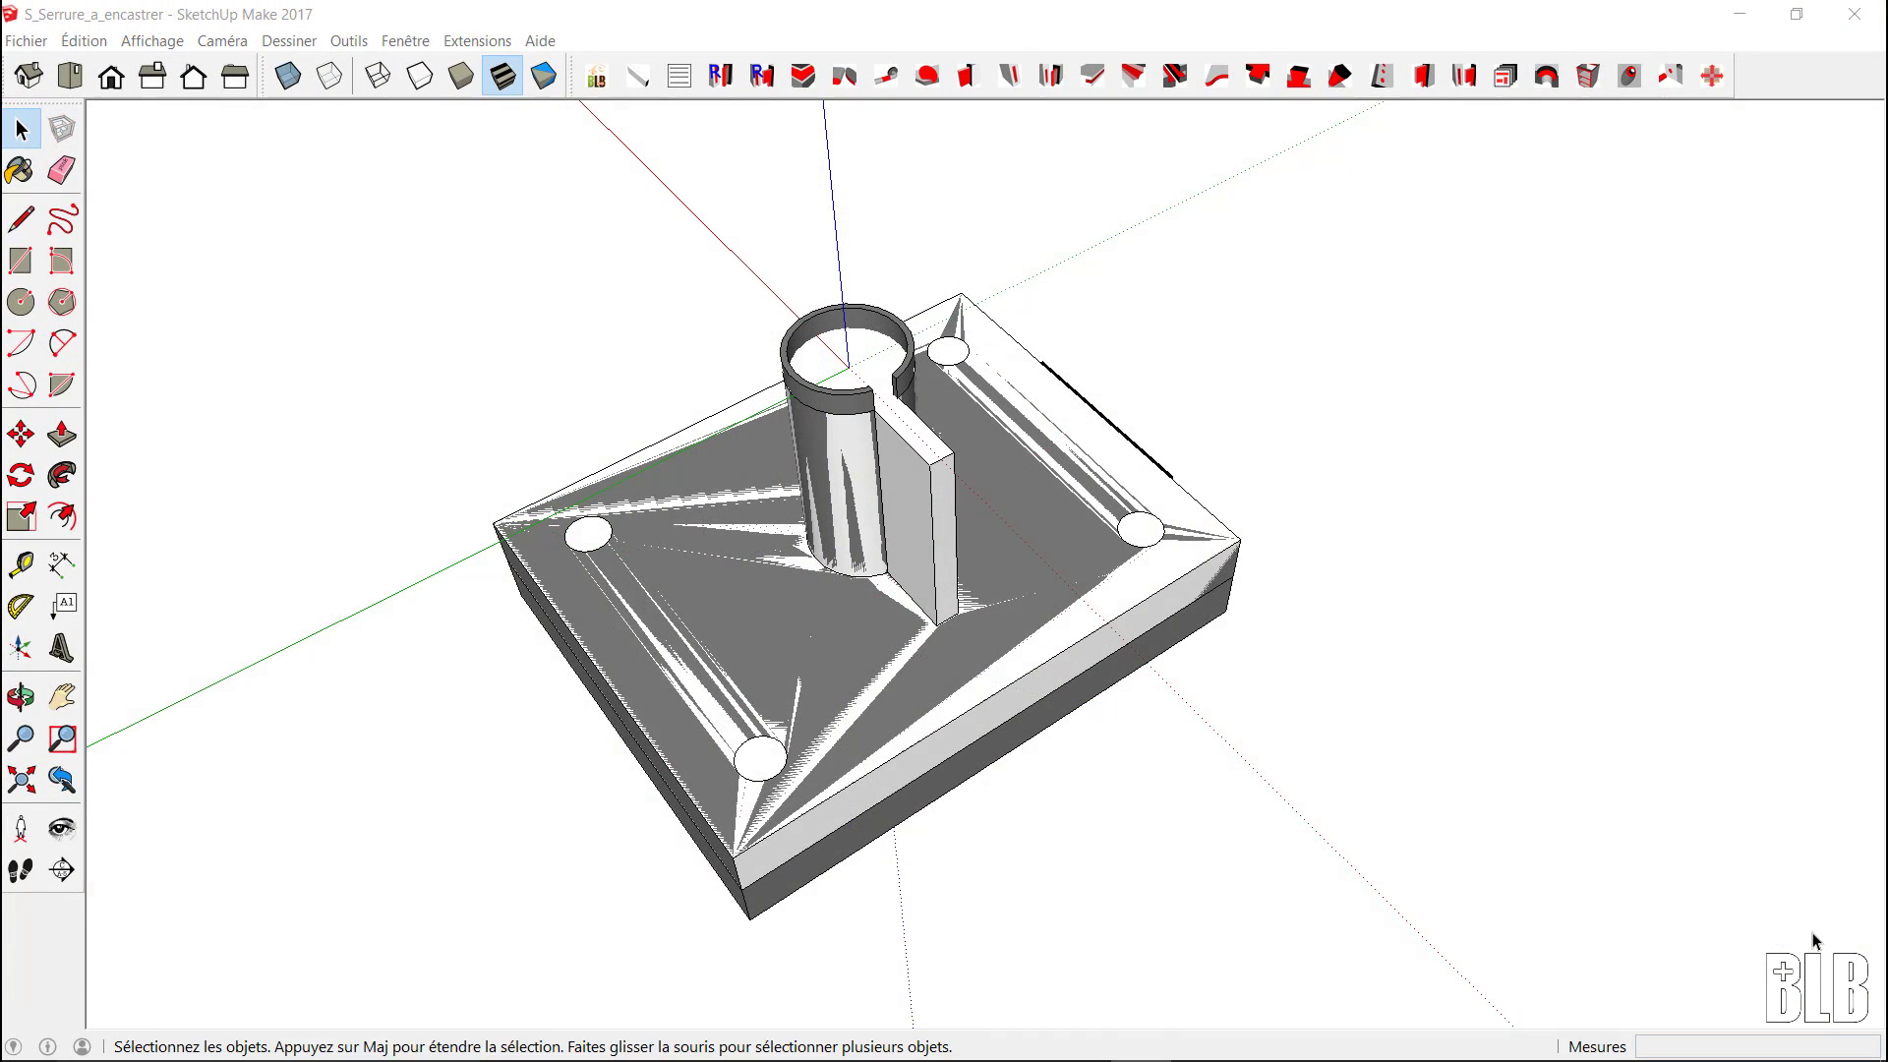
- In the S_Serrure_a_encastrer model, move the lock component clear of its machining volume and inspect both side by side
click(903, 824)
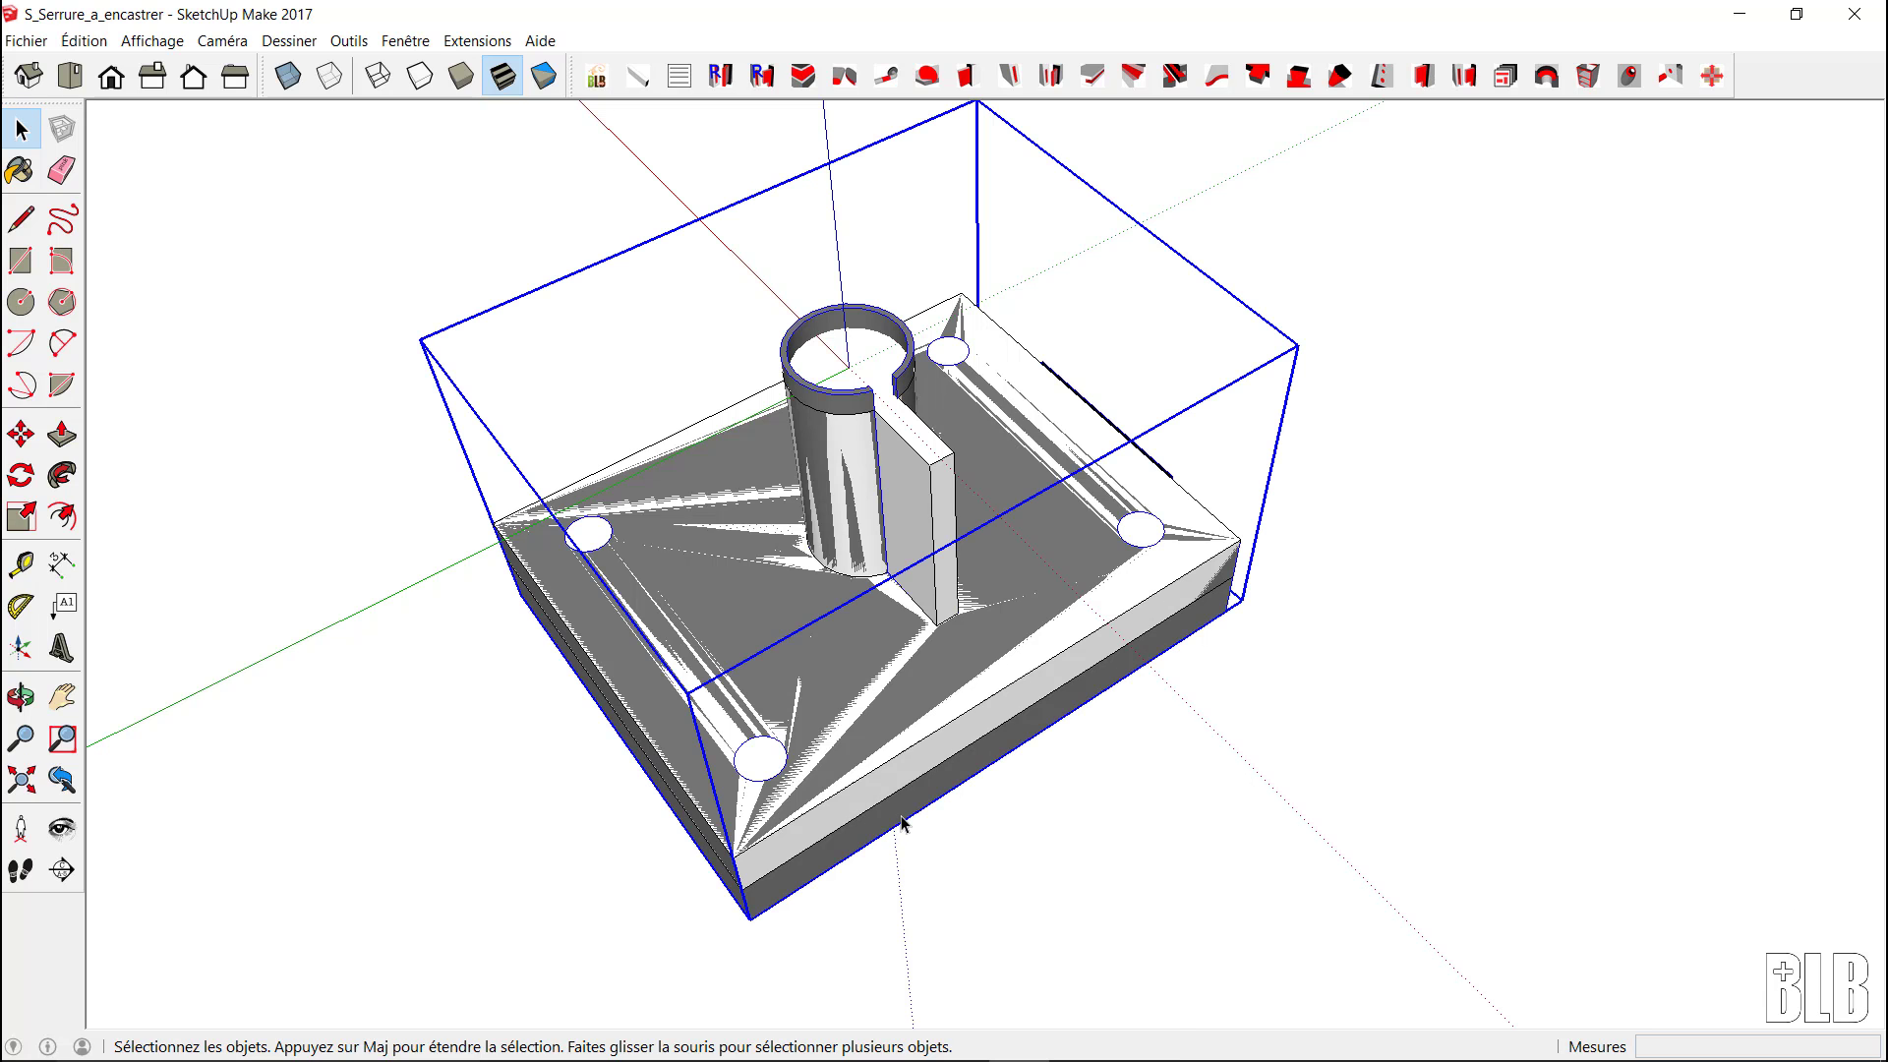
key(m)
click(903, 824)
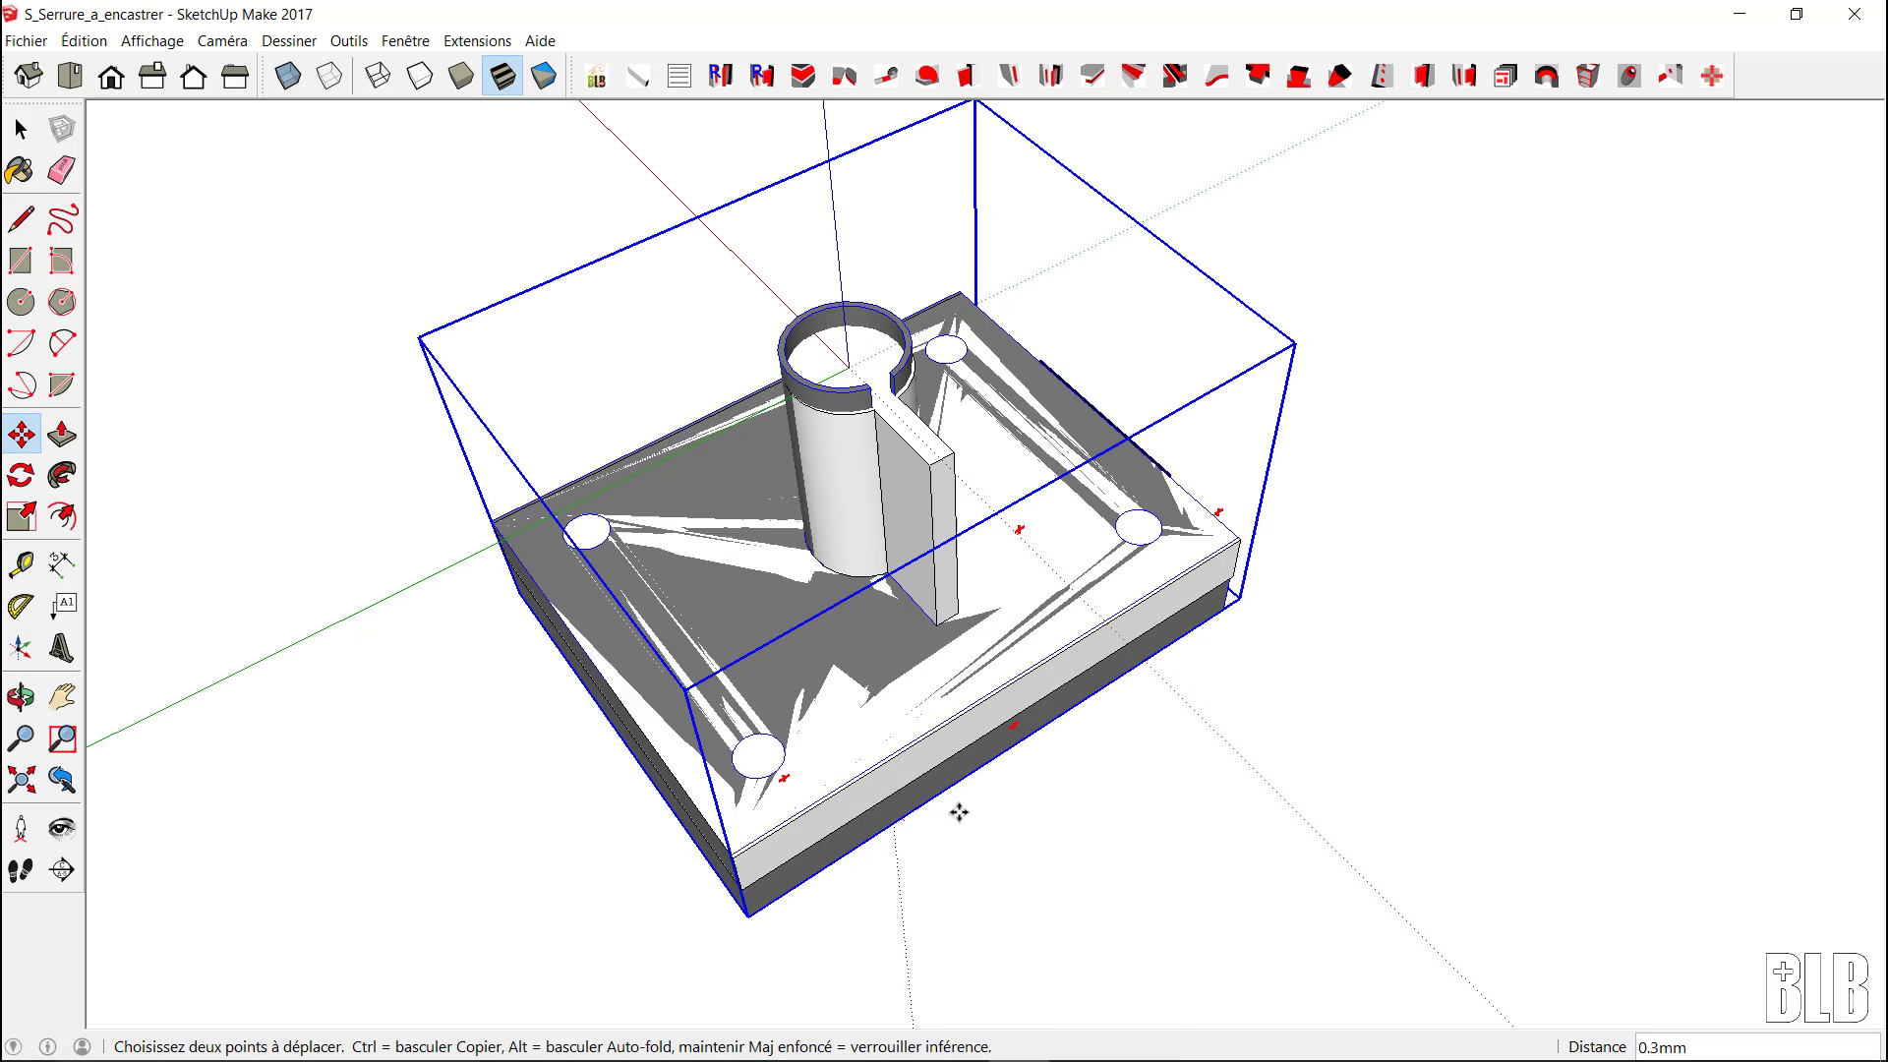
click(1706, 806)
middle_drag(1719, 817, 1659, 871)
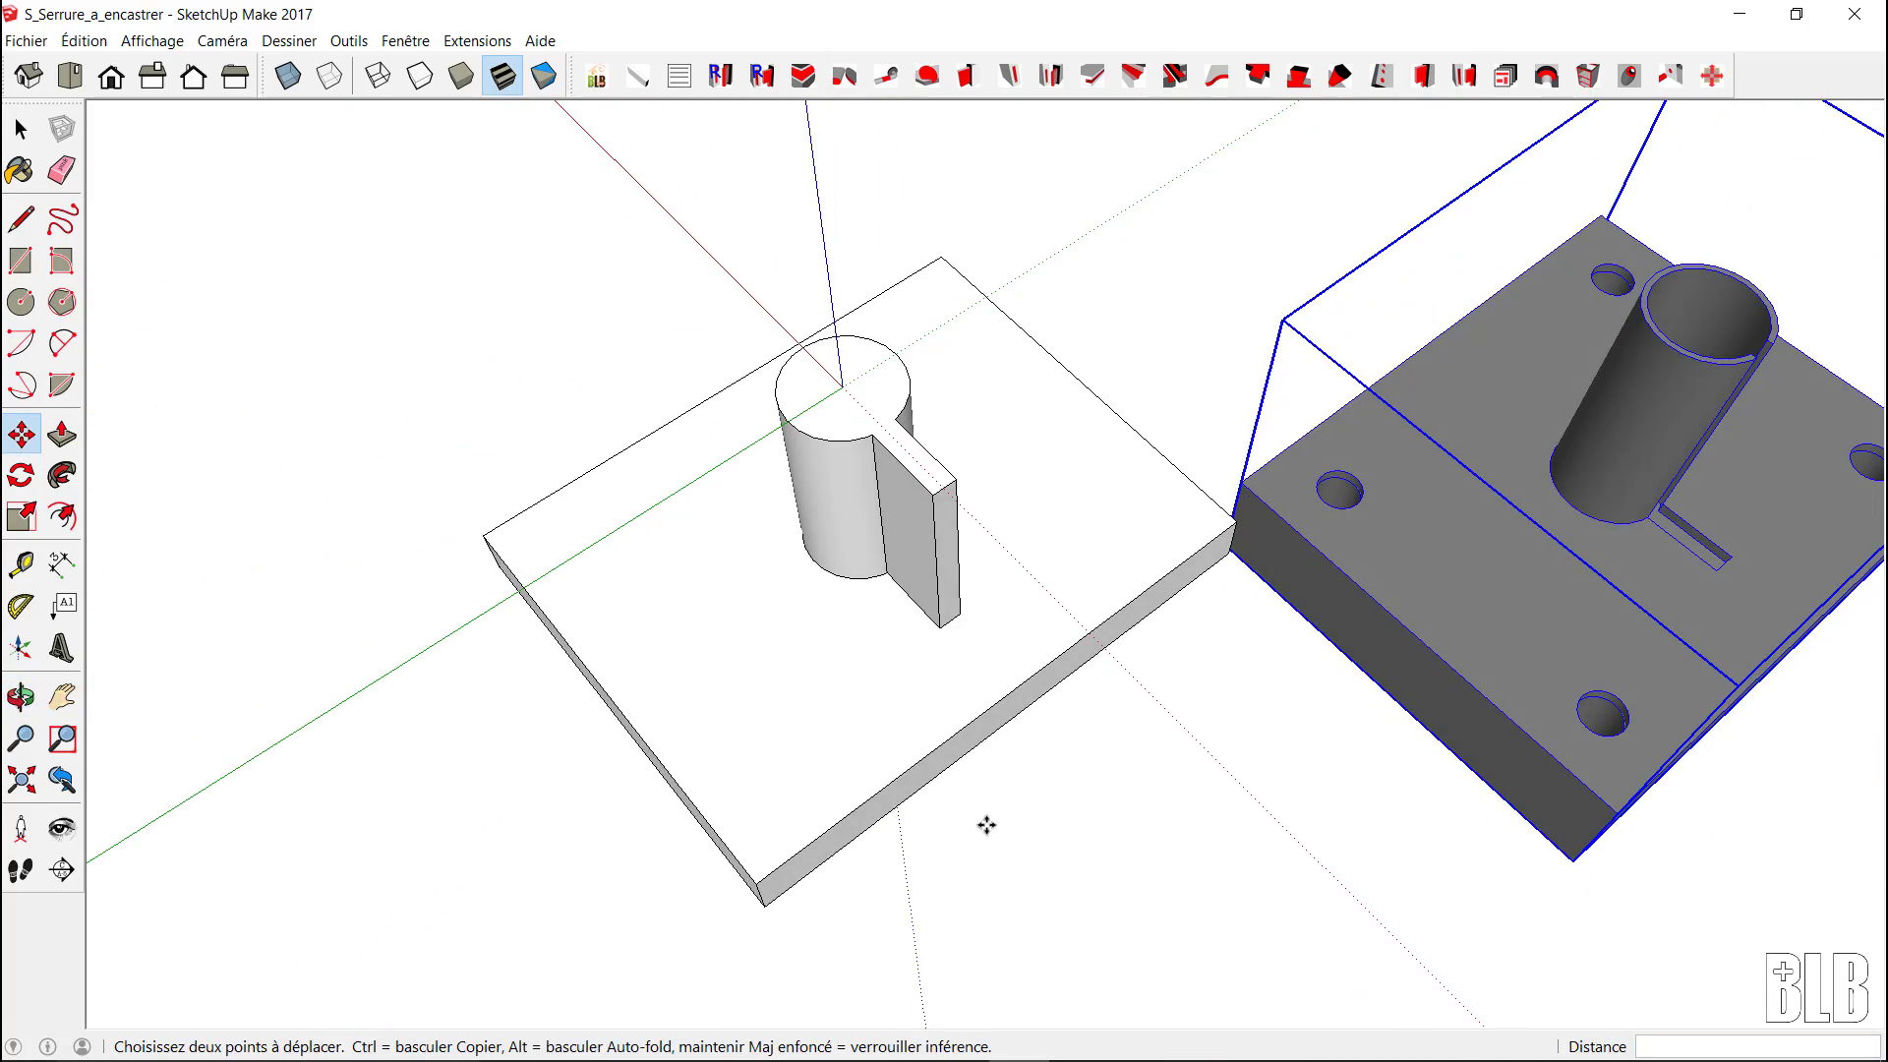
middle_drag(887, 761, 992, 723)
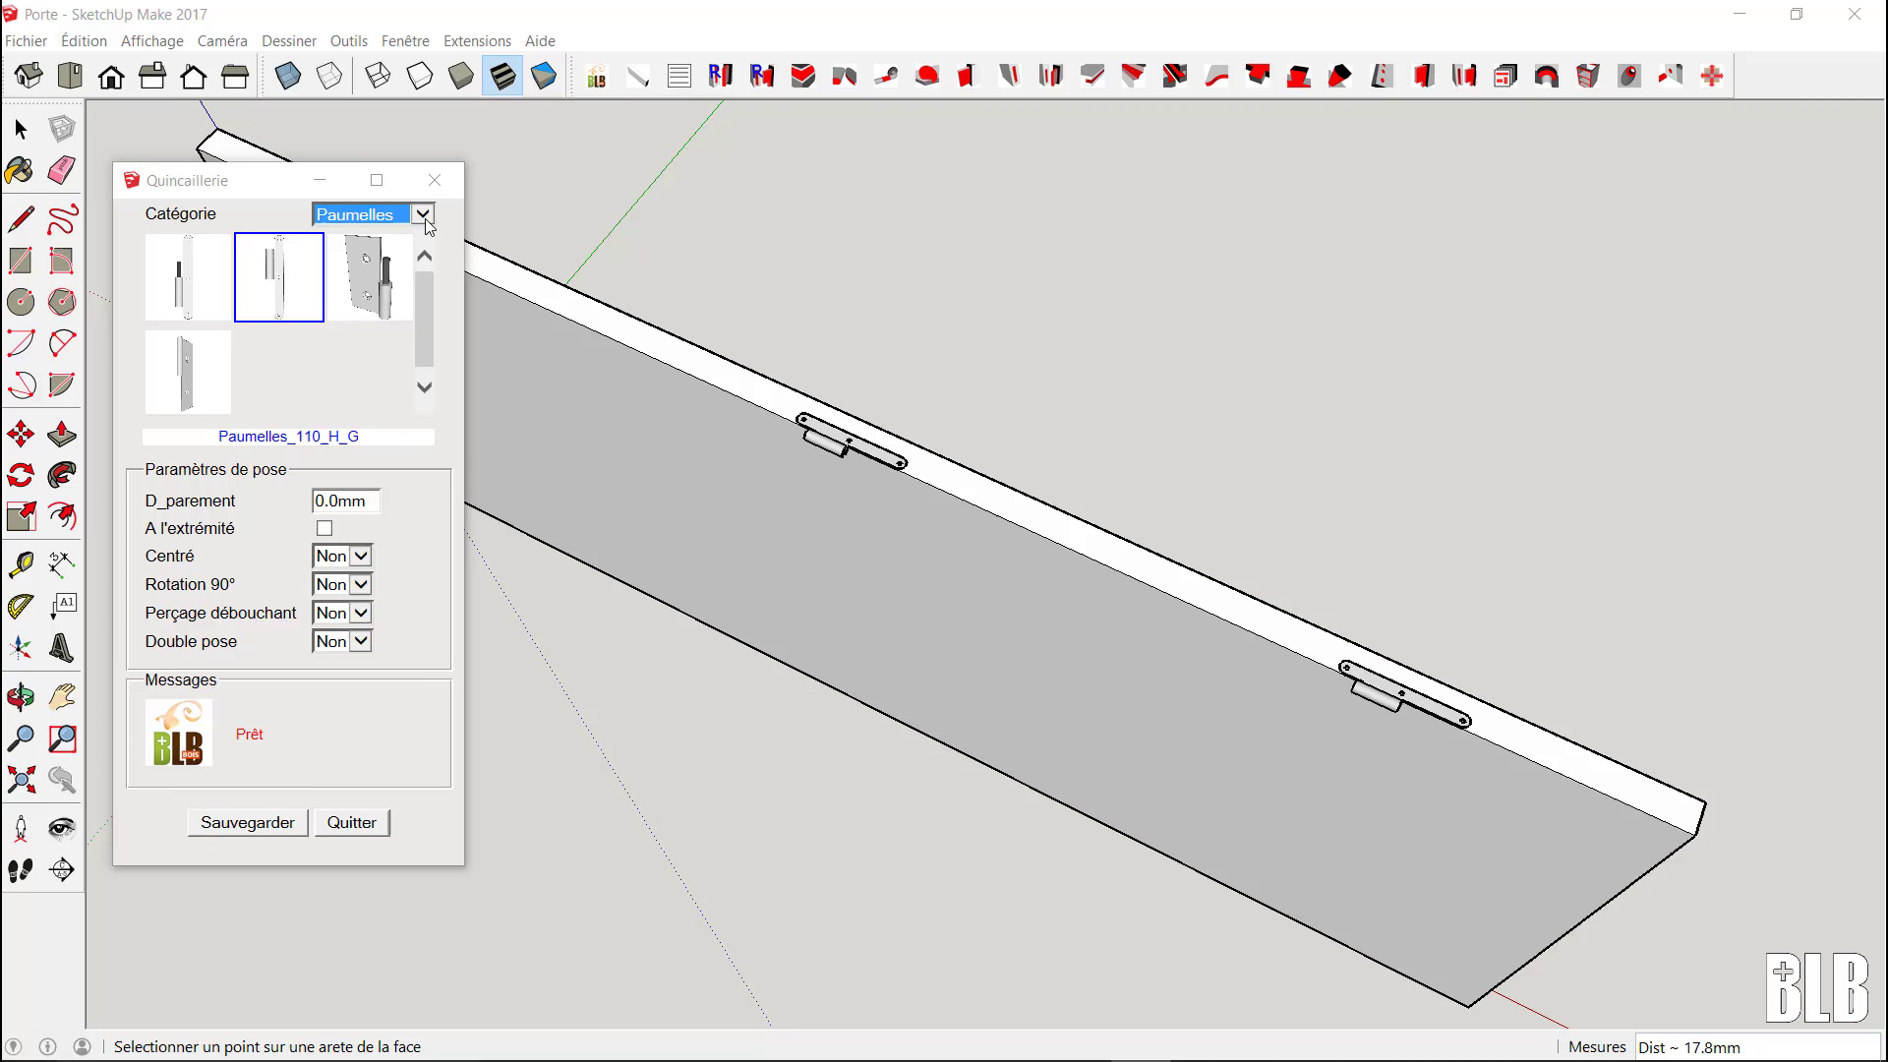
- In the Porte model's Quincaillerie tool, open the list of hardware categories for viewing
click(424, 212)
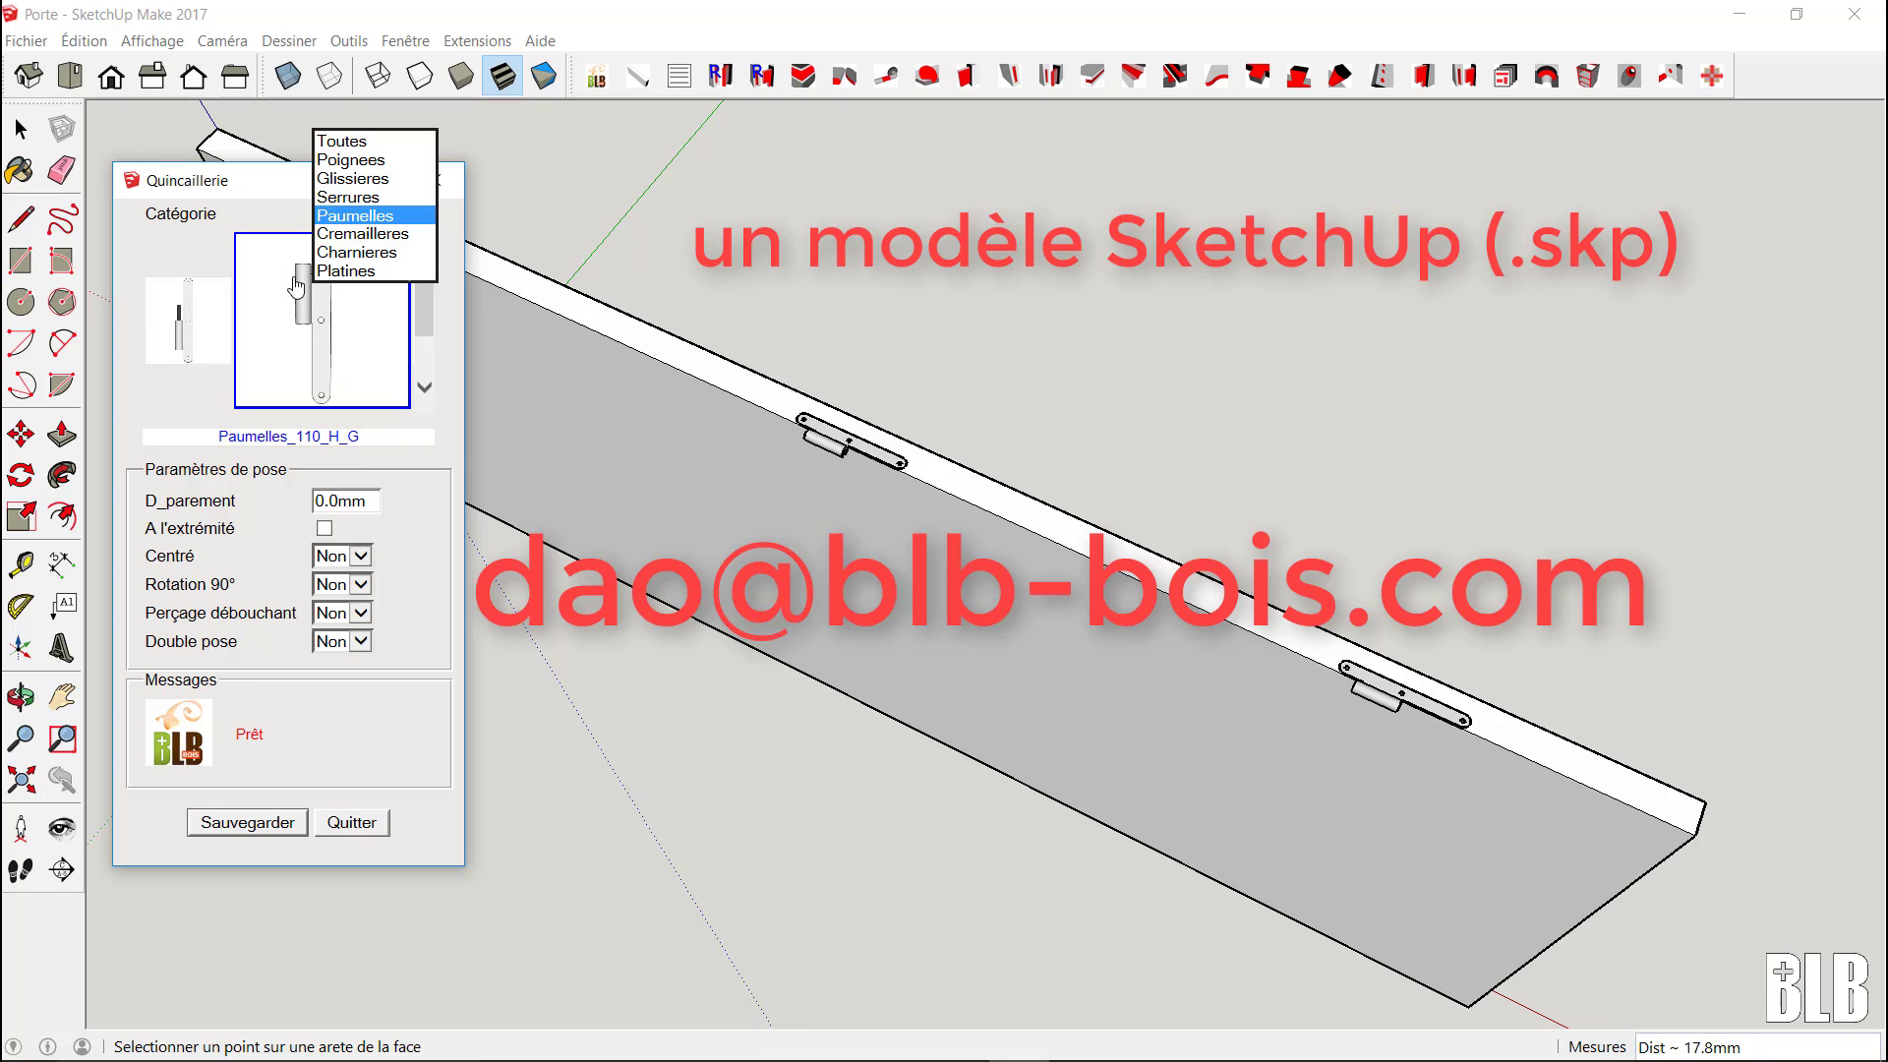
mouse_move(207, 303)
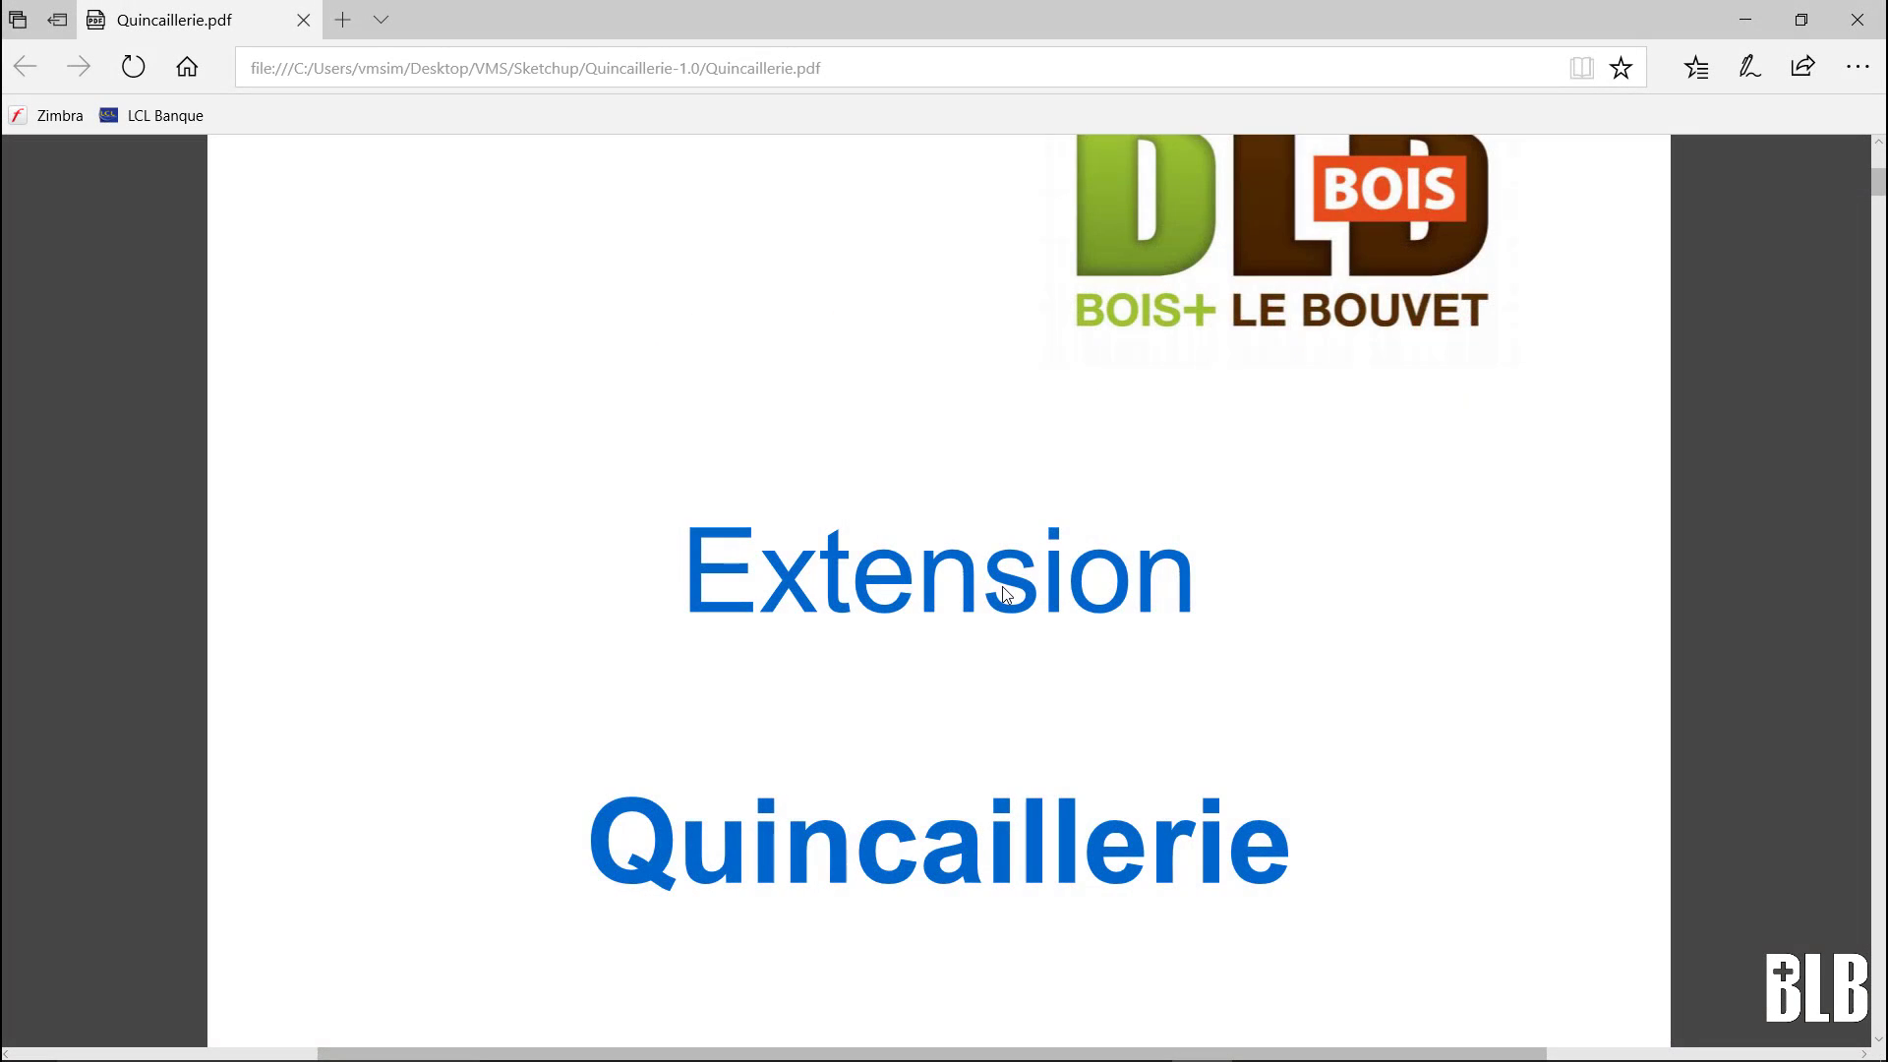
- Switch to the browser and read through Quincaillerie.pdf, from the basic operation and placement parameters to placing hardware by distance
scroll(1005, 589, down, 4)
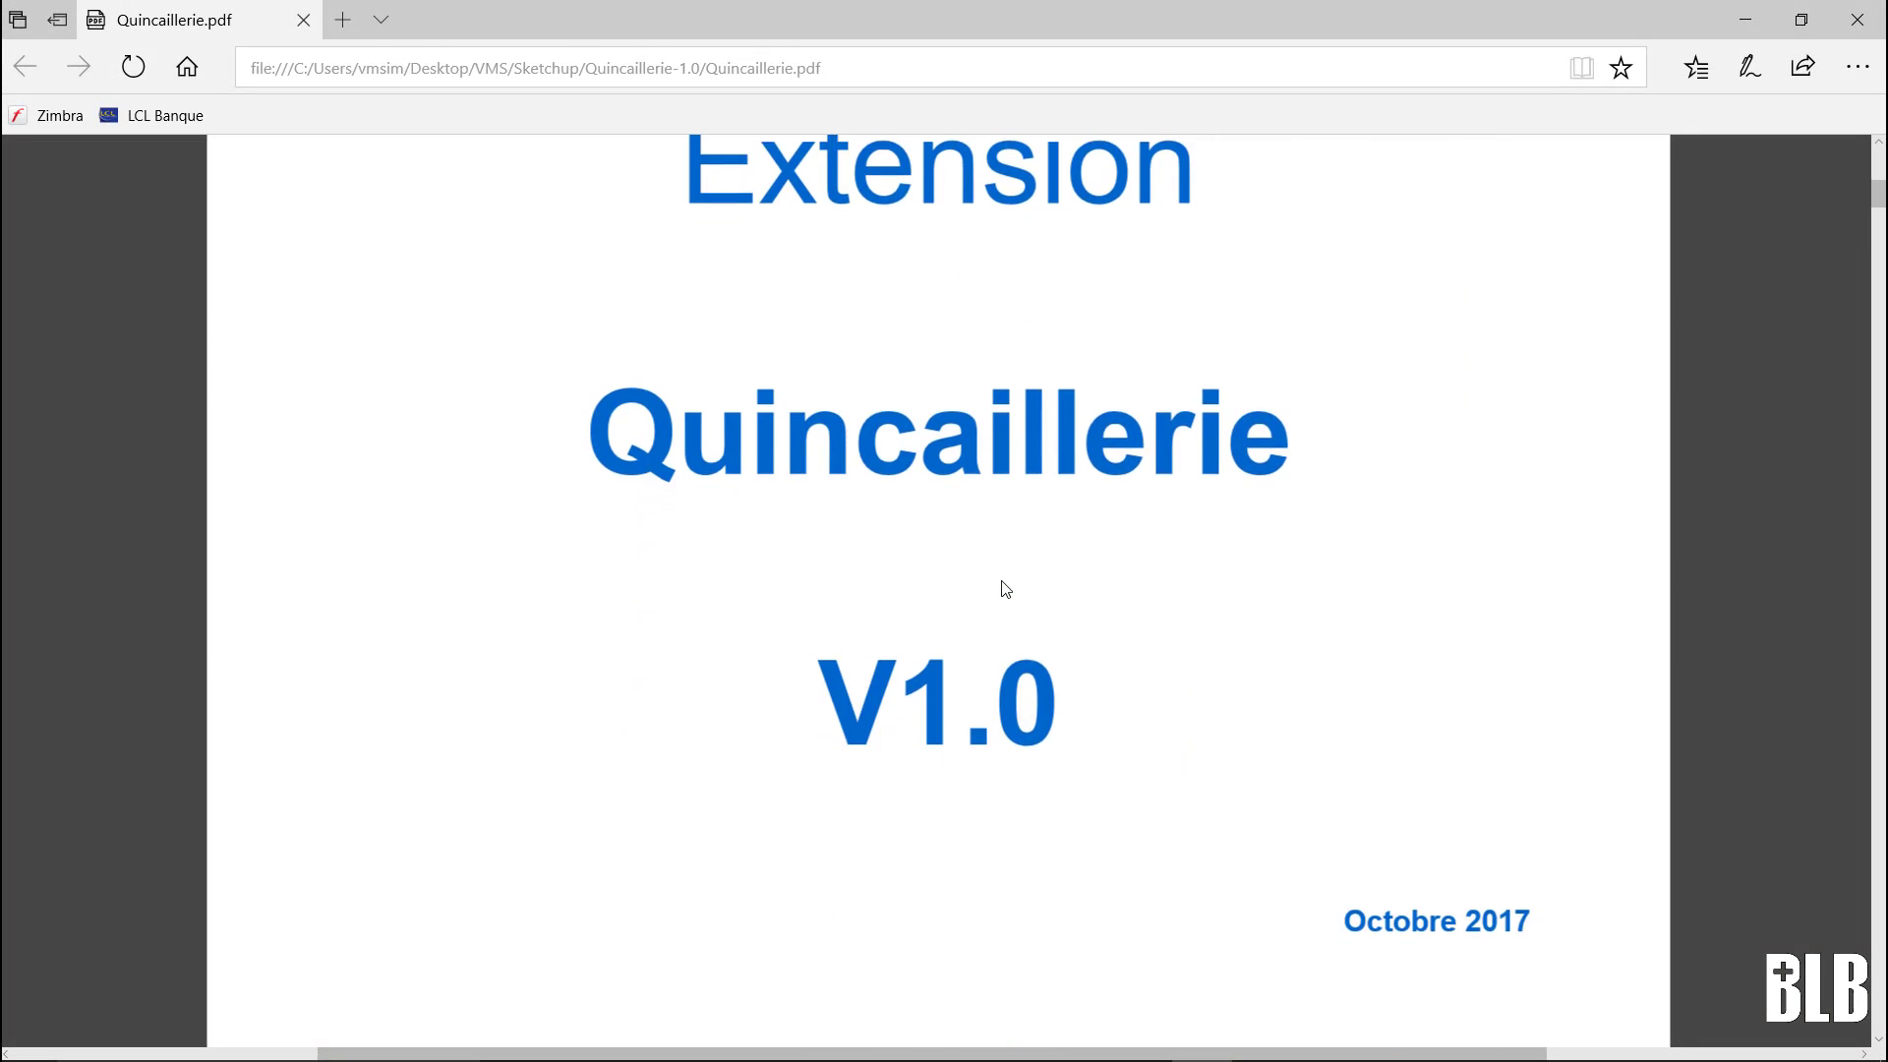
scroll(1005, 588, down, 15)
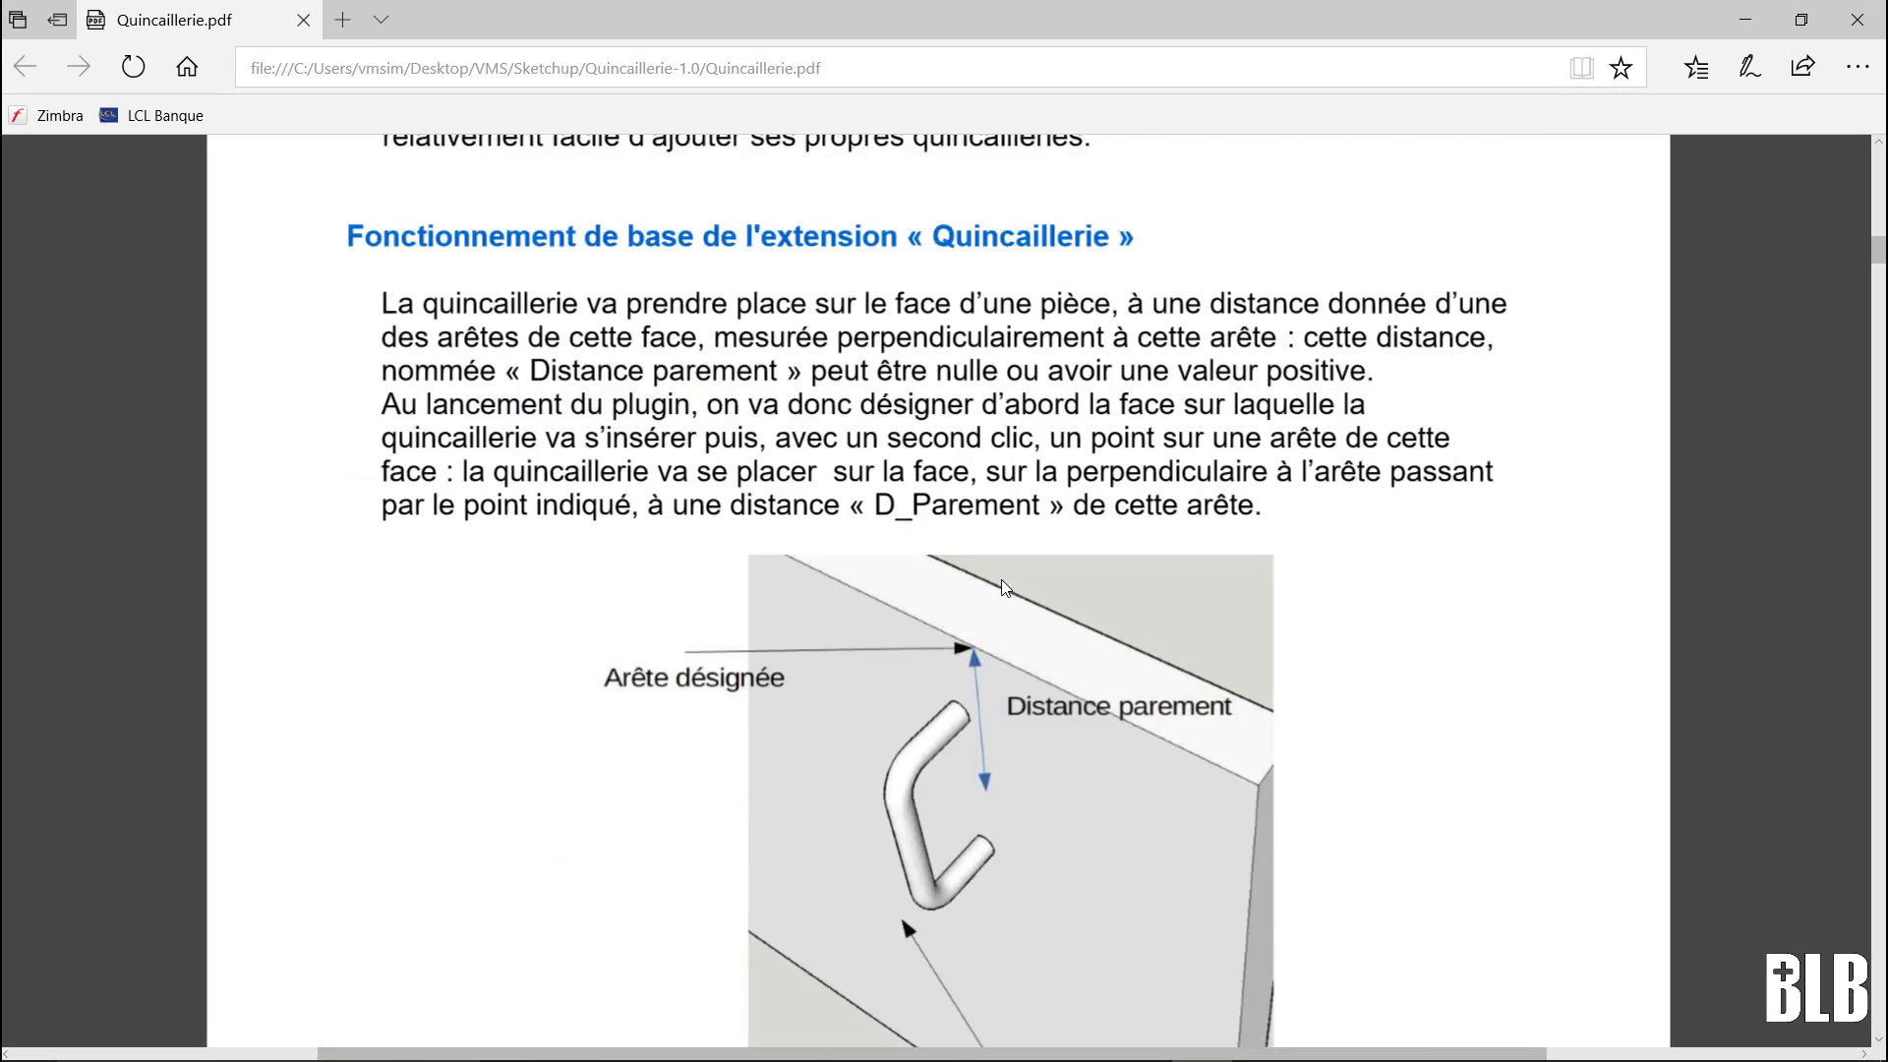
scroll(1006, 588, down, 15)
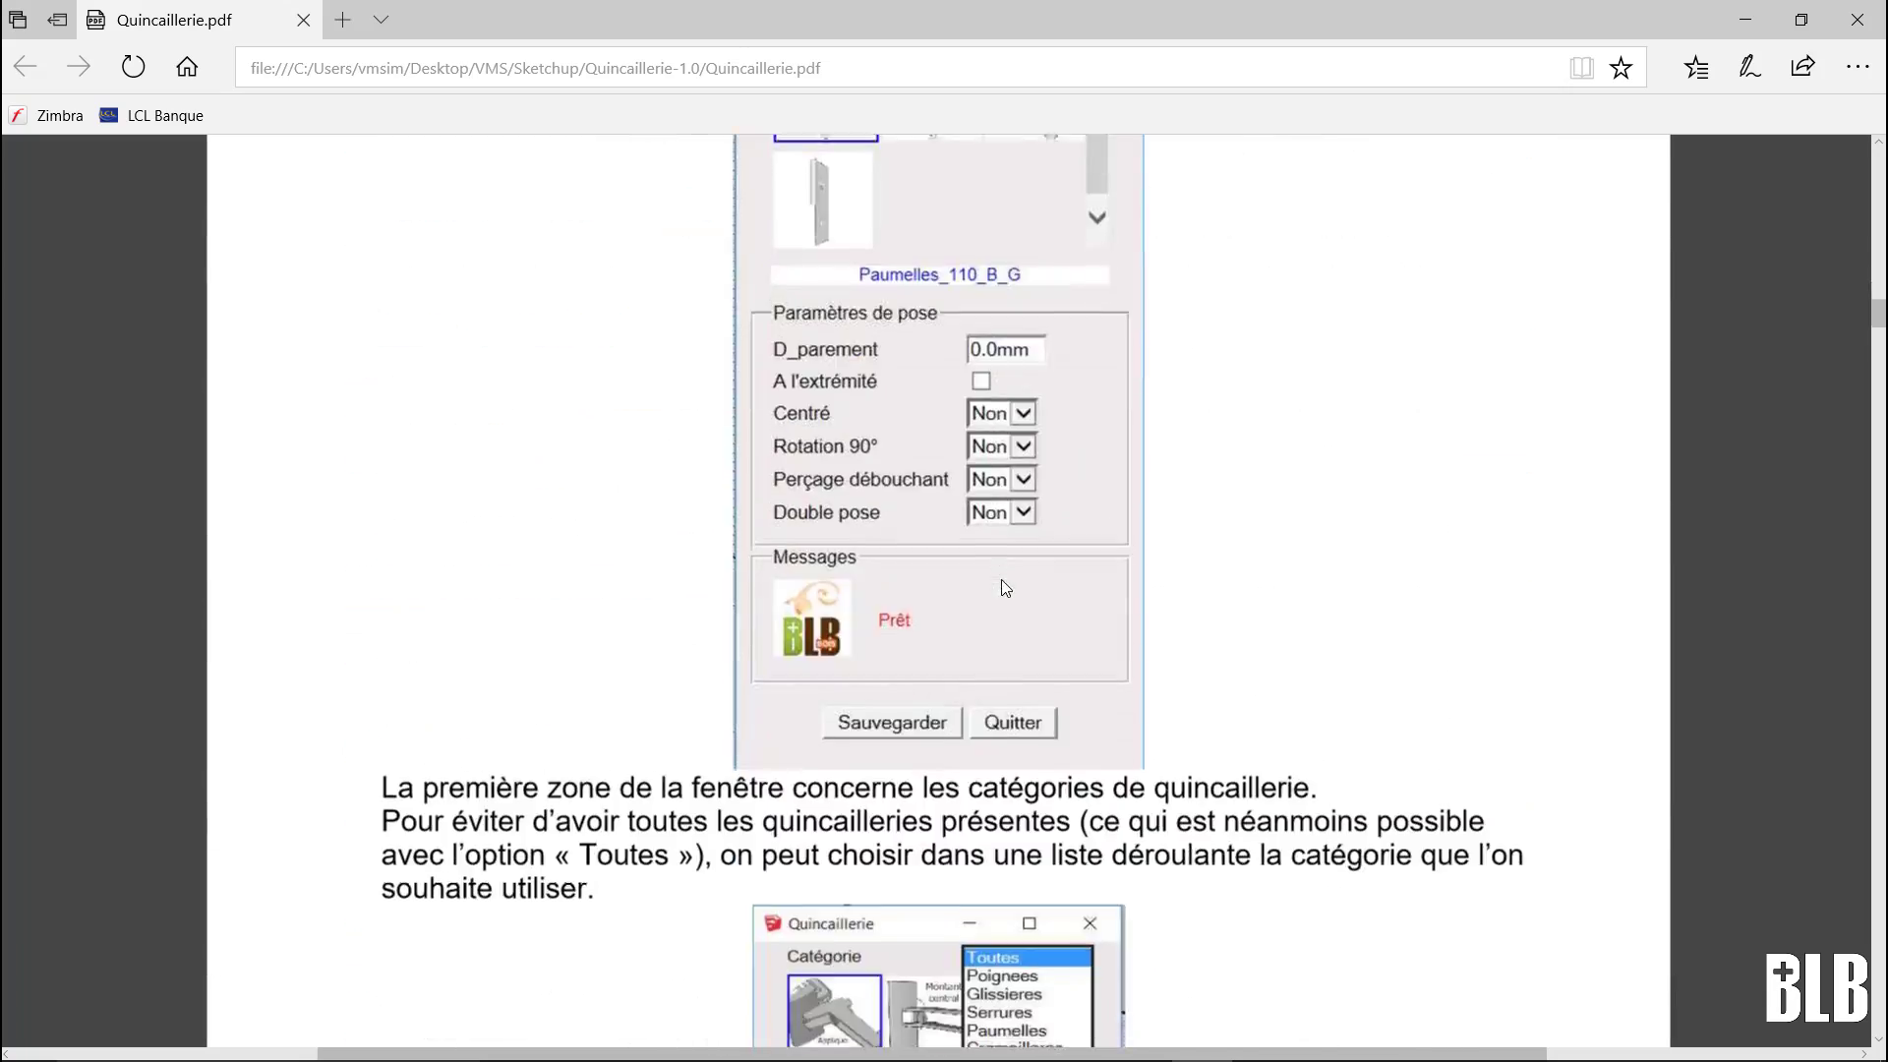
scroll(1006, 588, down, 15)
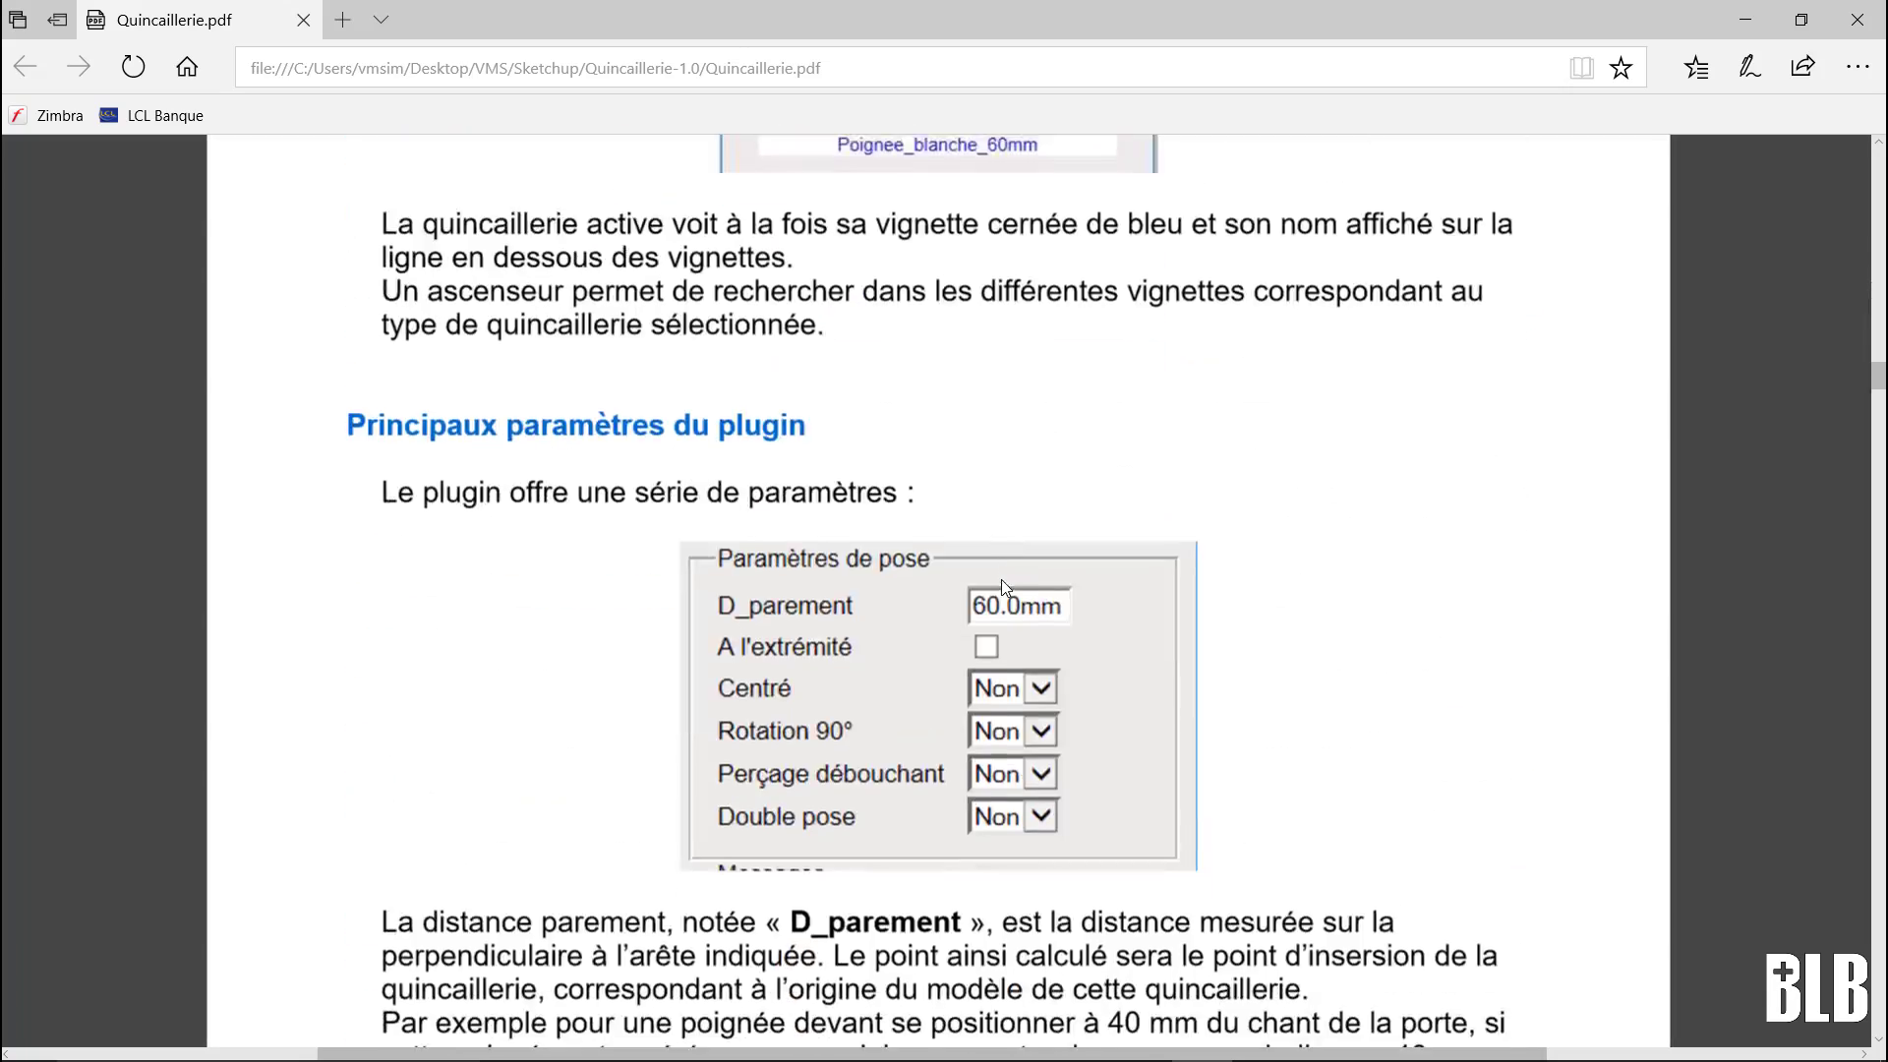
scroll(1002, 587, down, 15)
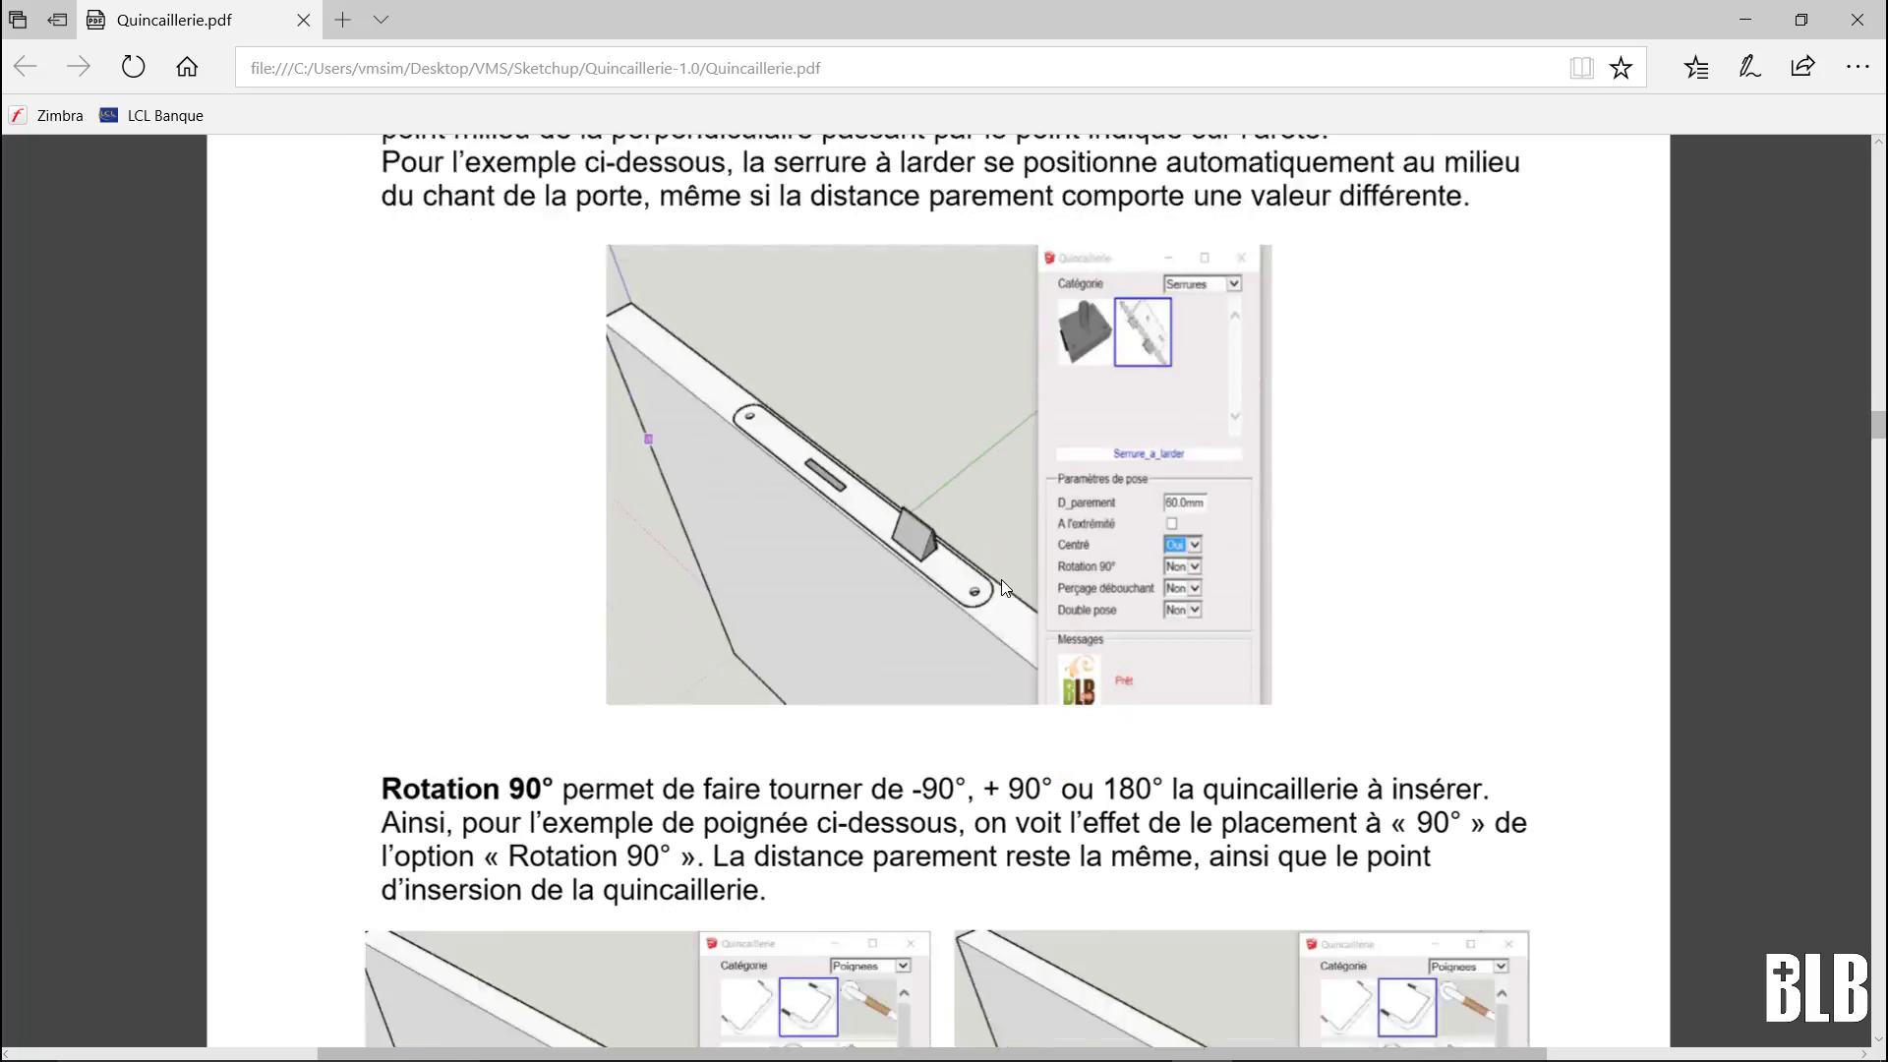
scroll(1003, 587, down, 15)
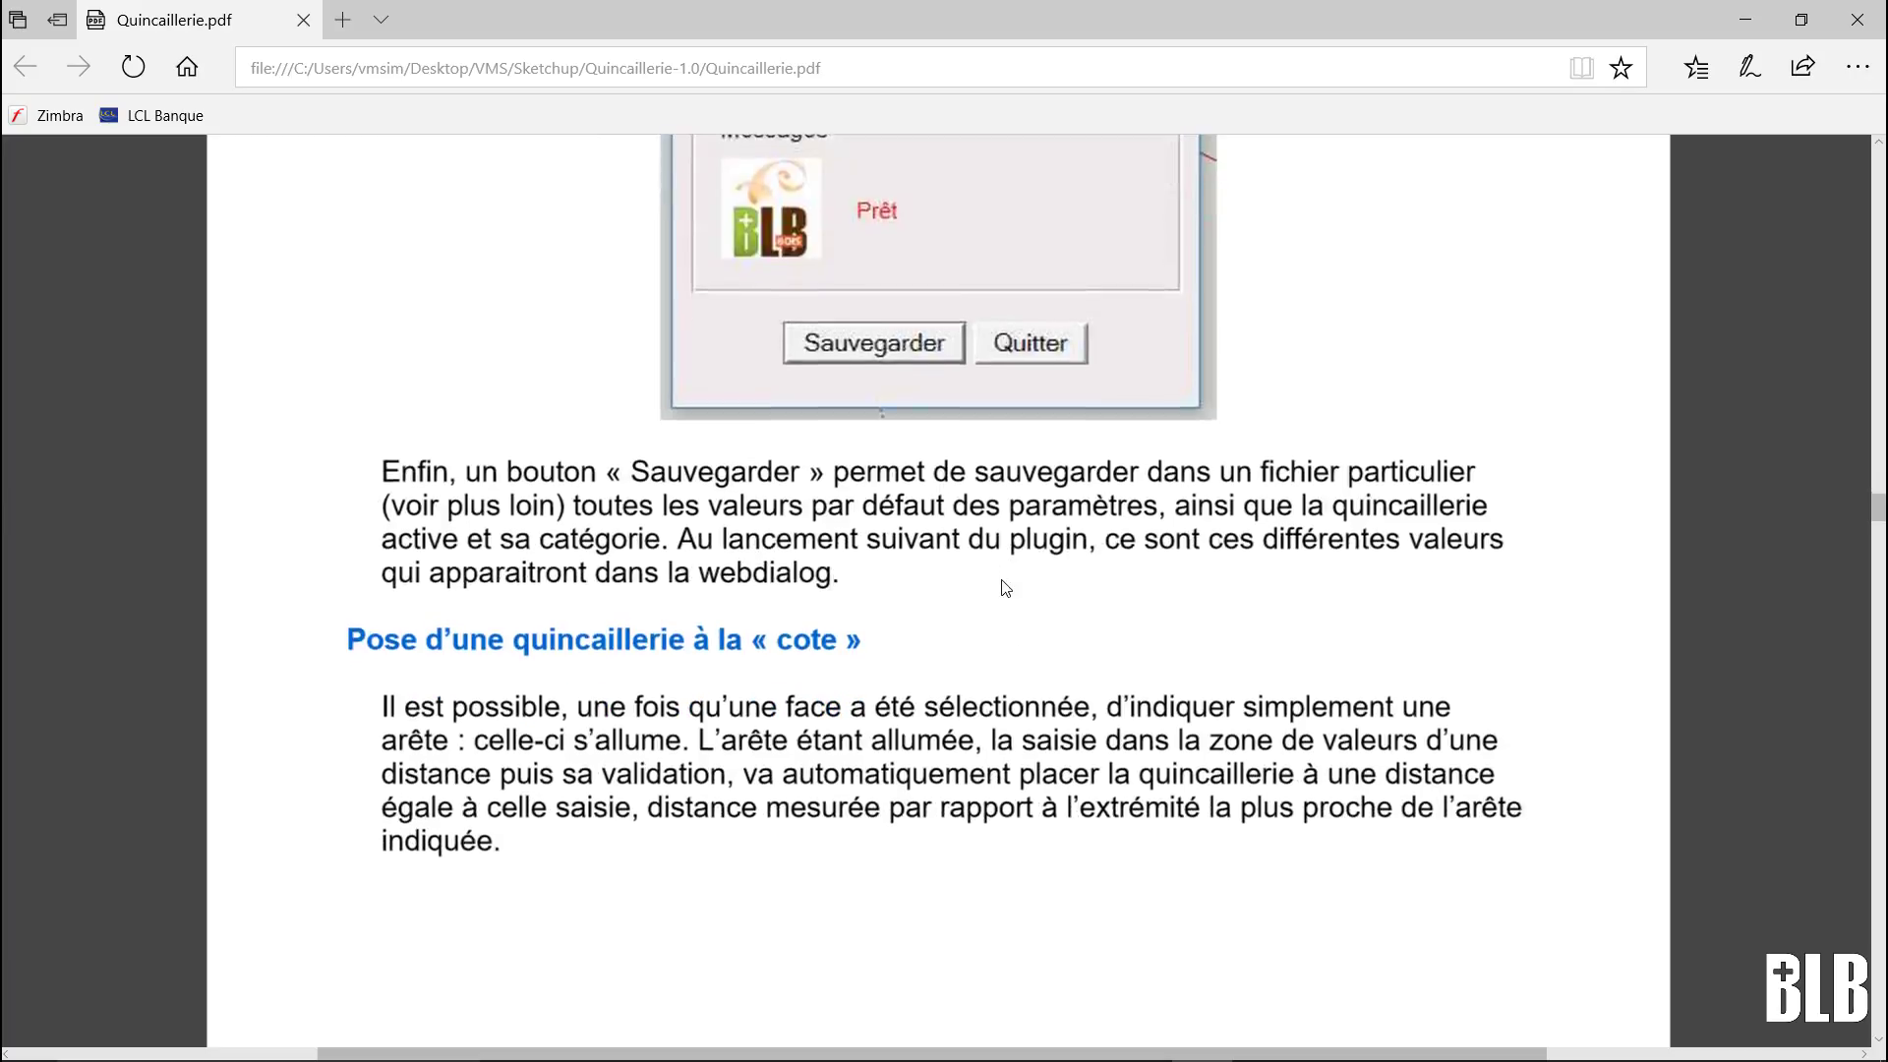
scroll(1005, 588, down, 15)
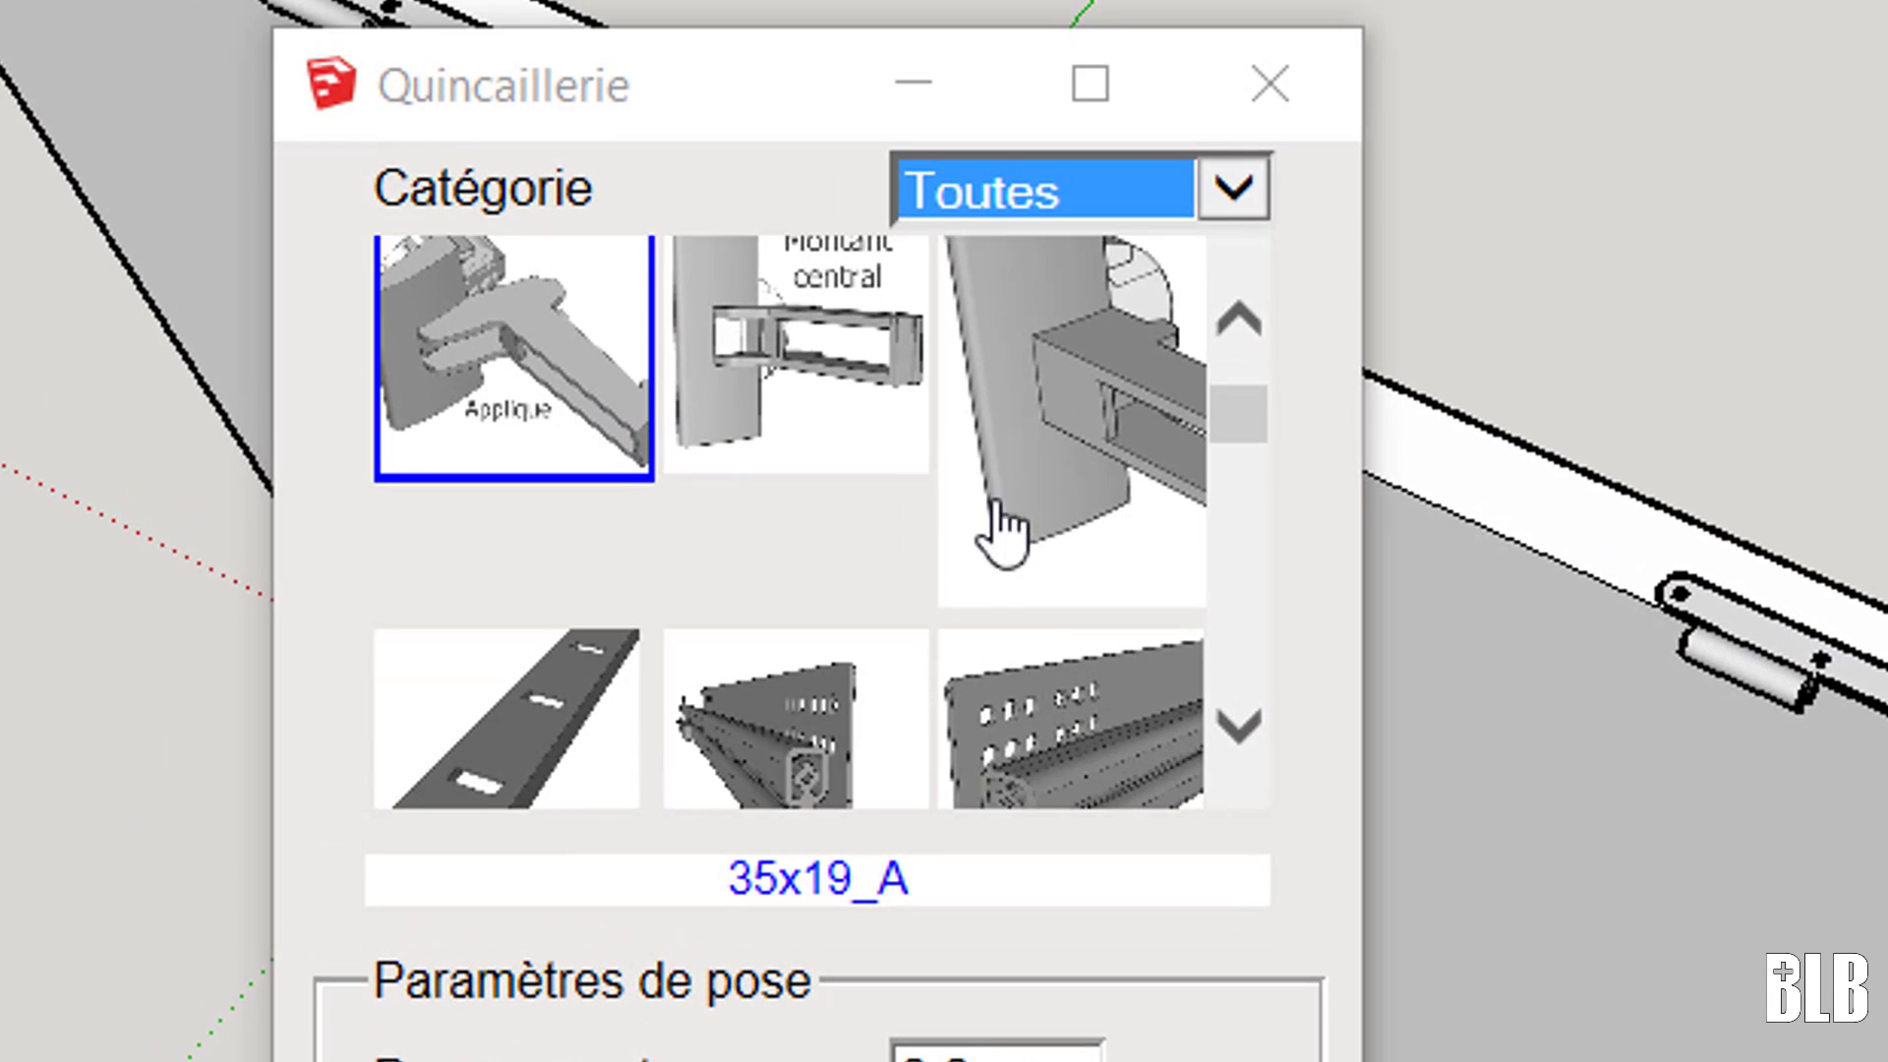
- Back in SketchUp's Quincaillerie tool, browse the hardware thumbnails of the Toutes category through to the end
scroll(1001, 531, down, 5)
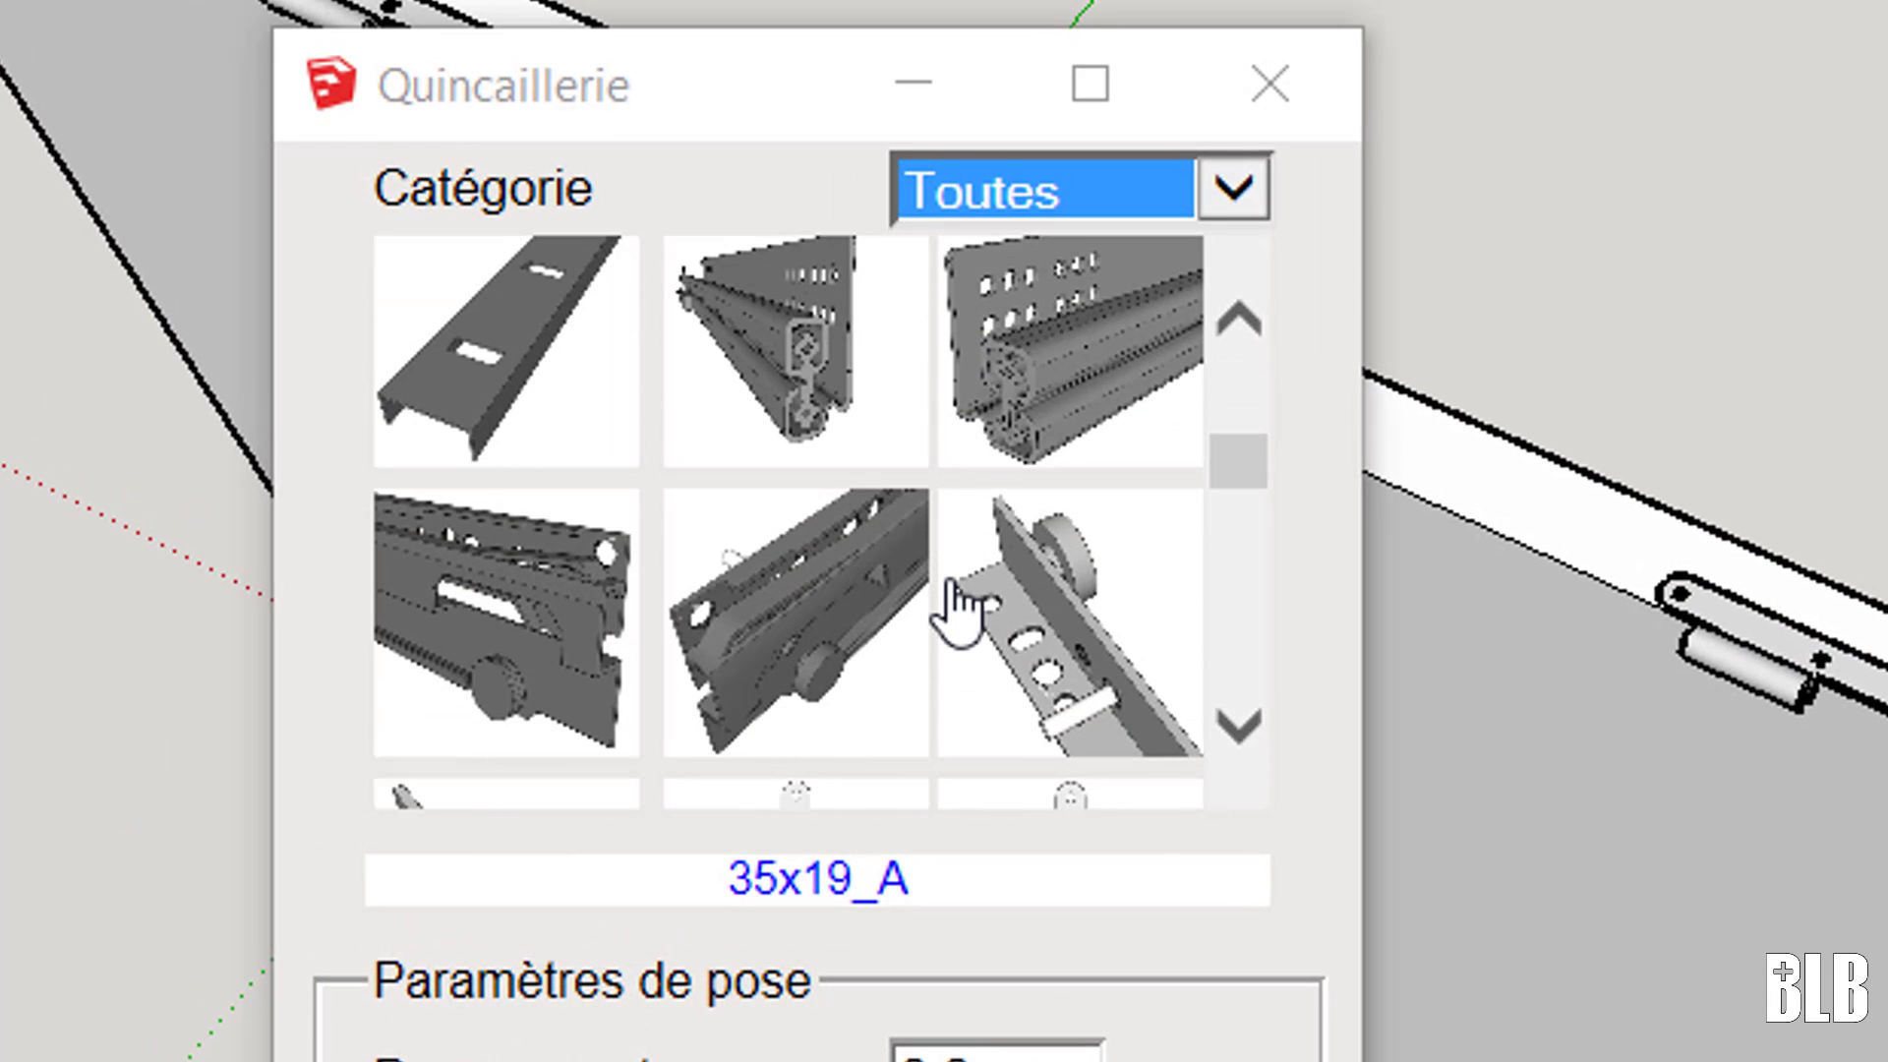
scroll(959, 610, down, 3)
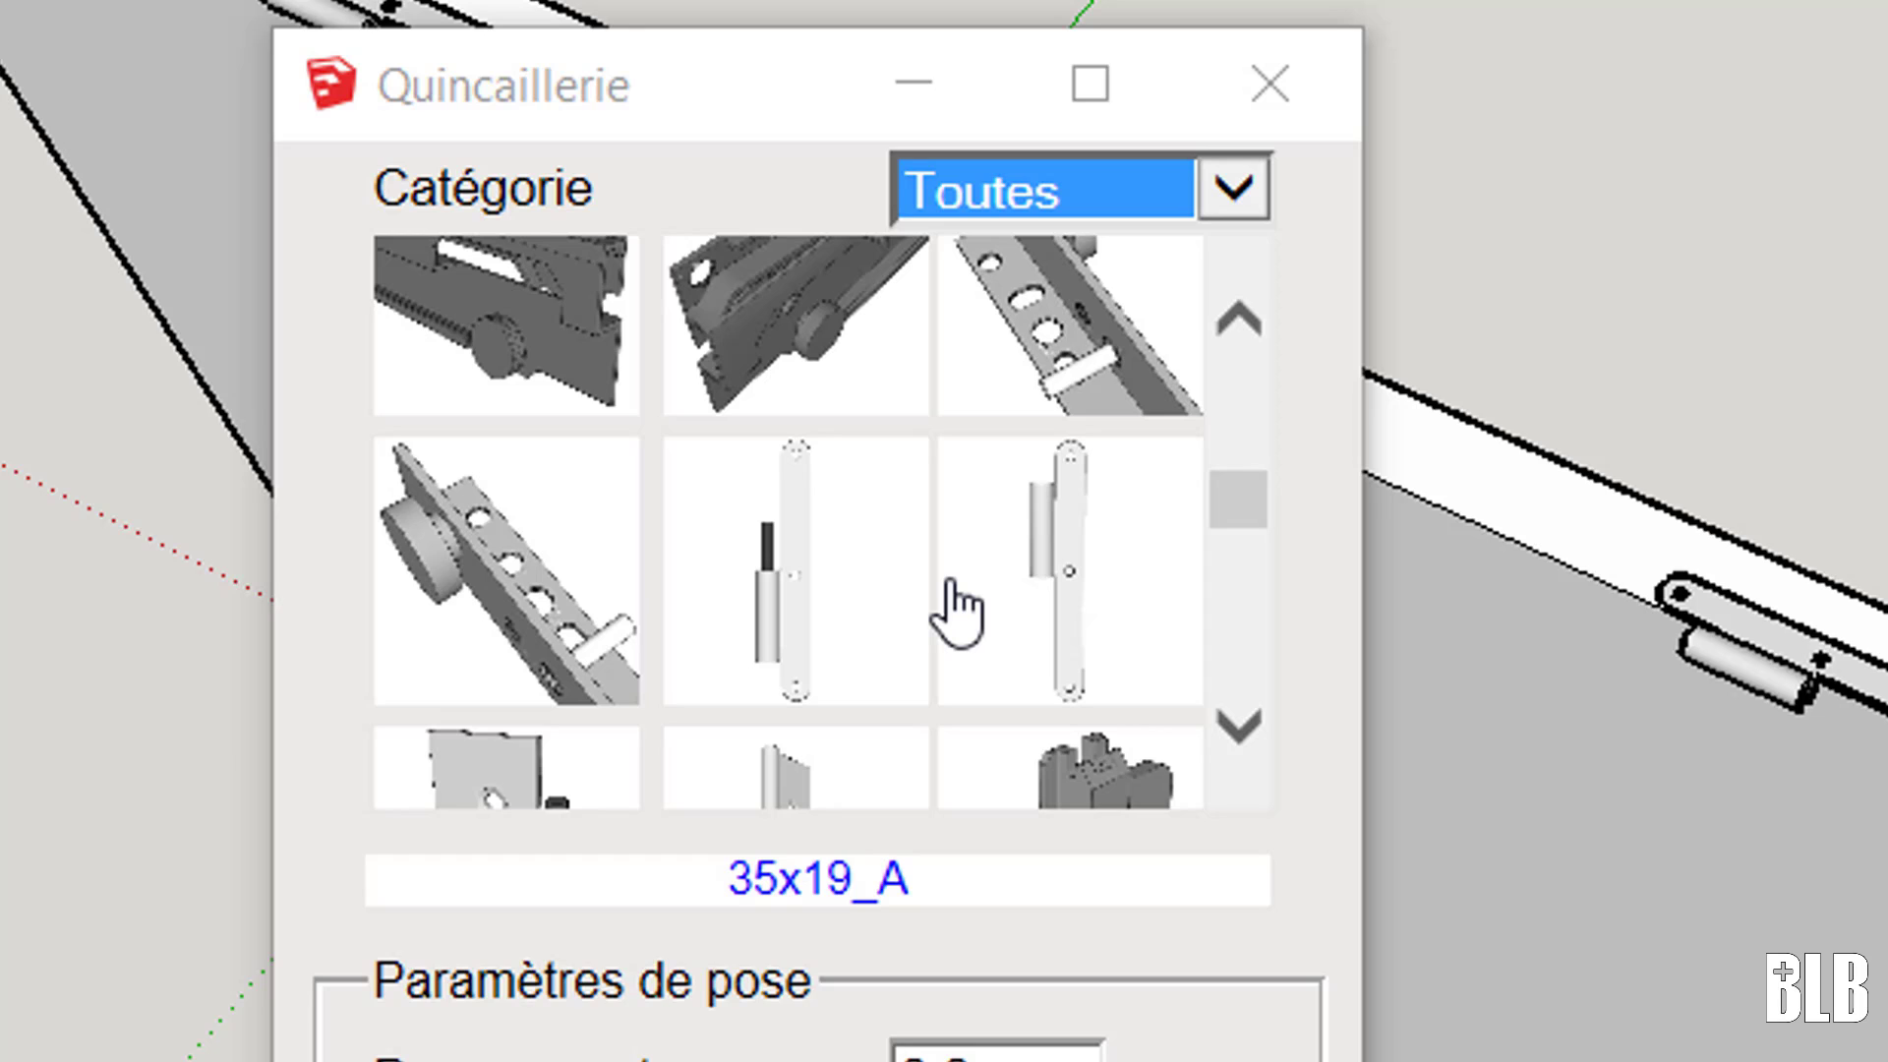
scroll(956, 609, down, 2)
scroll(956, 609, down, 3)
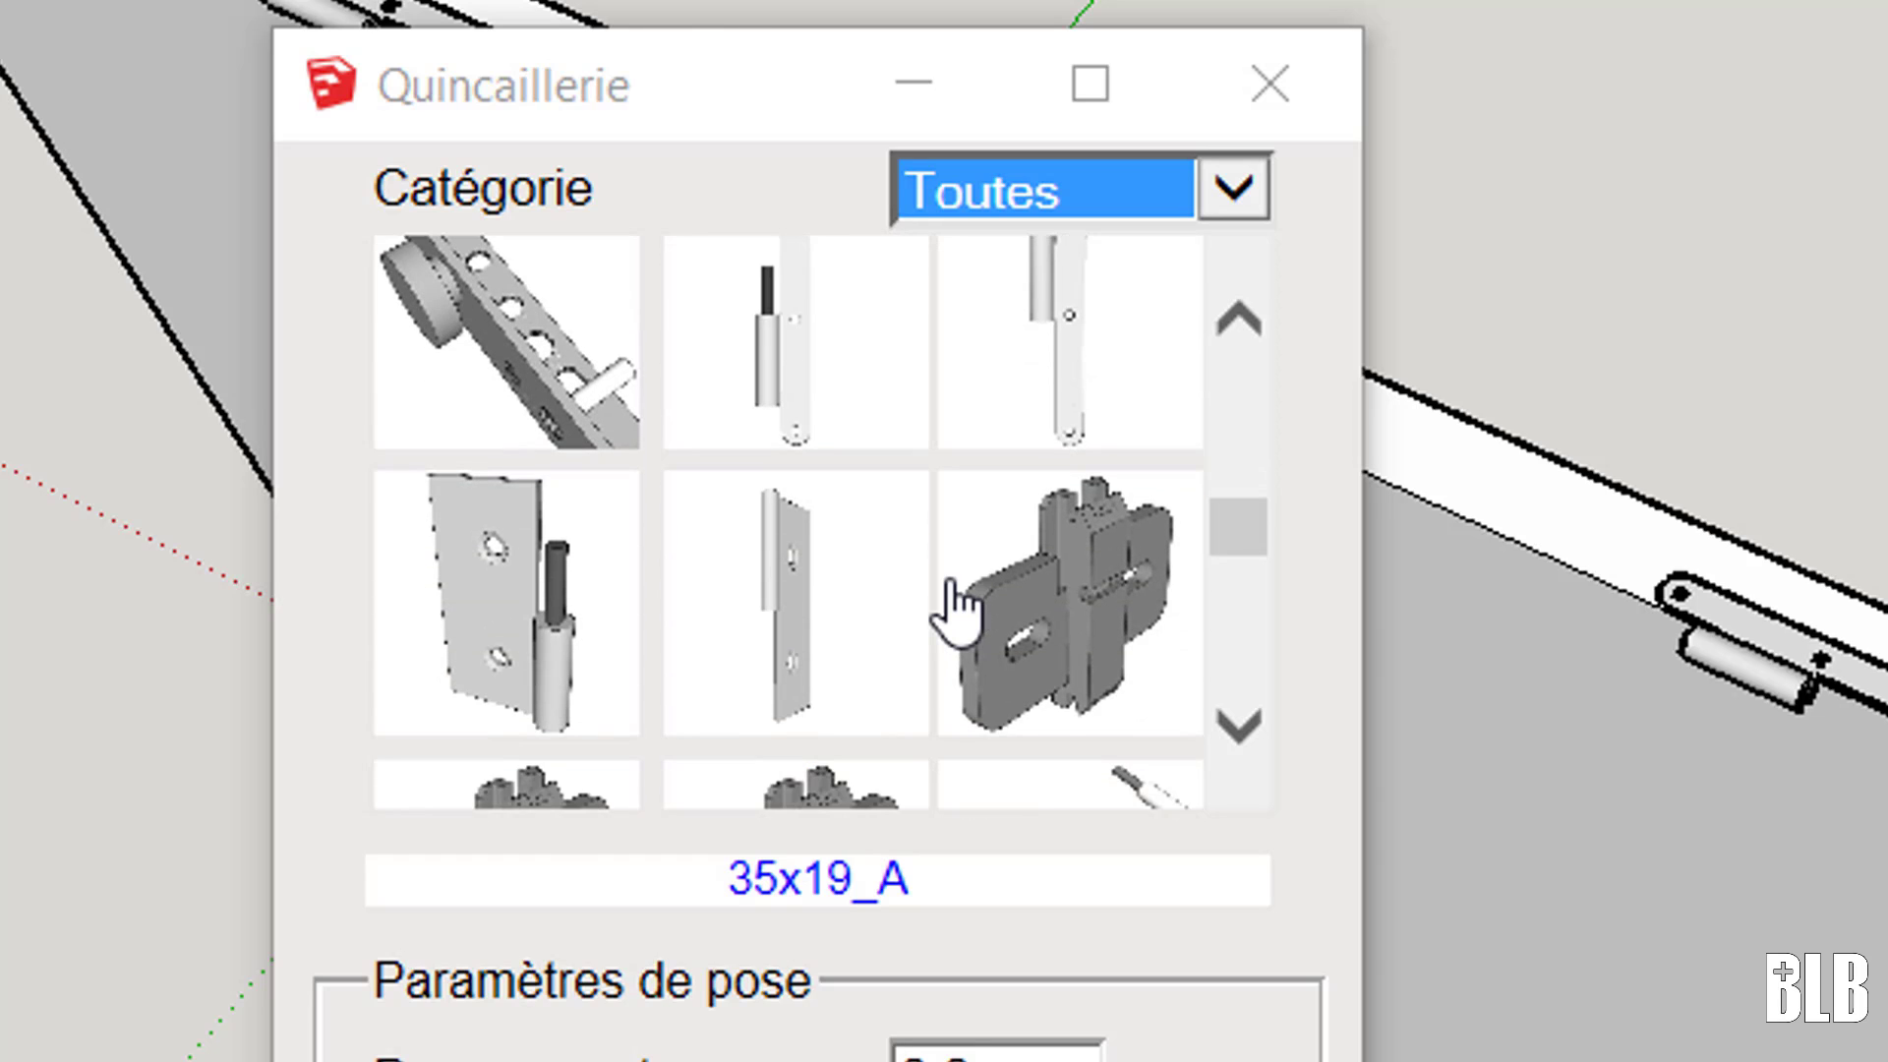
scroll(956, 610, down, 6)
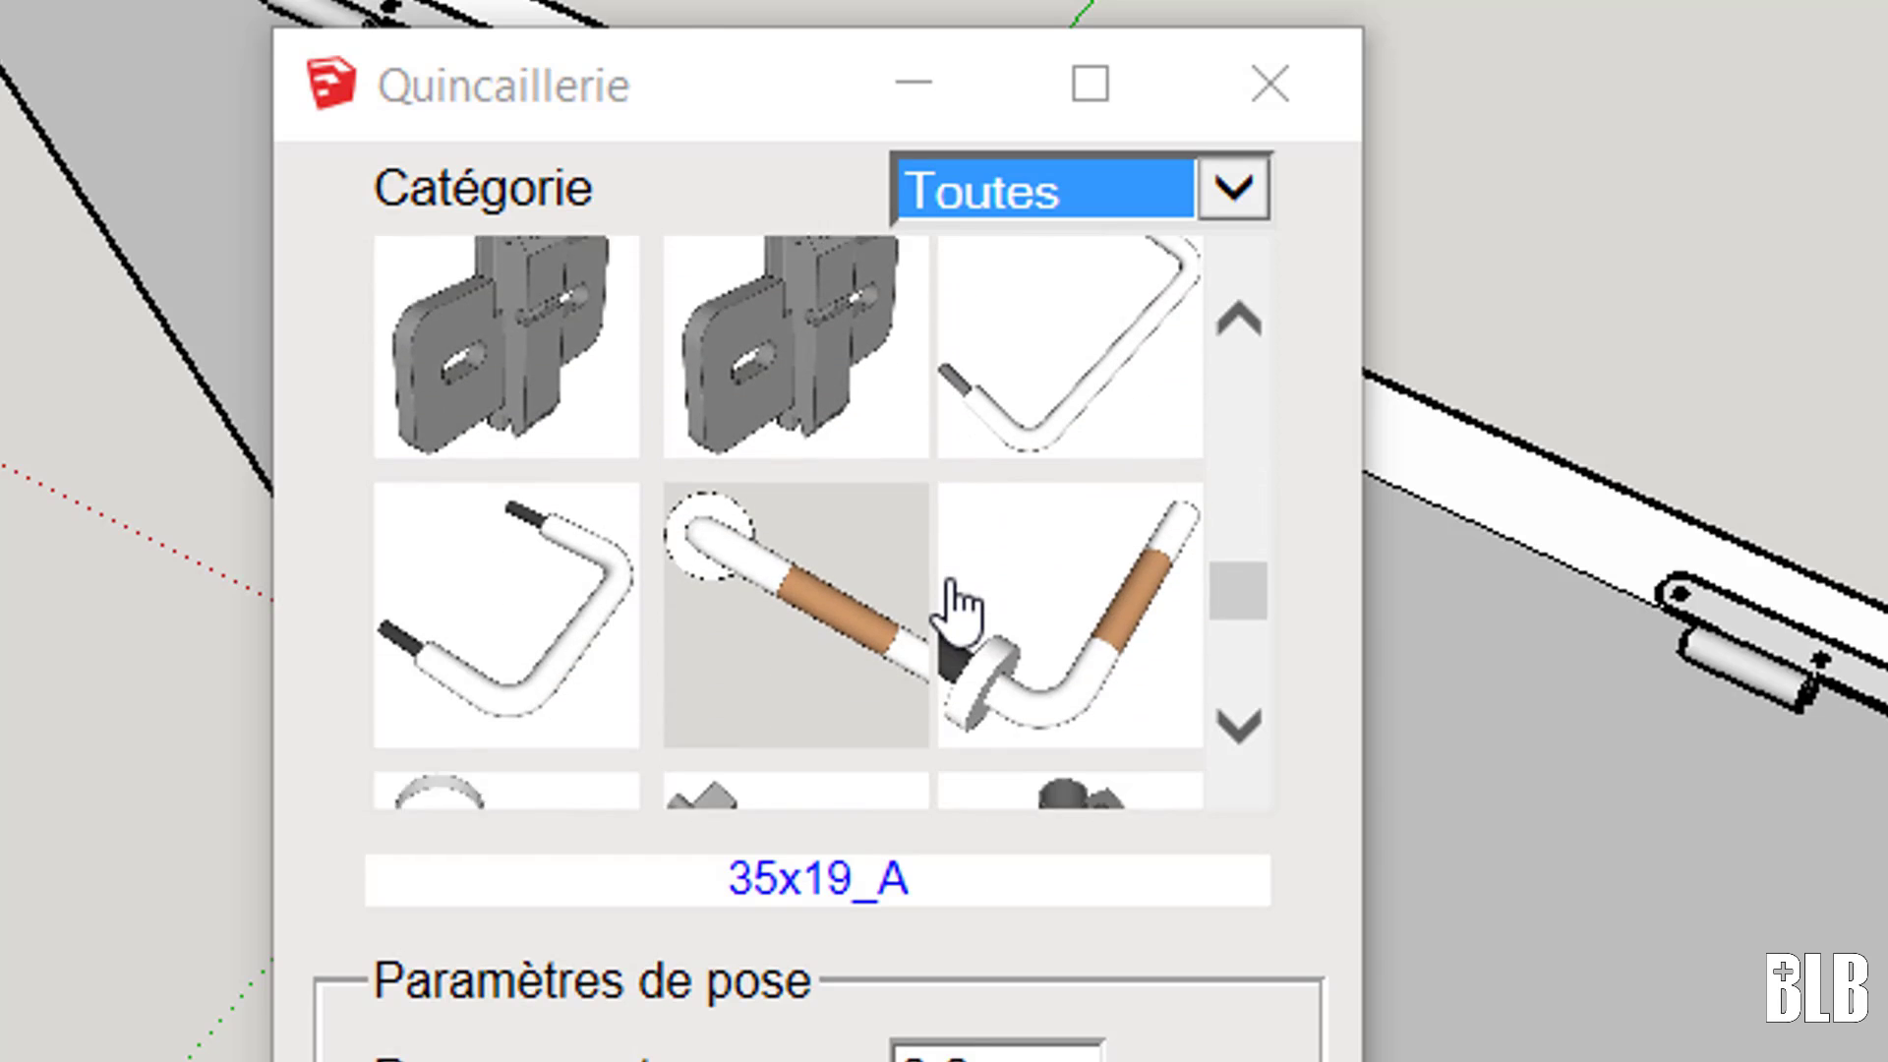
scroll(956, 610, down, 3)
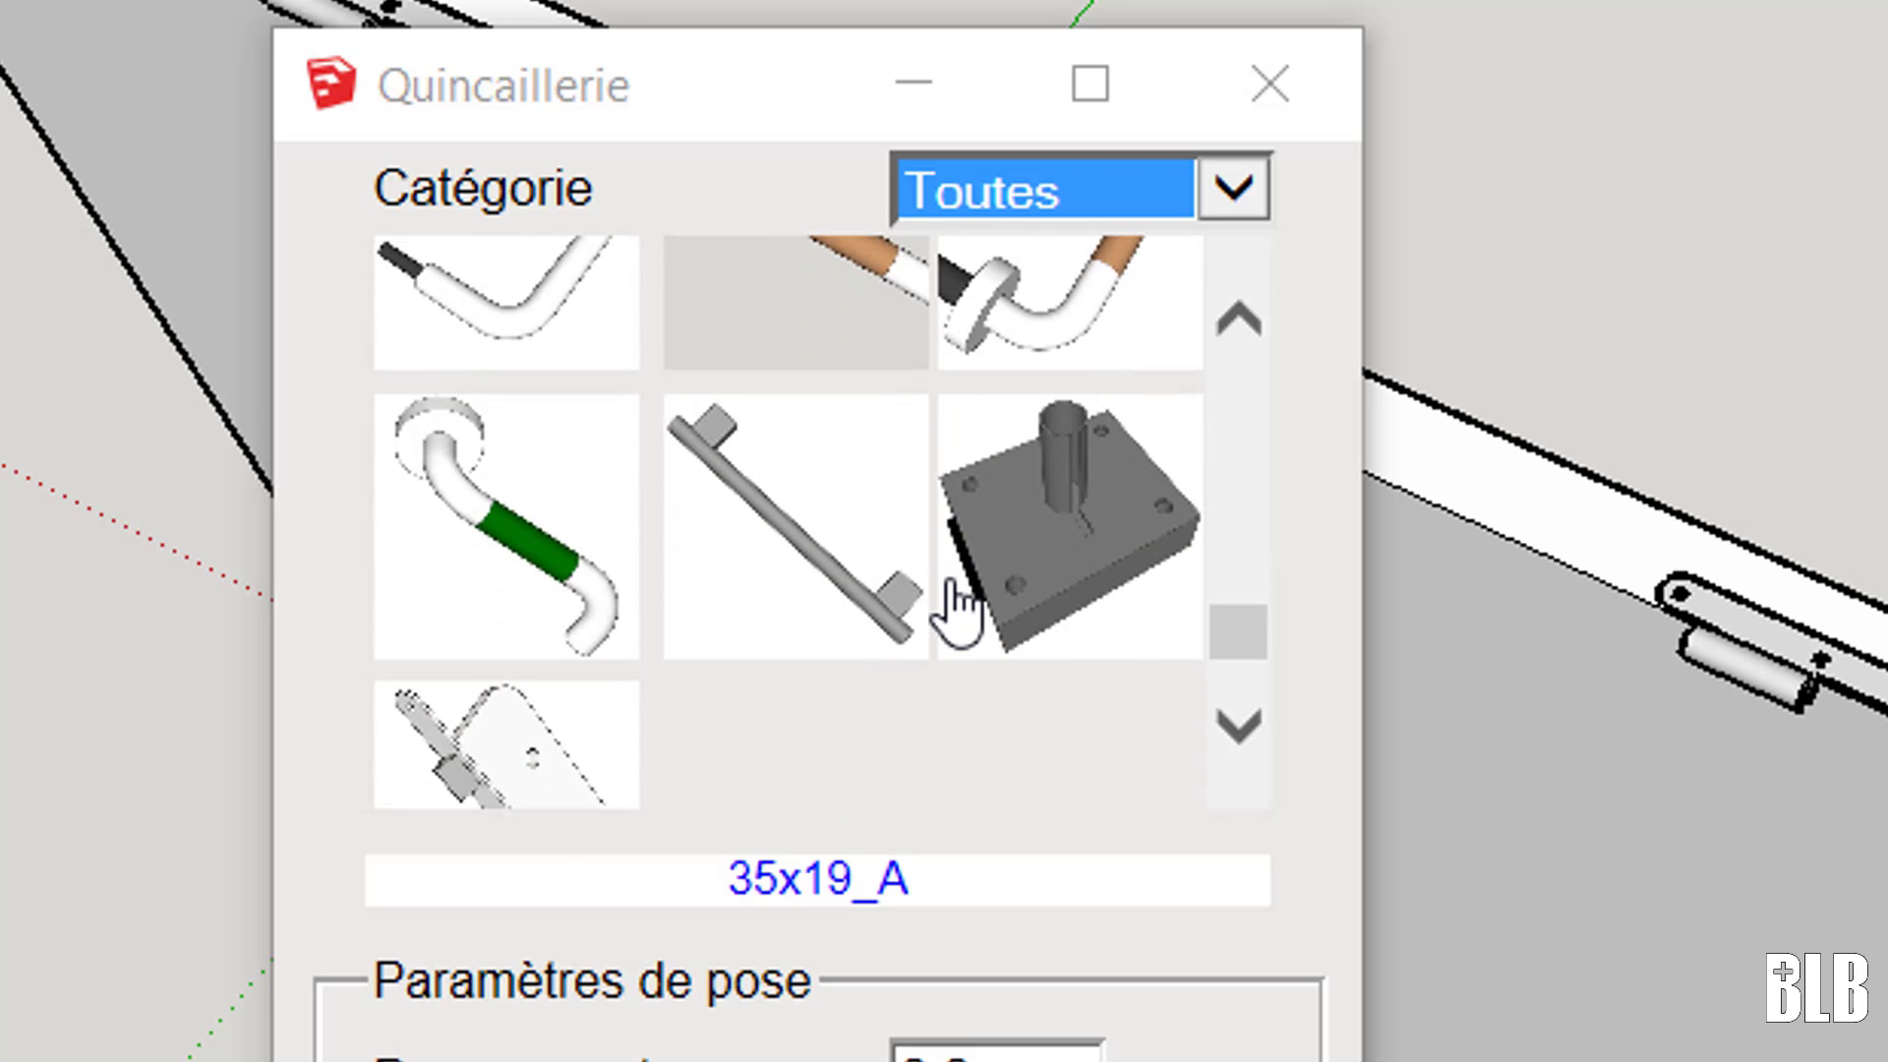
scroll(956, 610, down, 3)
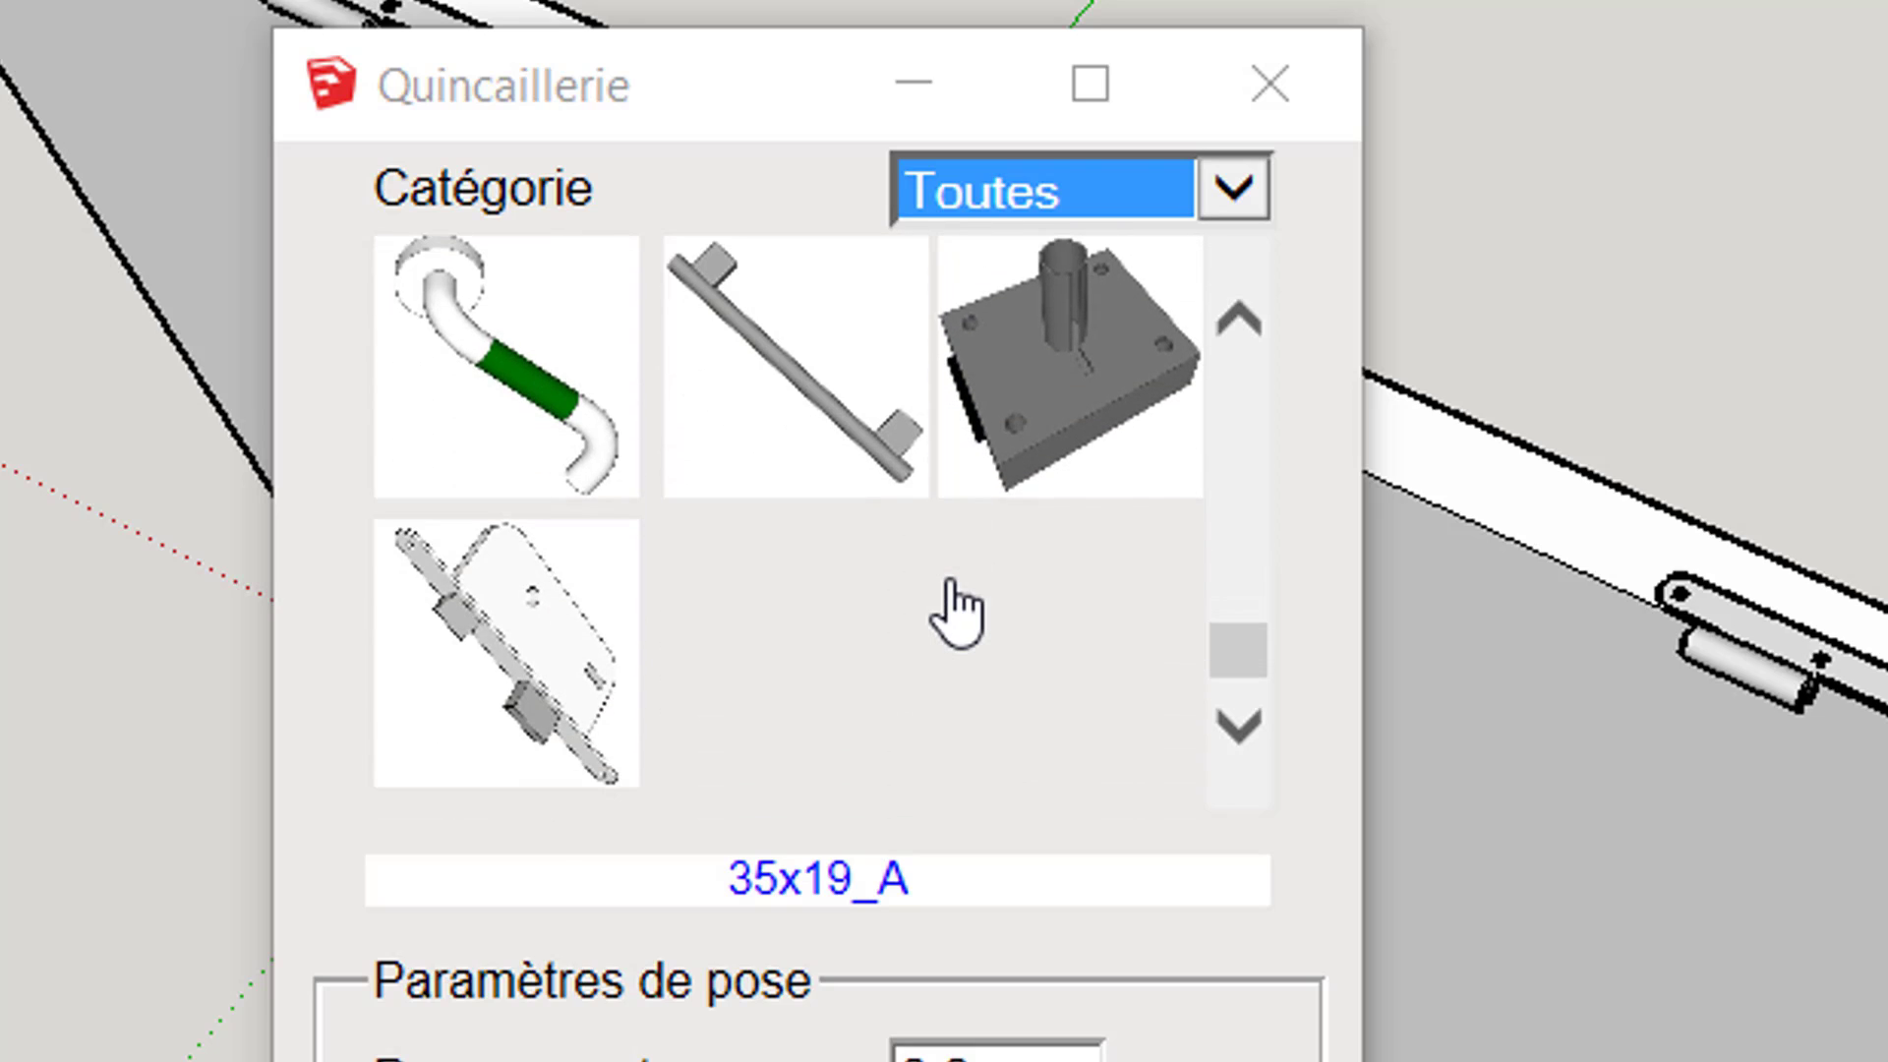